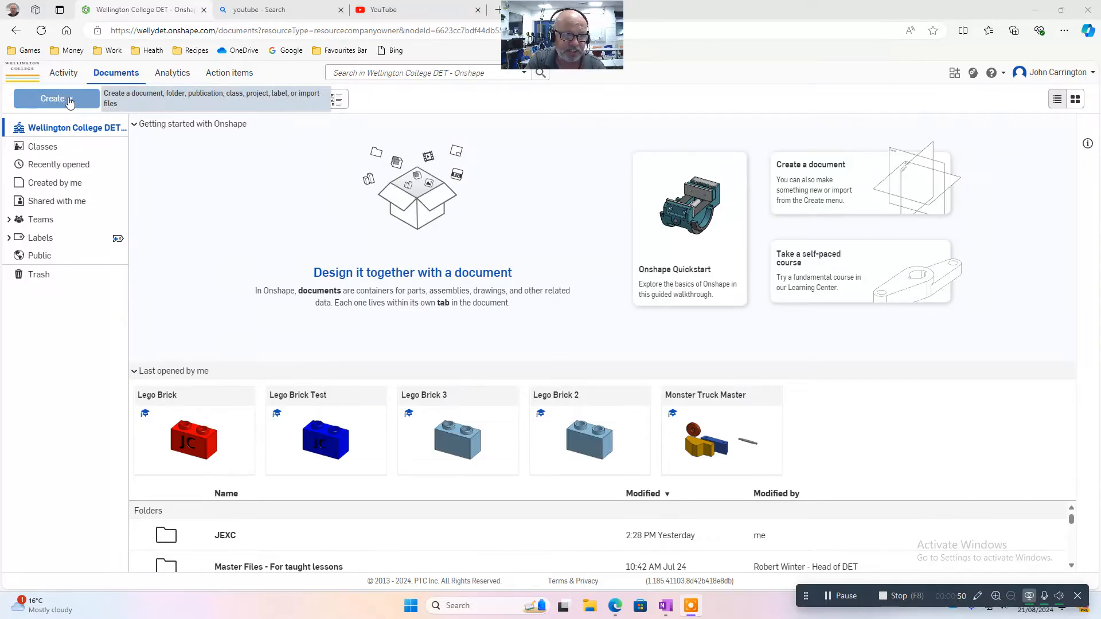
- Create a new document named "JEXC Lego Brick"
{"action": "left_click", "coordinate": [70, 102]}
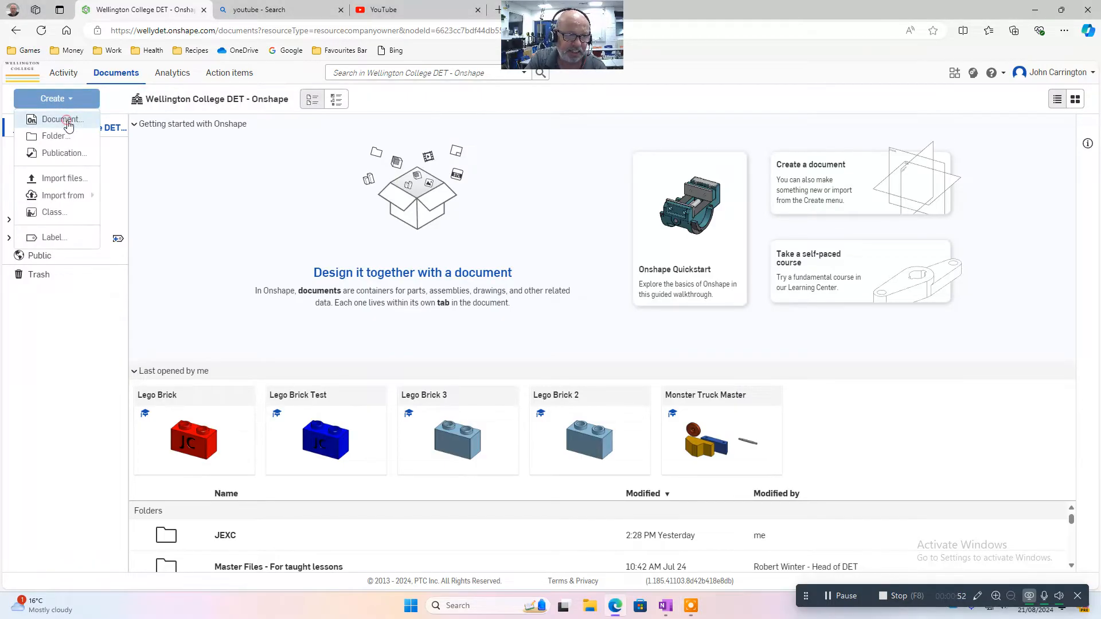
{"action": "left_click", "coordinate": [65, 118]}
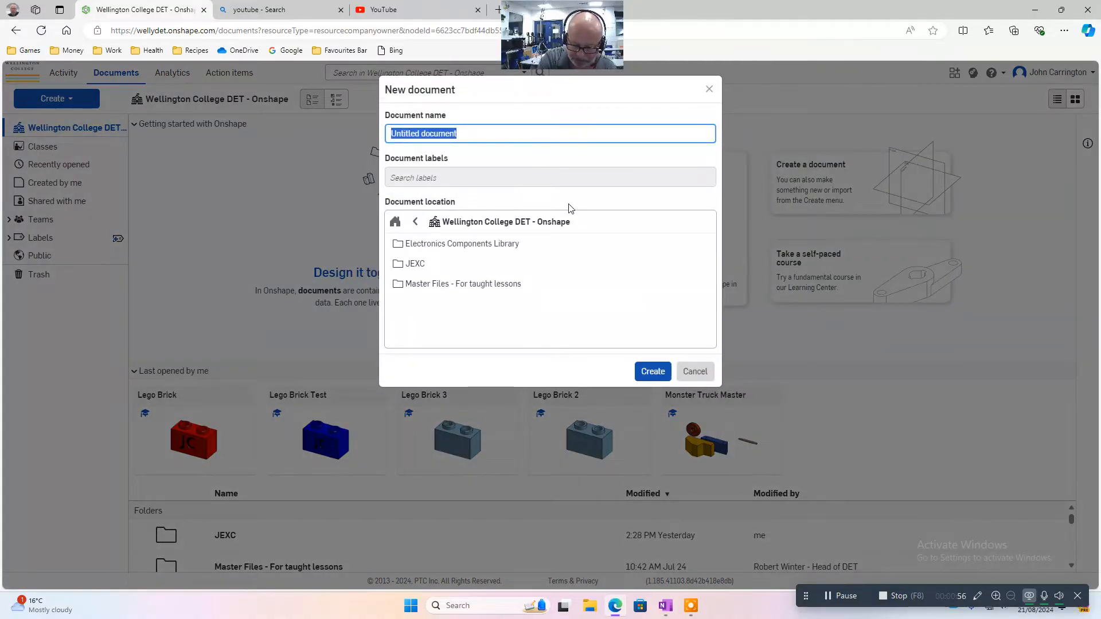
{"action": "type", "text": "JEXC"}
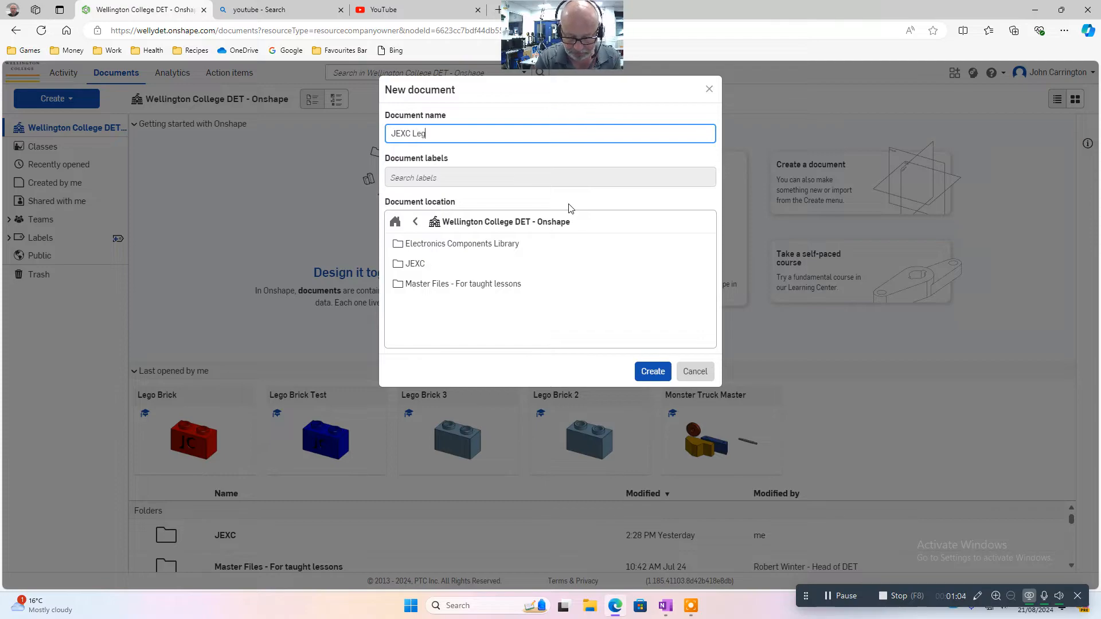
{"action": "type", "text": "Lego Bri"}
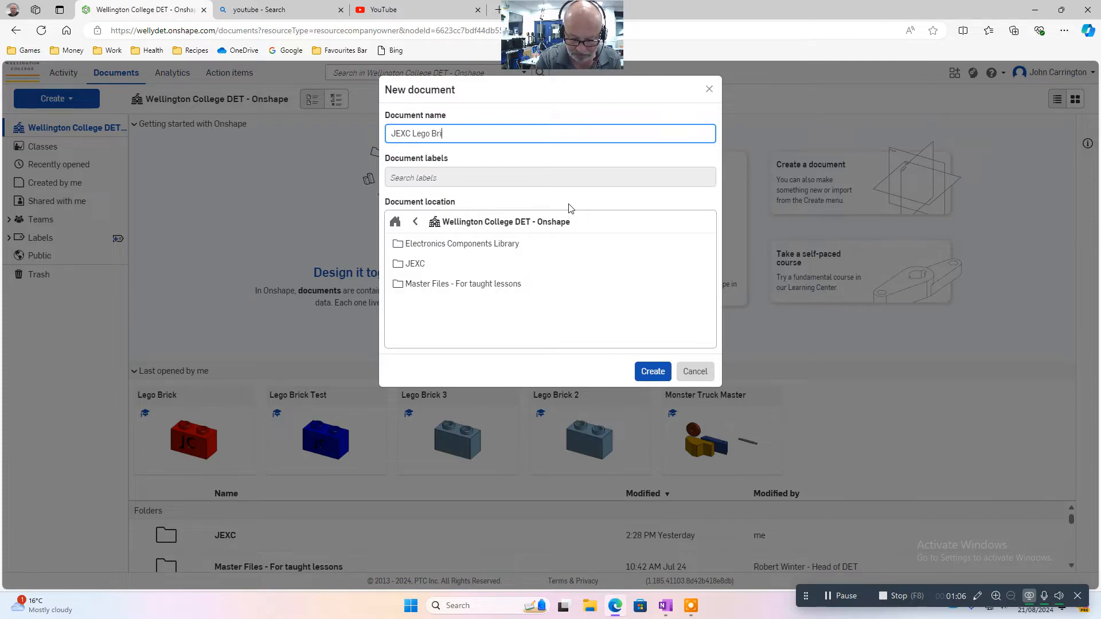
{"action": "type", "text": "ck"}
{"action": "left_click", "coordinate": [653, 372]}
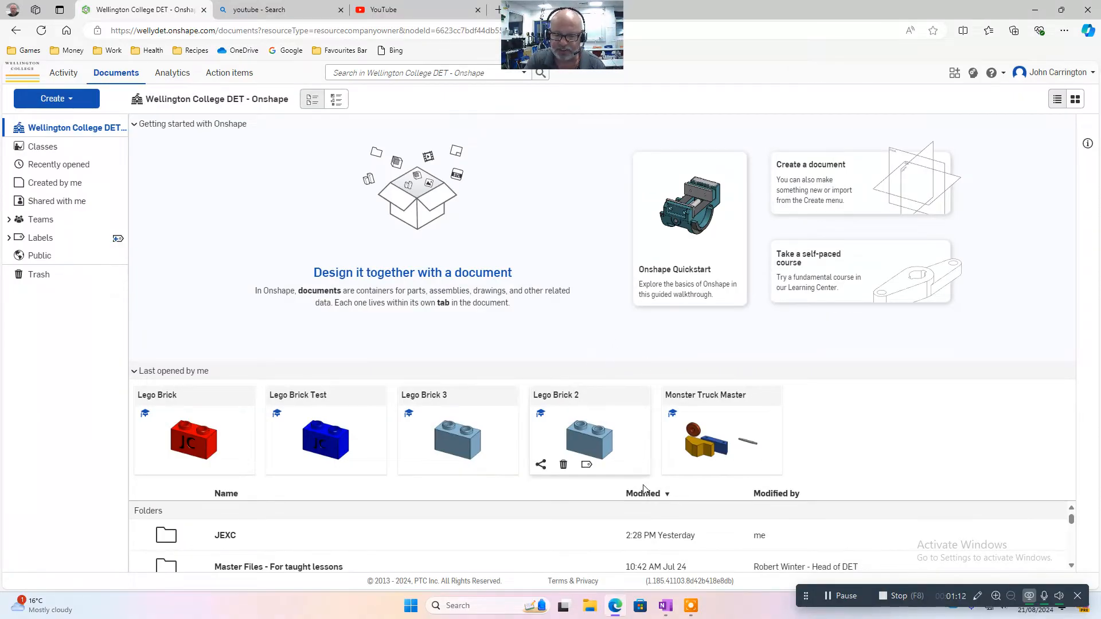
- Switch to OneNote to examine the Lego Brick 2x1 drawing's dimensions, and return to the Onshape document
{"action": "mouse_move", "coordinate": [667, 613]}
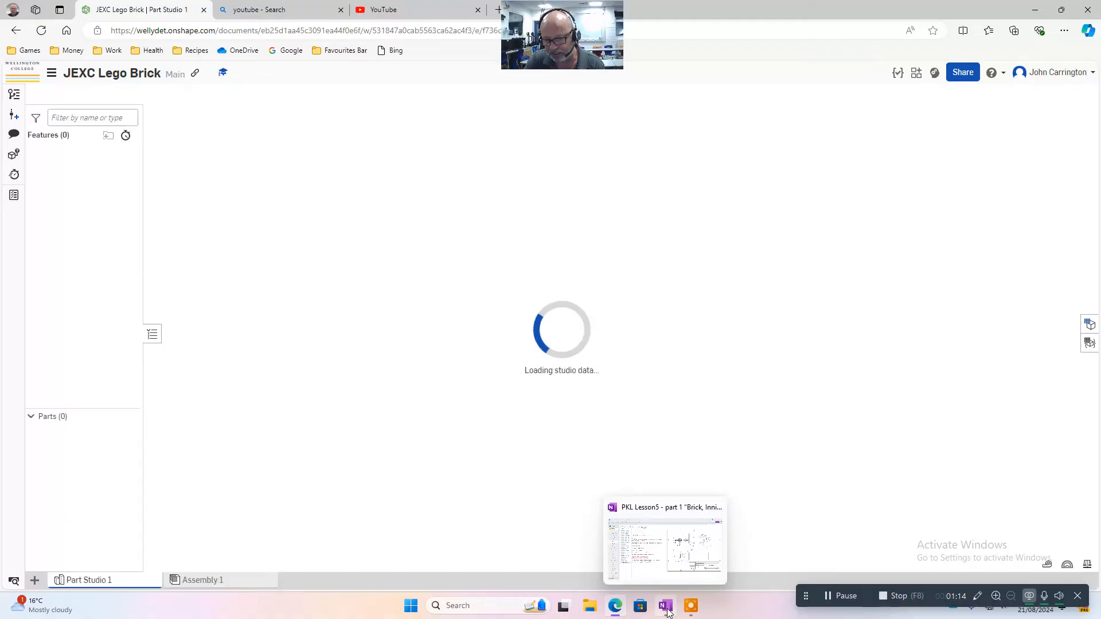
{"action": "left_click", "coordinate": [665, 607]}
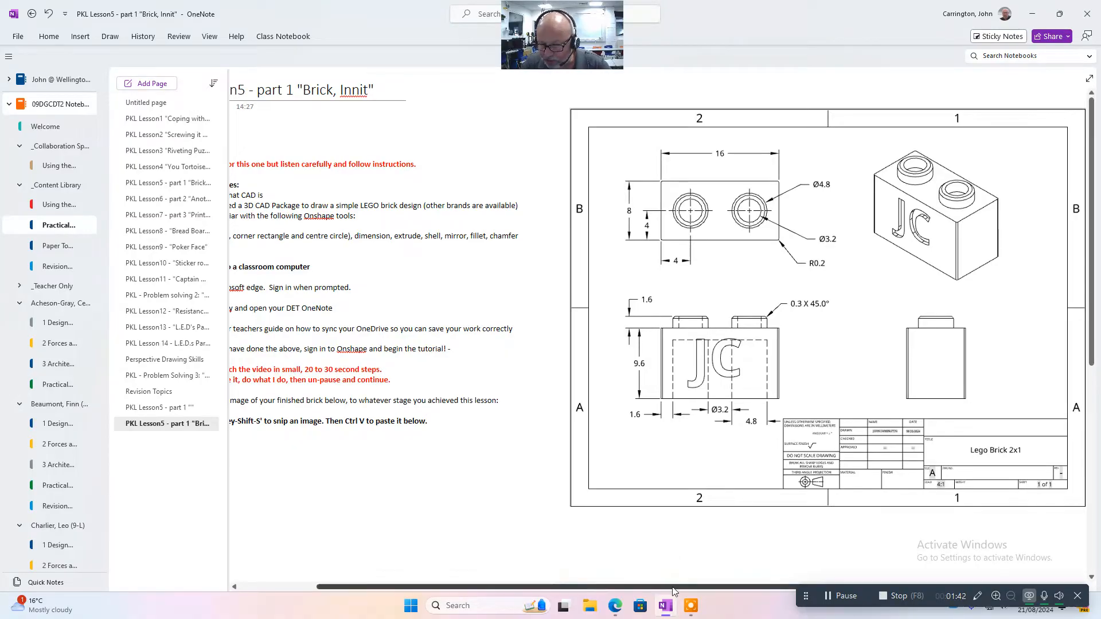
{"action": "mouse_move", "coordinate": [665, 611]}
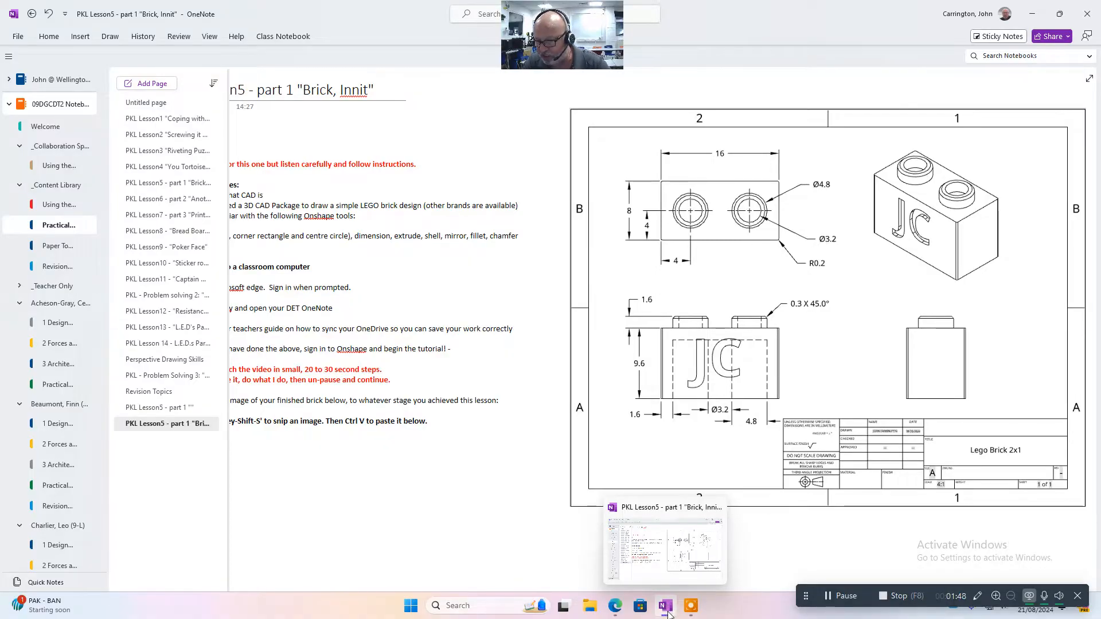
{"action": "left_click", "coordinate": [623, 612]}
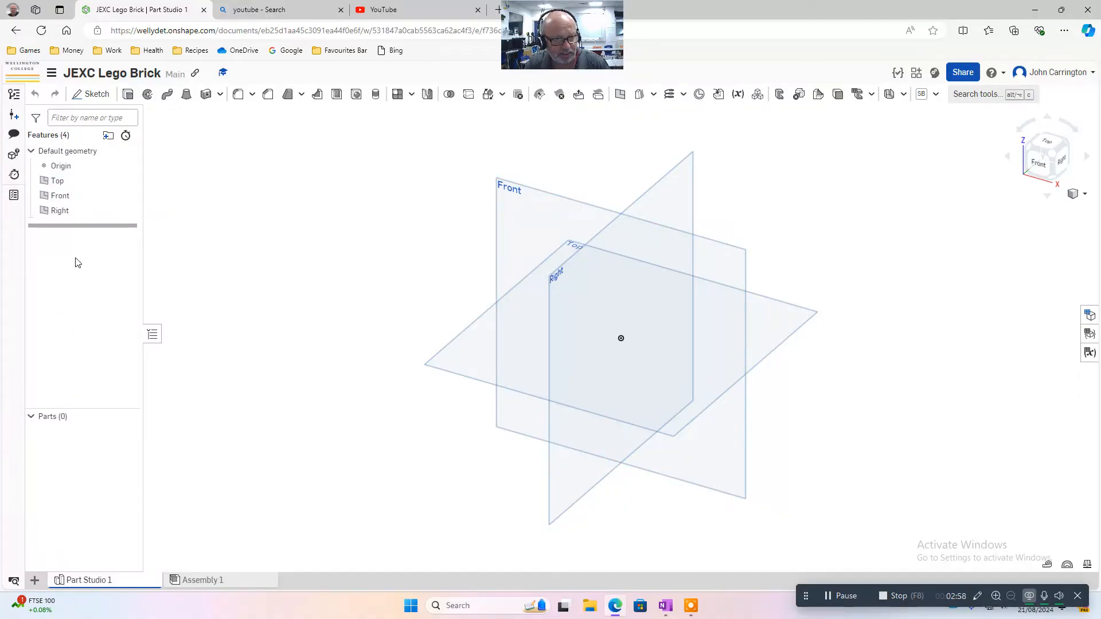
- Start a sketch on the Top plane, viewed face-on, and draw a corner rectangle about 61 by 40 mm from the origin
{"action": "right_click", "coordinate": [65, 182]}
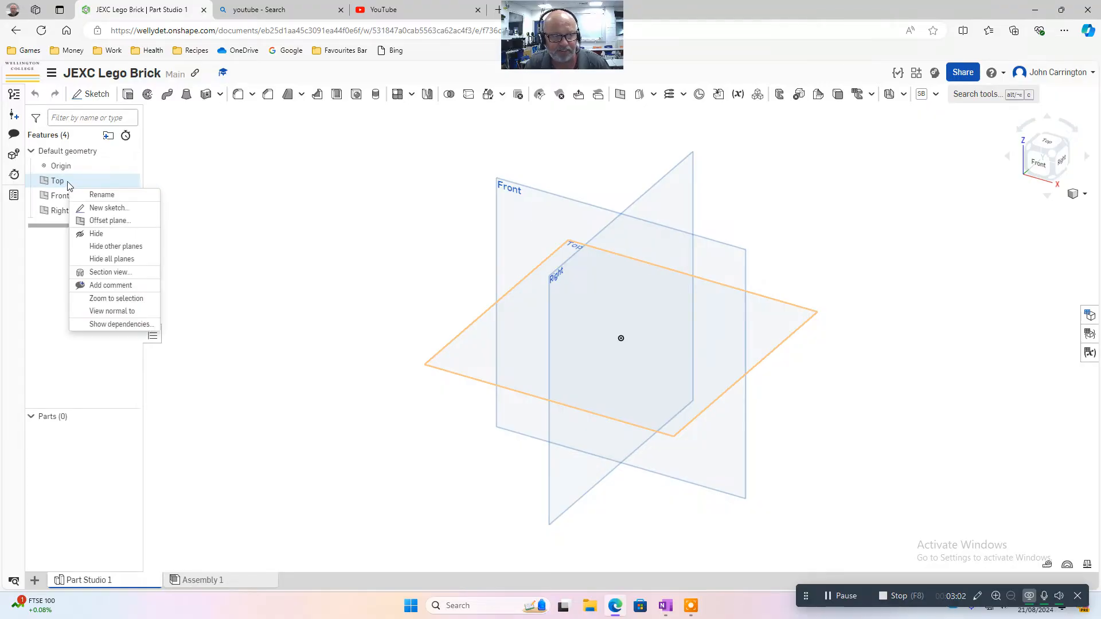
{"action": "left_click", "coordinate": [109, 210]}
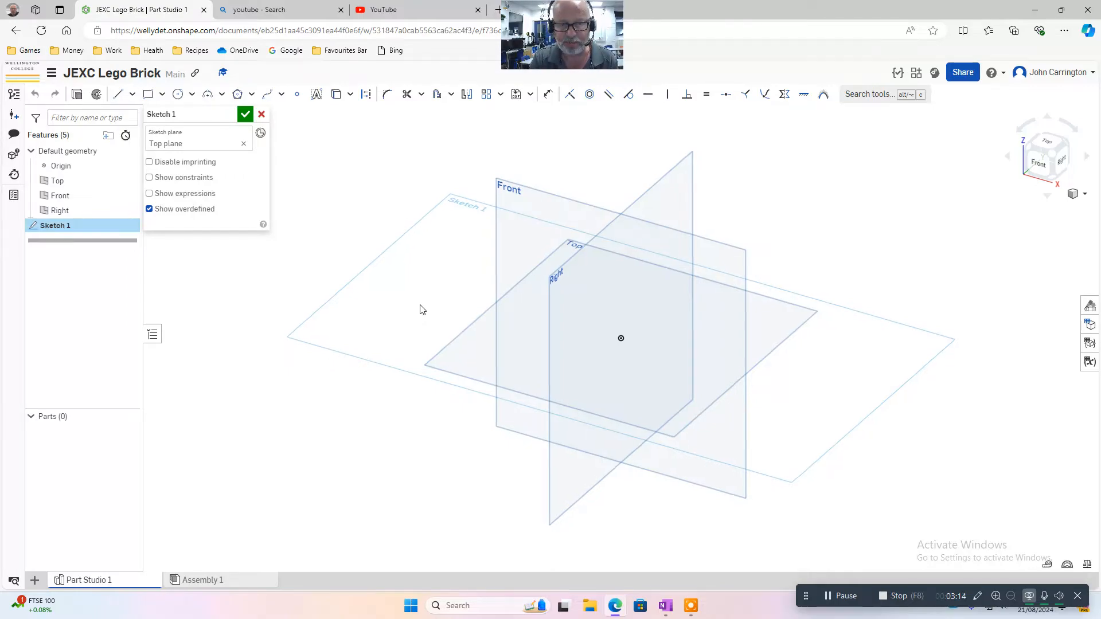
{"action": "key", "text": "n"}
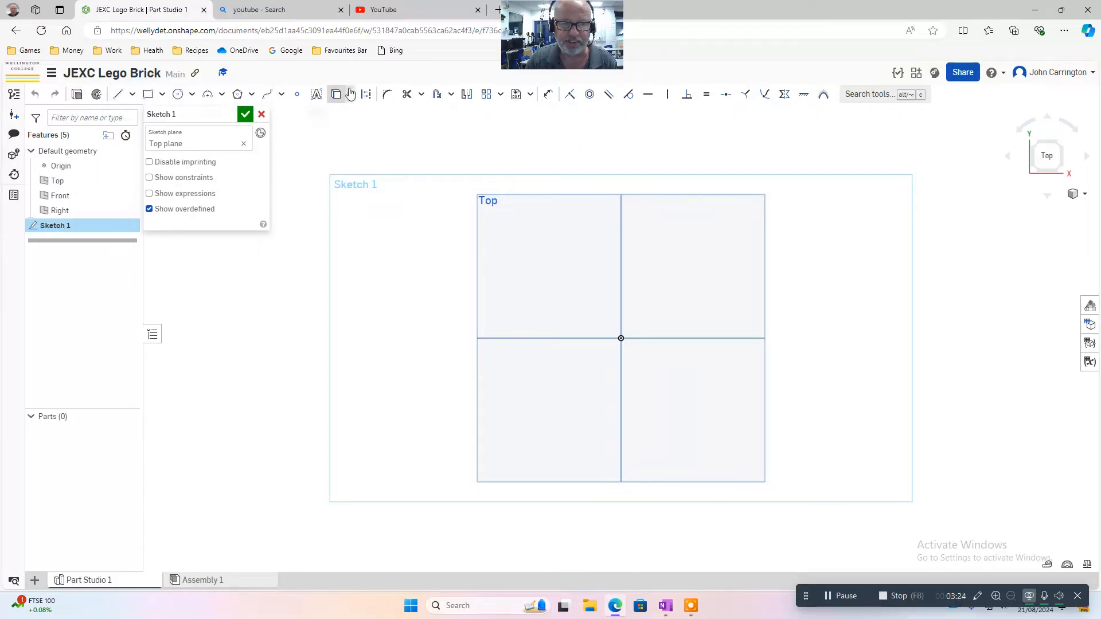
{"action": "left_click", "coordinate": [149, 96]}
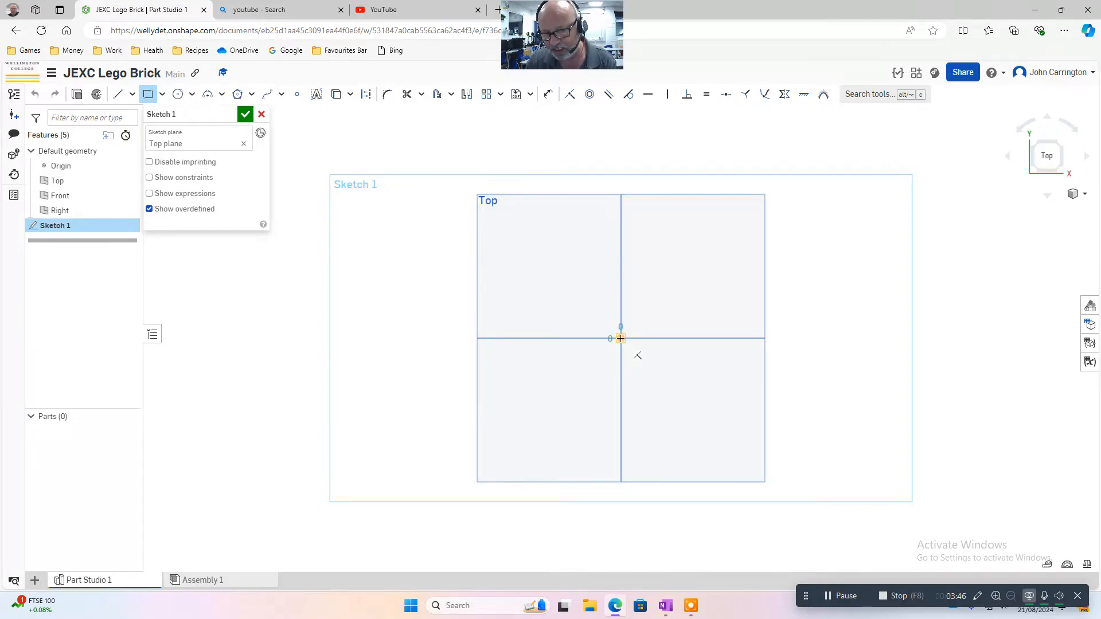
{"action": "left_click", "coordinate": [621, 338]}
{"action": "left_click", "coordinate": [738, 262]}
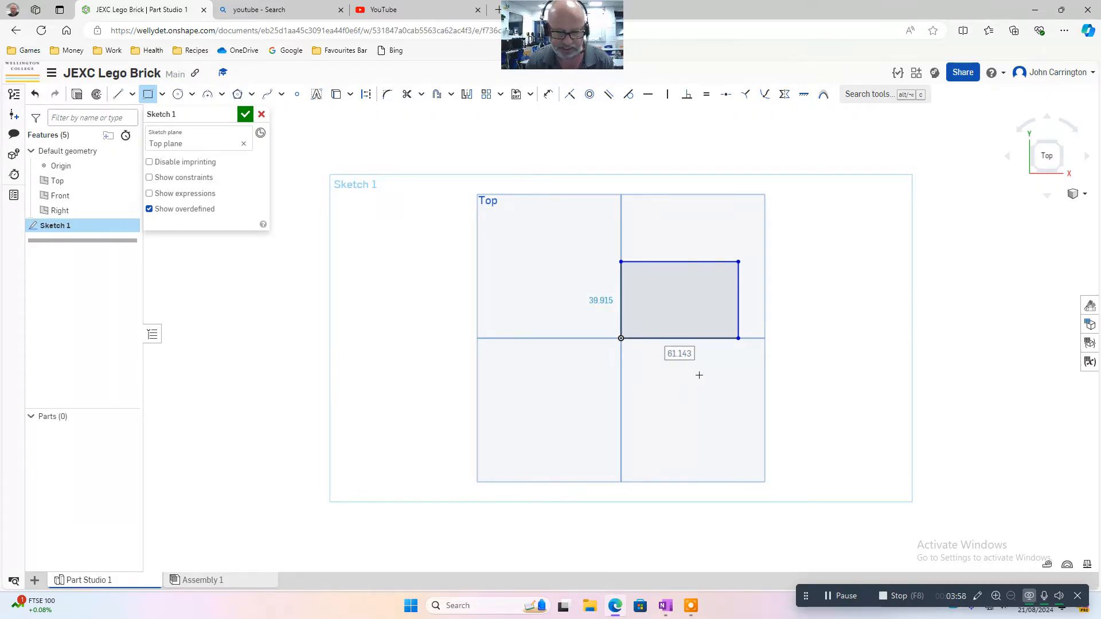
- Set the rectangle's width to 16 mm and its height to 8 mm
{"action": "type", "text": "16"}
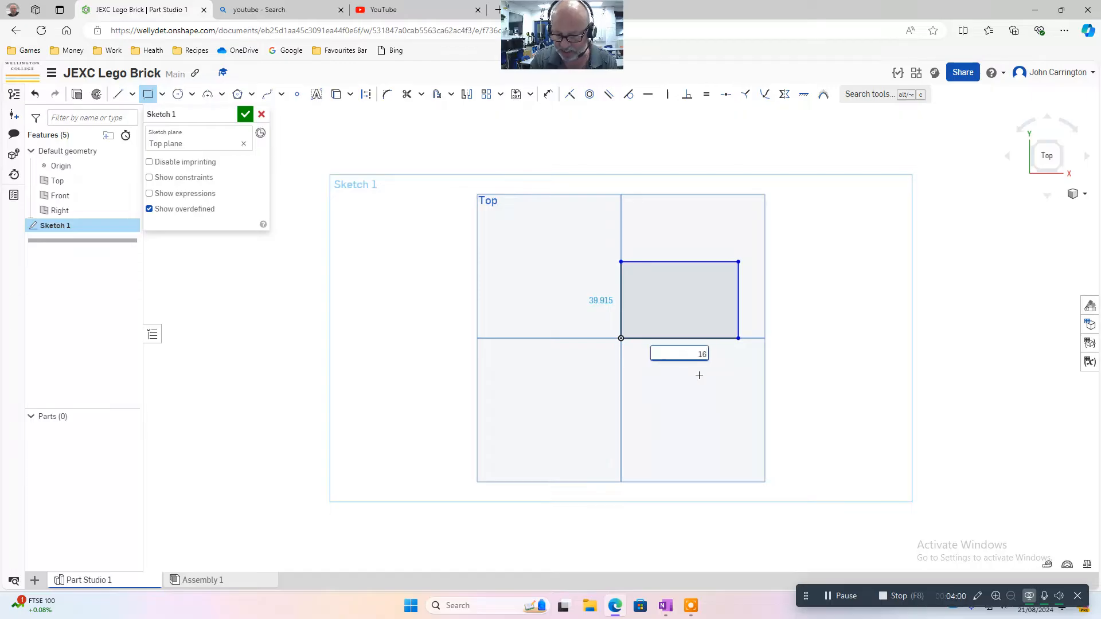
{"action": "key", "text": "Return"}
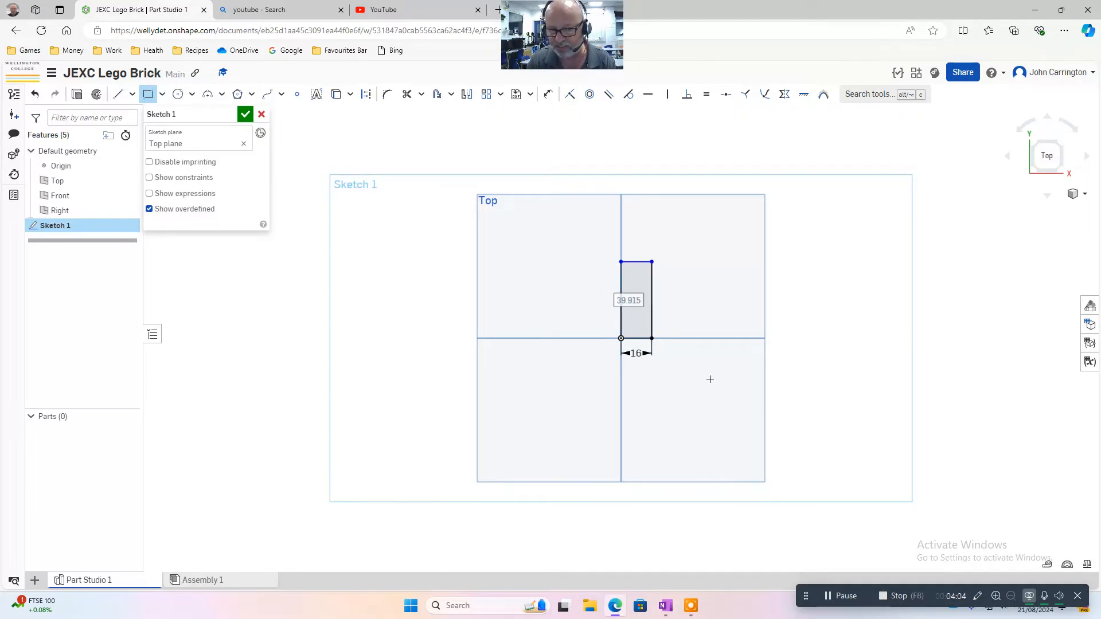
{"action": "type", "text": "8"}
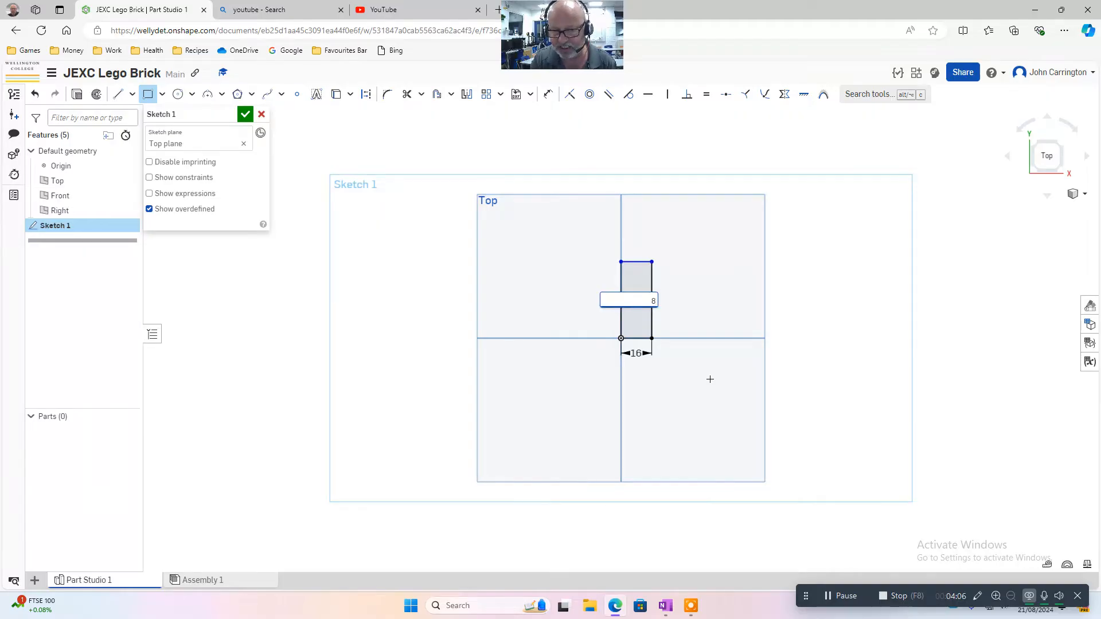
{"action": "key", "text": "Return"}
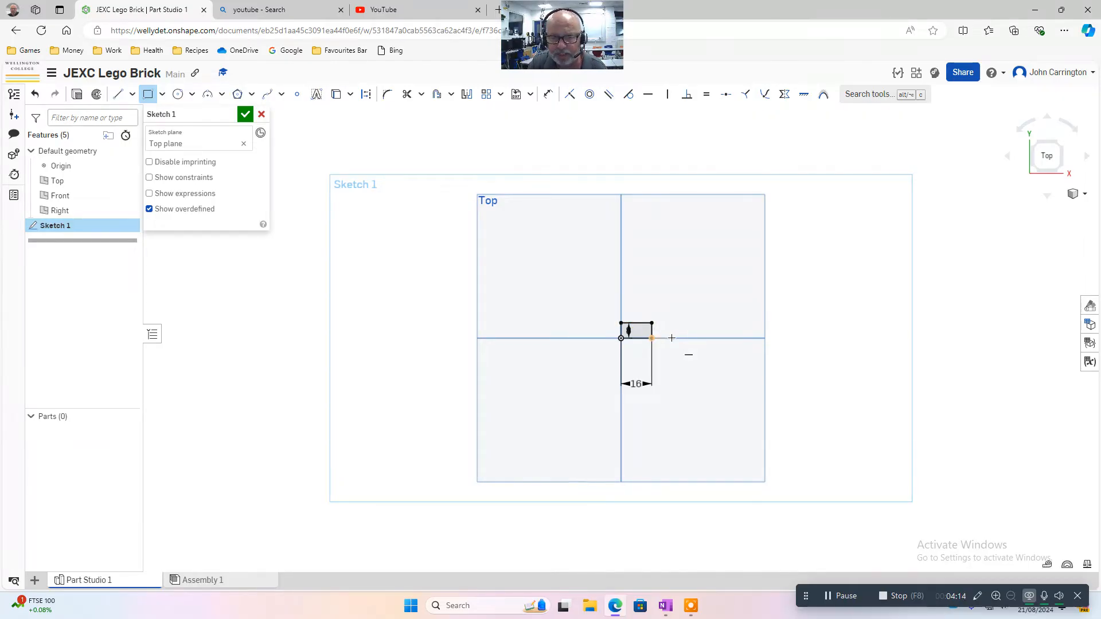
- Extrude the rectangle as a new solid with a blind depth of 9.6 mm
{"action": "scroll", "coordinate": [671, 338], "scroll_direction": "down", "scroll_amount": 1}
{"action": "scroll", "coordinate": [672, 338], "scroll_direction": "up", "scroll_amount": 2}
{"action": "scroll", "coordinate": [671, 338], "scroll_direction": "down", "scroll_amount": 2}
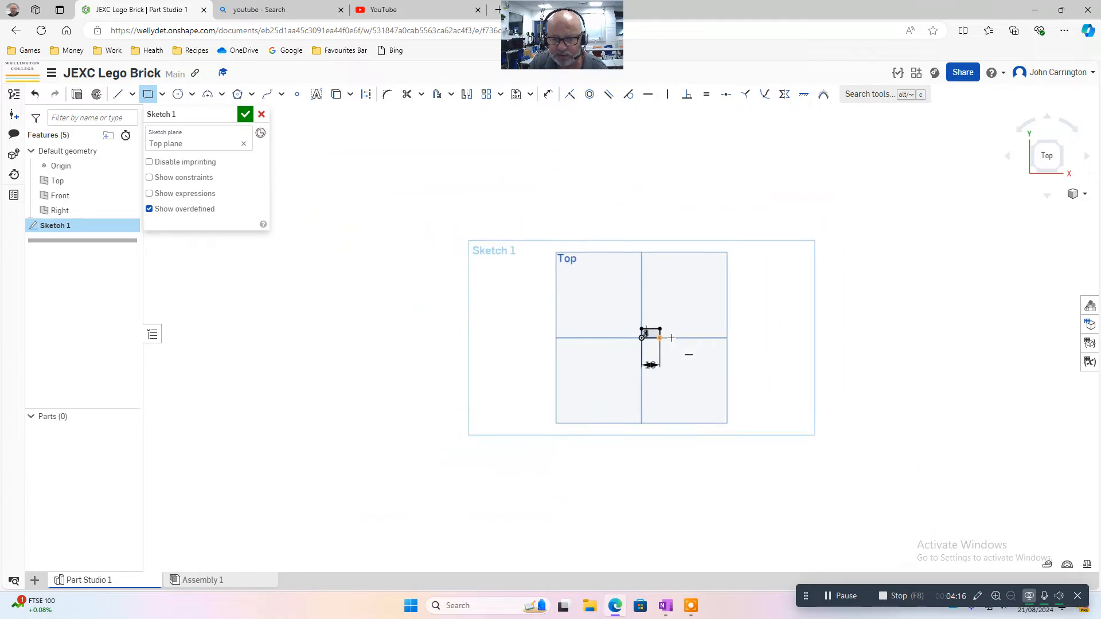
{"action": "scroll", "coordinate": [665, 344], "scroll_direction": "up", "scroll_amount": 5}
{"action": "scroll", "coordinate": [645, 332], "scroll_direction": "up", "scroll_amount": 5}
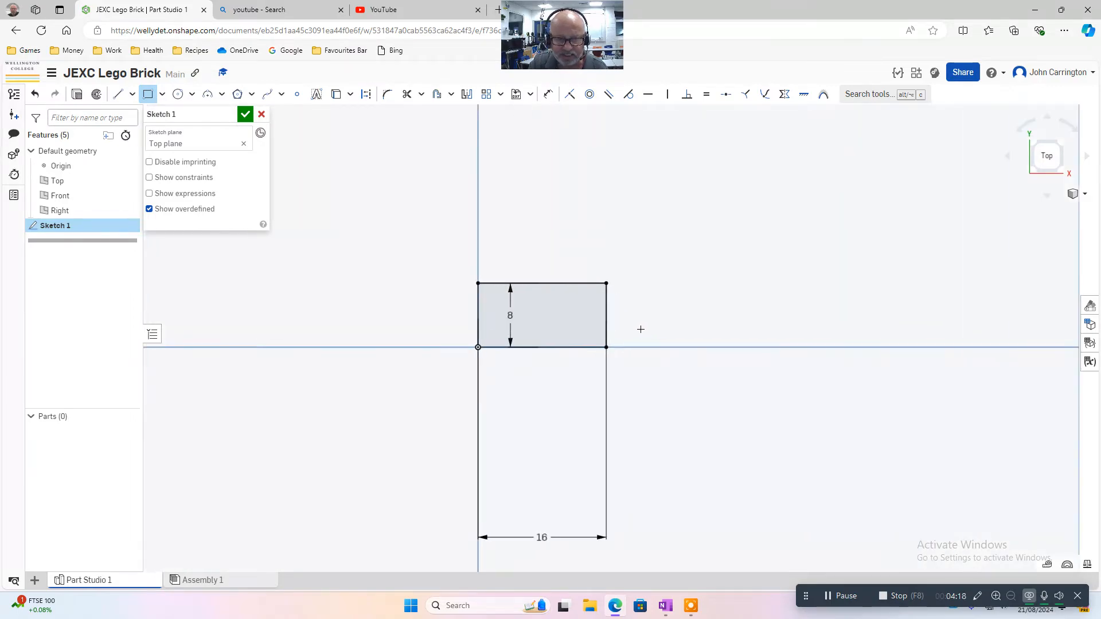
{"action": "scroll", "coordinate": [607, 332], "scroll_direction": "down", "scroll_amount": 2}
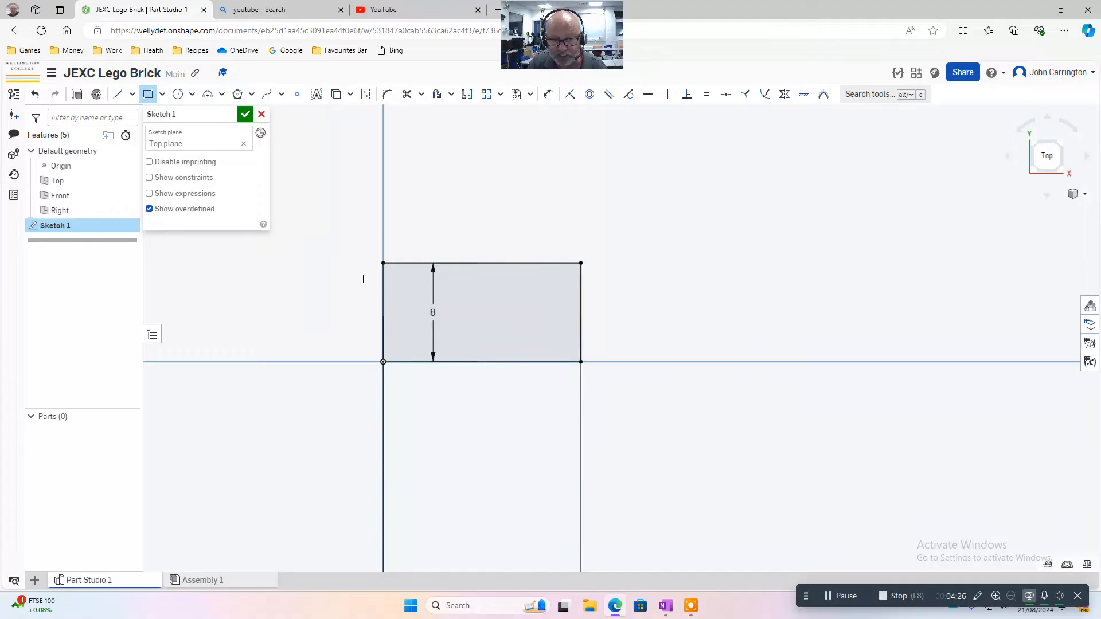
{"action": "left_click", "coordinate": [77, 95]}
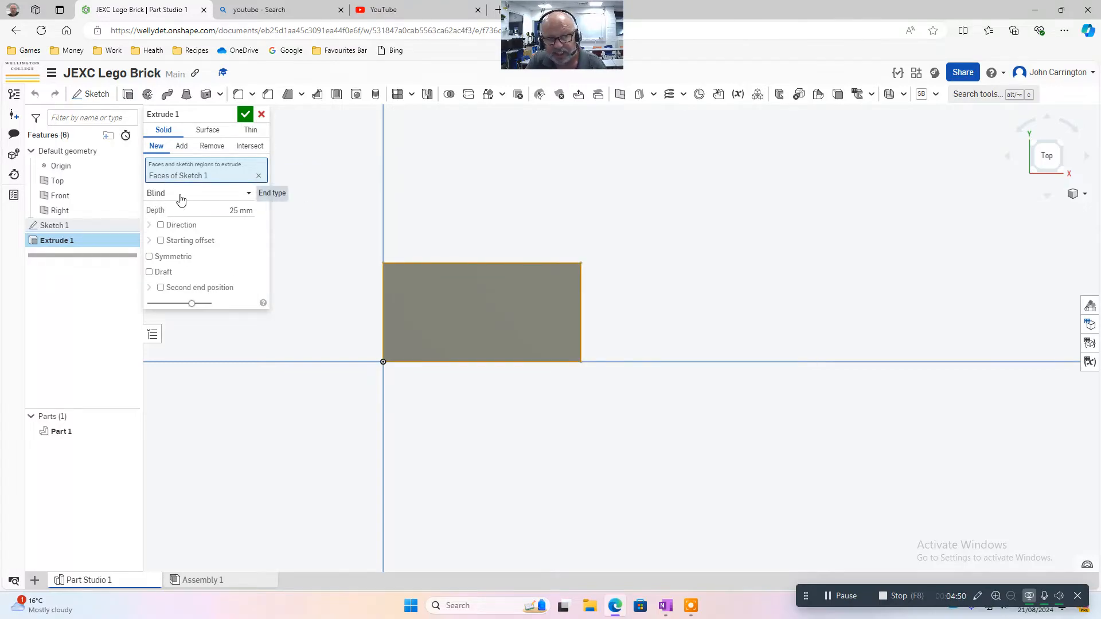
{"action": "left_click", "coordinate": [239, 210]}
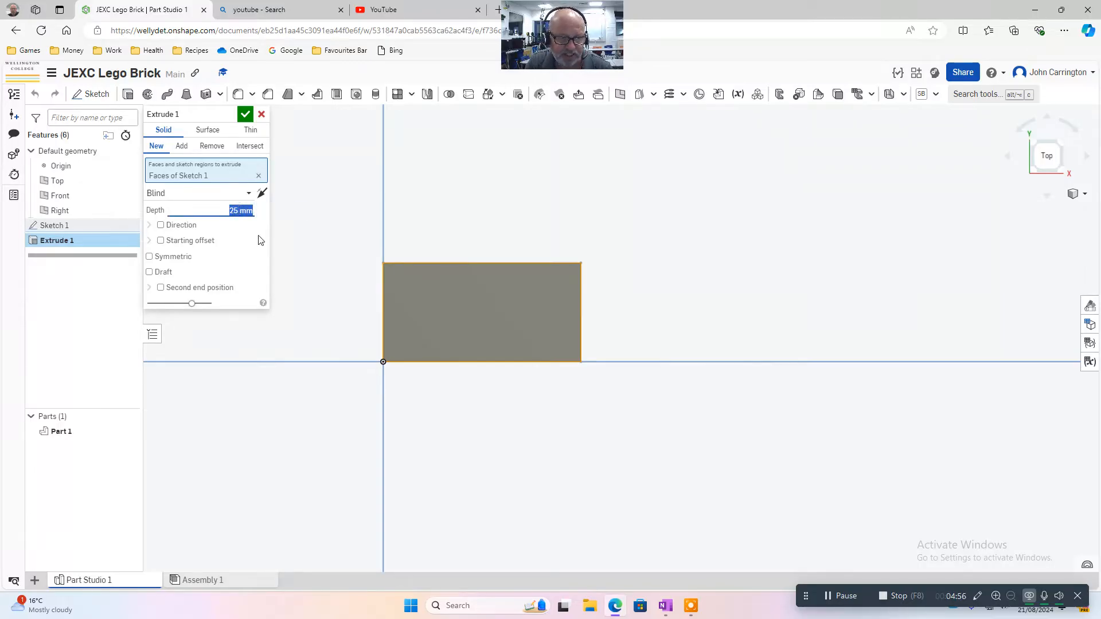
{"action": "type", "text": "9"}
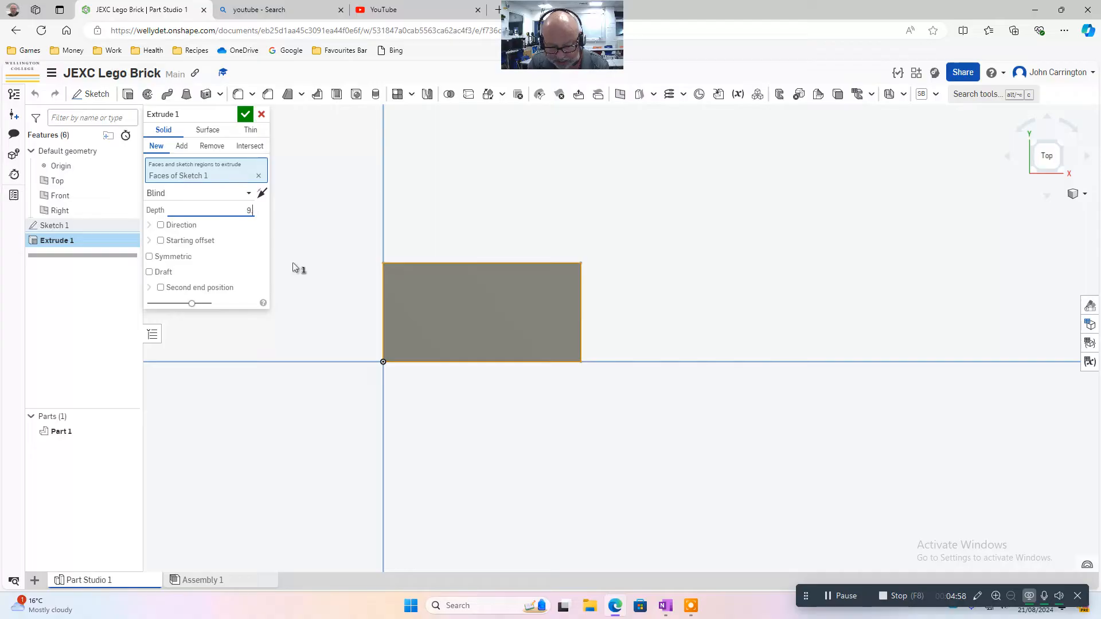
{"action": "type", "text": ".6"}
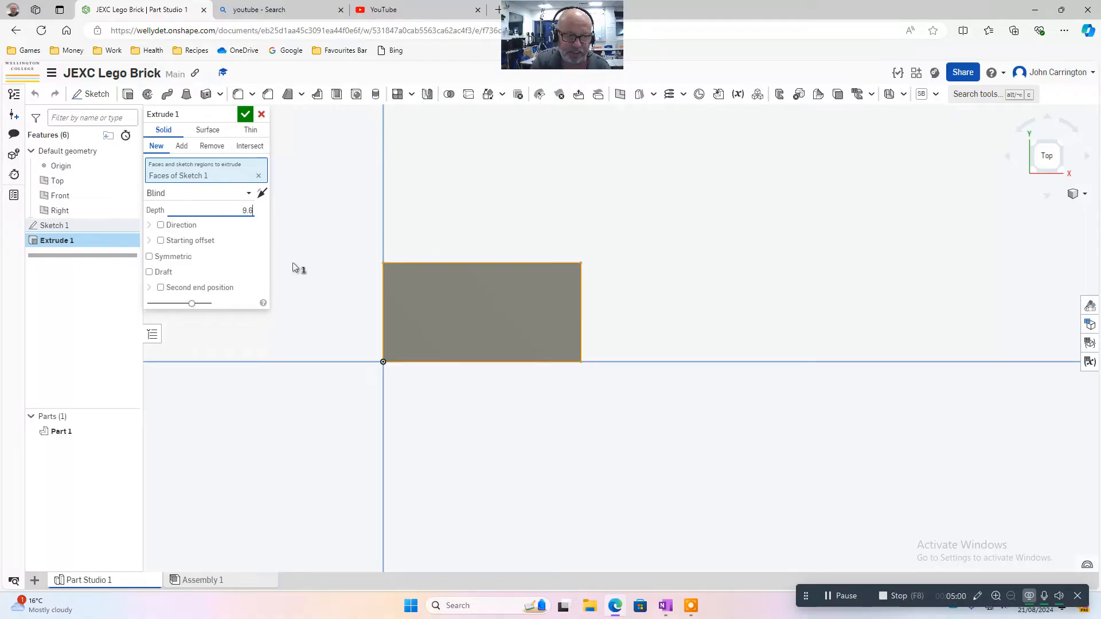
{"action": "key", "text": "Return"}
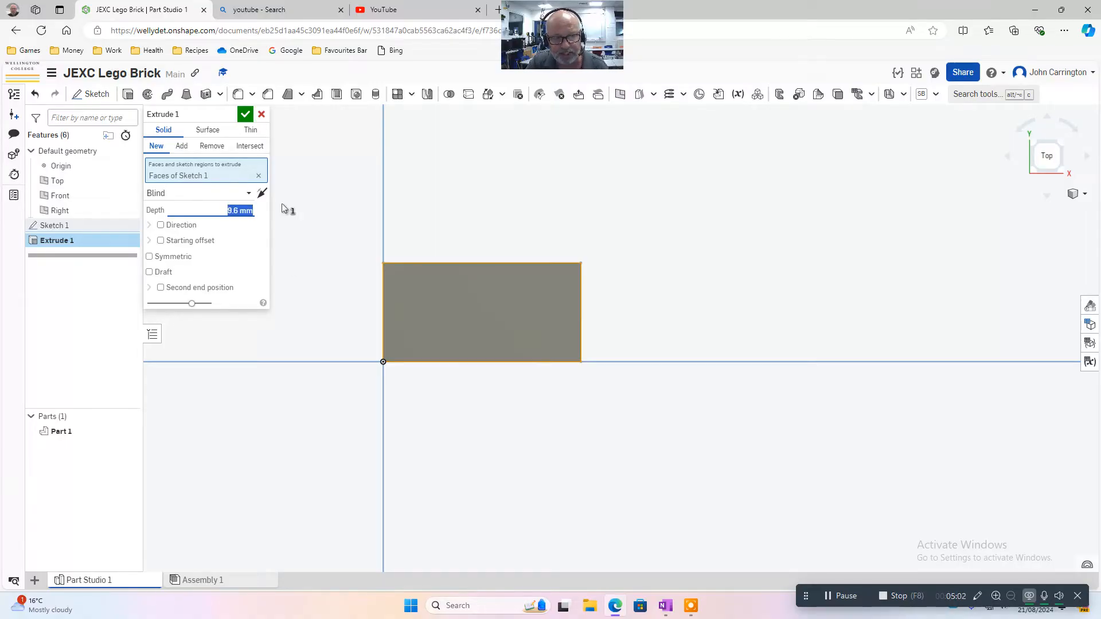
{"action": "left_click", "coordinate": [247, 115]}
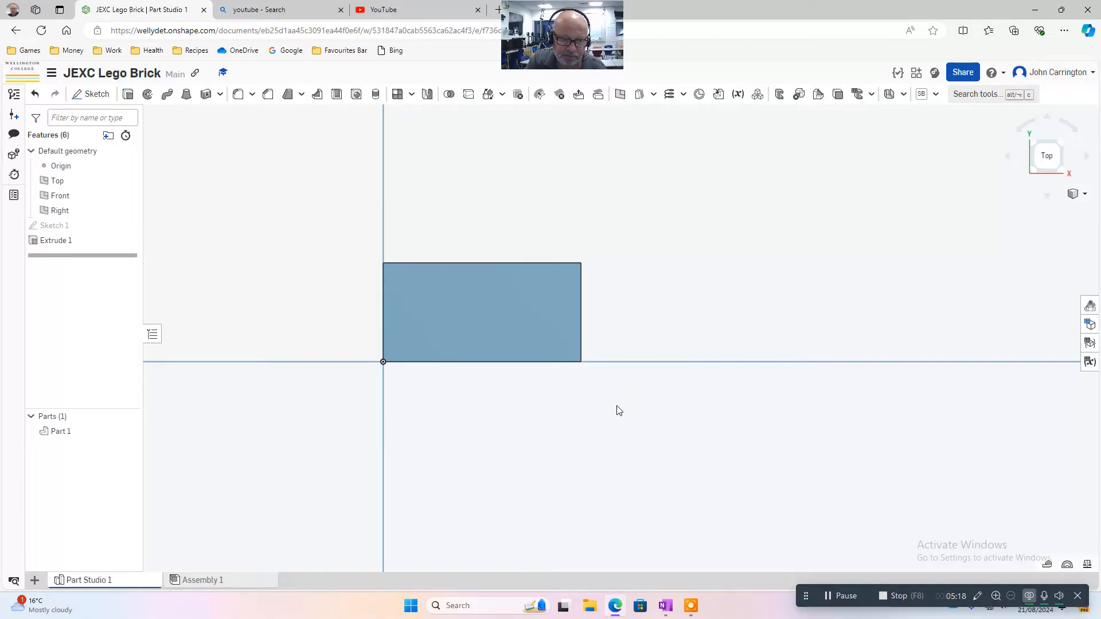
- Shell the brick with a thickness of 1.6 mm, removing its bottom face
{"action": "right_click_drag", "start_coordinate": [617, 407], "coordinate": [565, 325]}
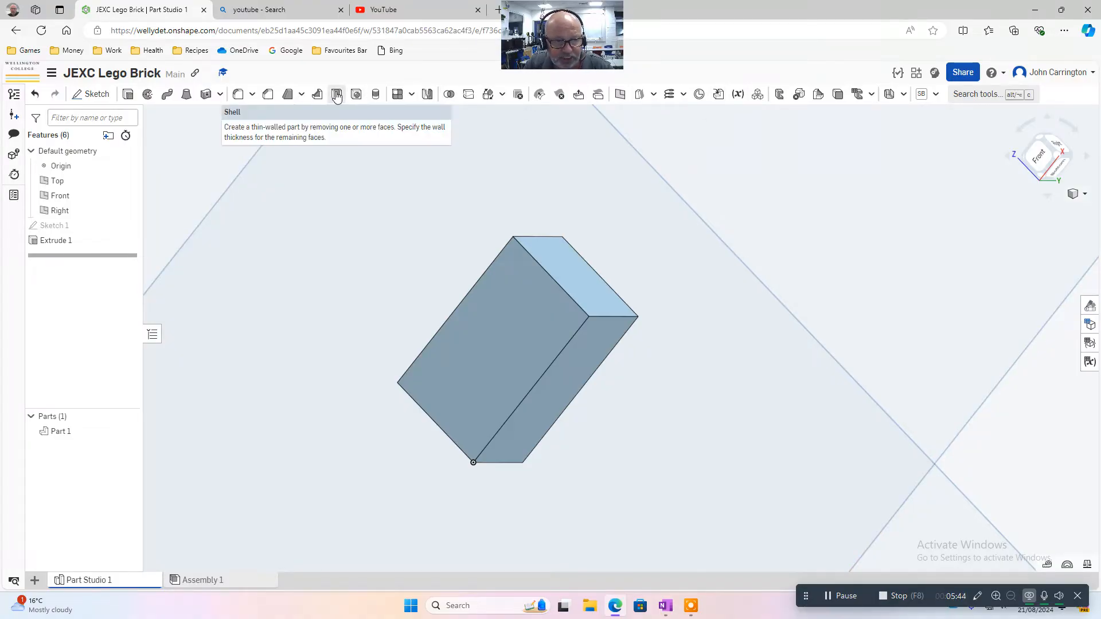
{"action": "left_click", "coordinate": [336, 95]}
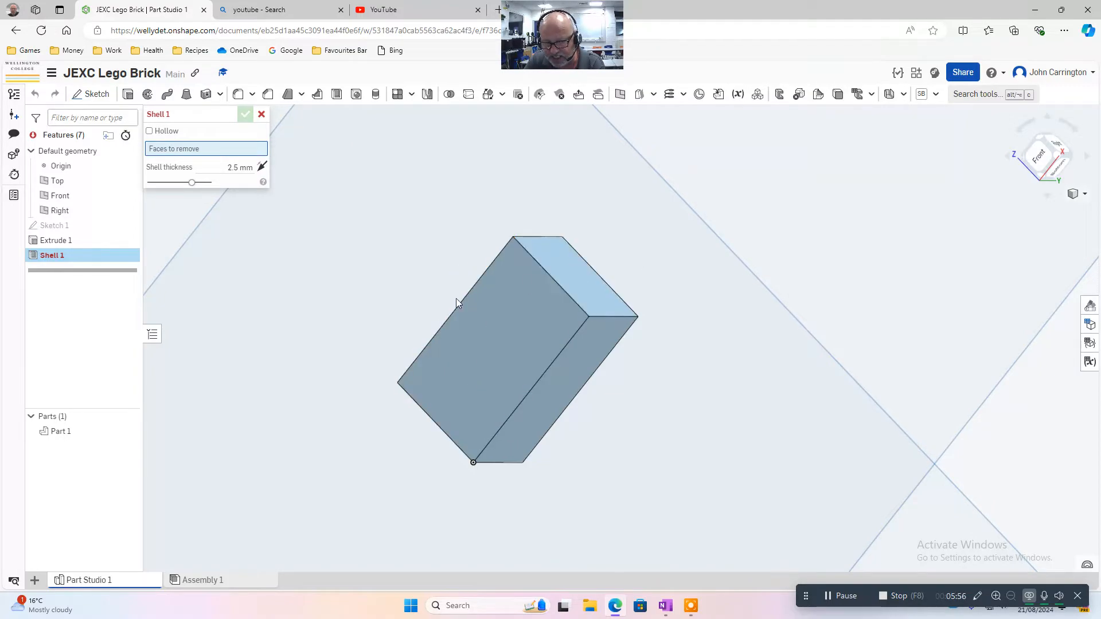
{"action": "left_click", "coordinate": [572, 367]}
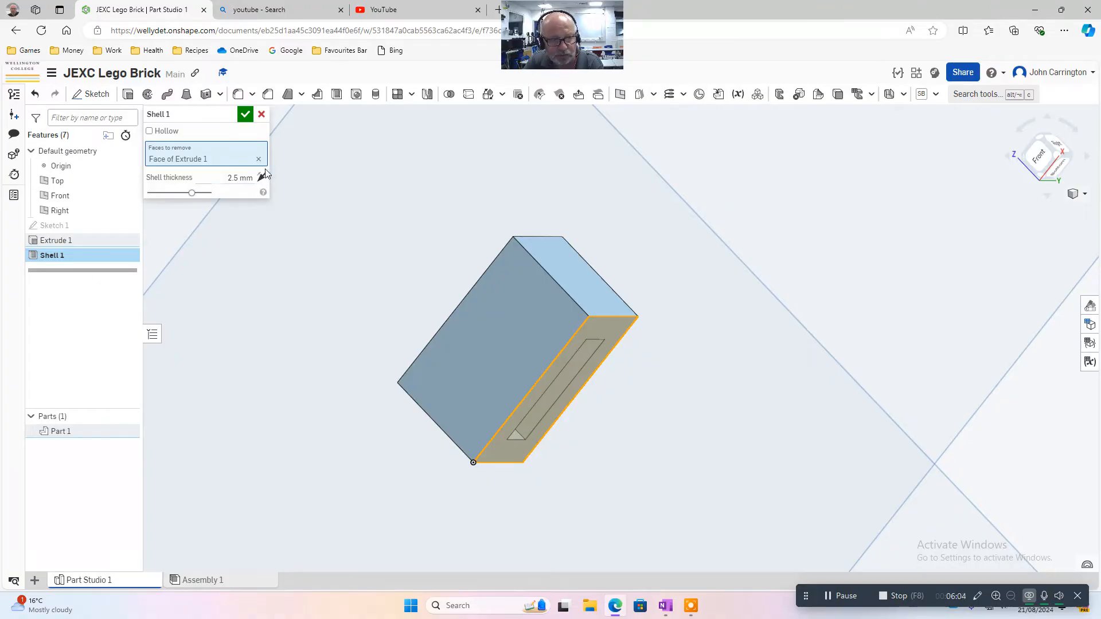
{"action": "left_click", "coordinate": [236, 179]}
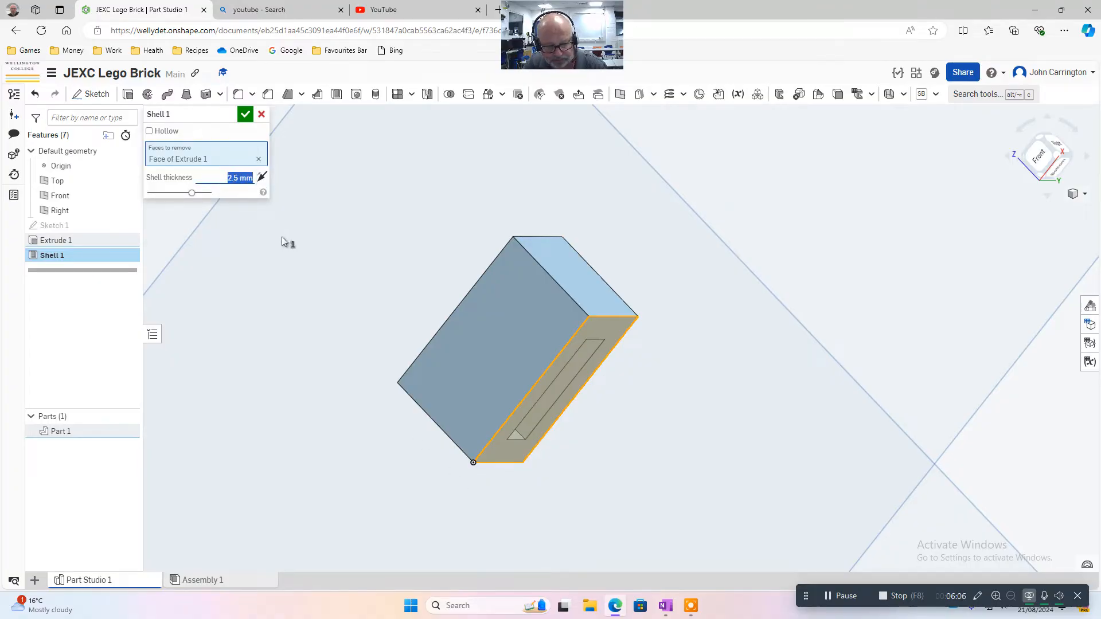
{"action": "type", "text": "1.6"}
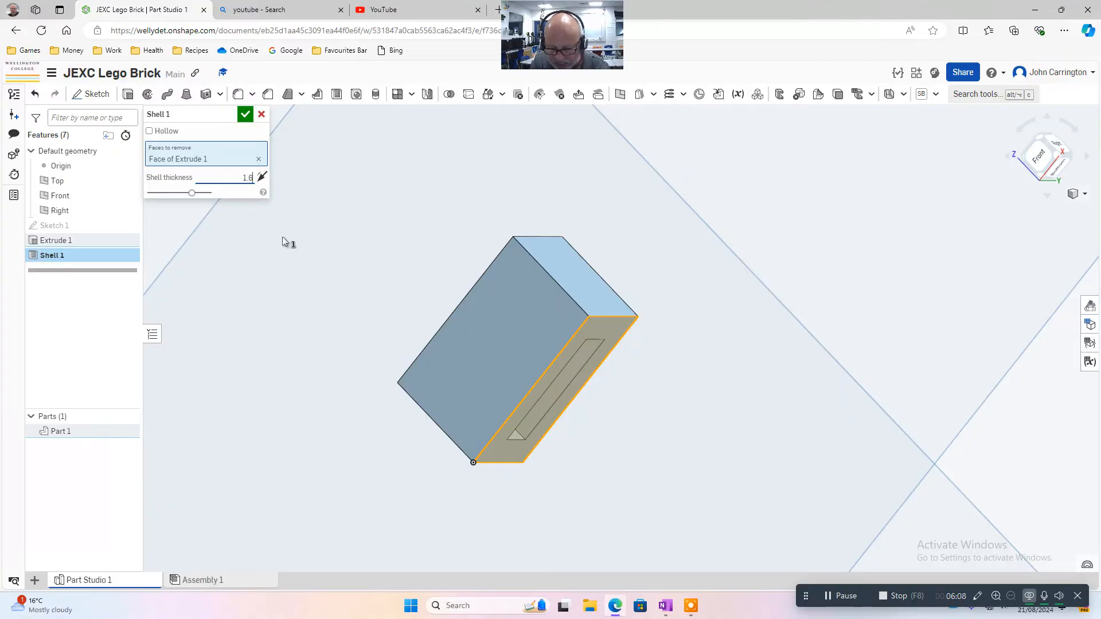
{"action": "key", "text": "Return"}
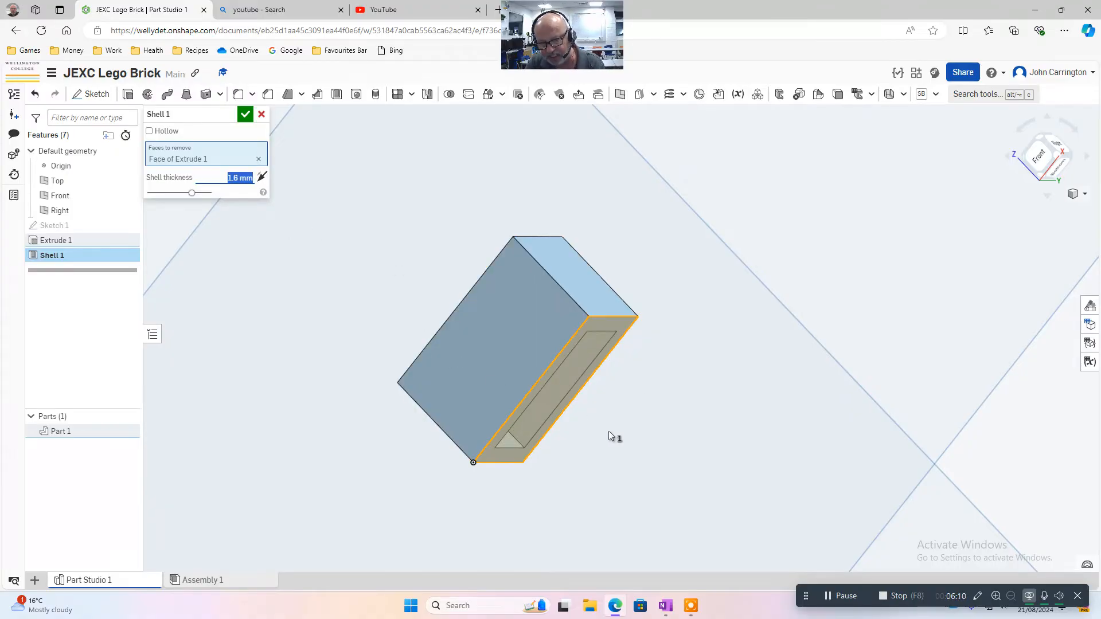
{"action": "left_click", "coordinate": [245, 116]}
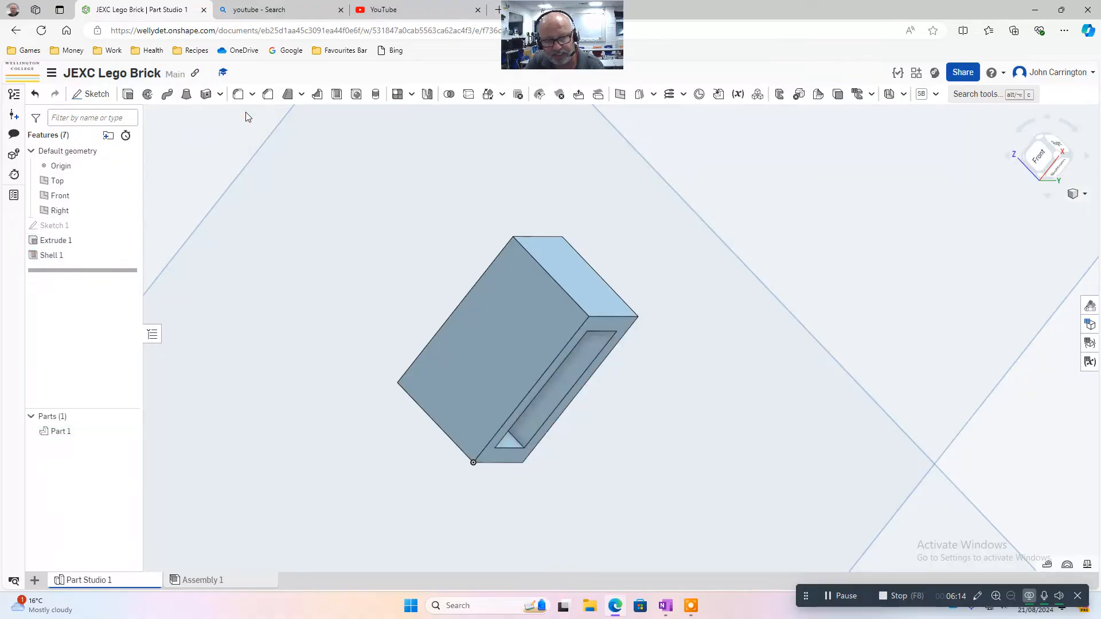
{"action": "right_click_drag", "start_coordinate": [595, 438], "coordinate": [557, 397]}
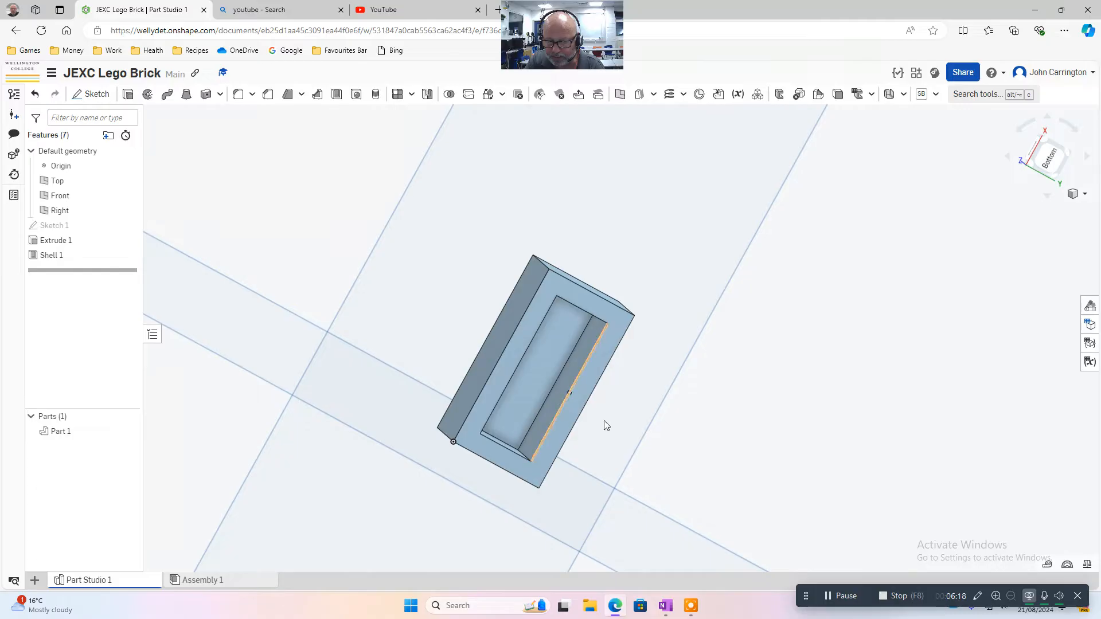
- Start a sketch on the shelled cavity's inner floor, viewed face-on, and draw a circle about 3.3 mm in diameter near its centre
{"action": "right_click", "coordinate": [544, 355]}
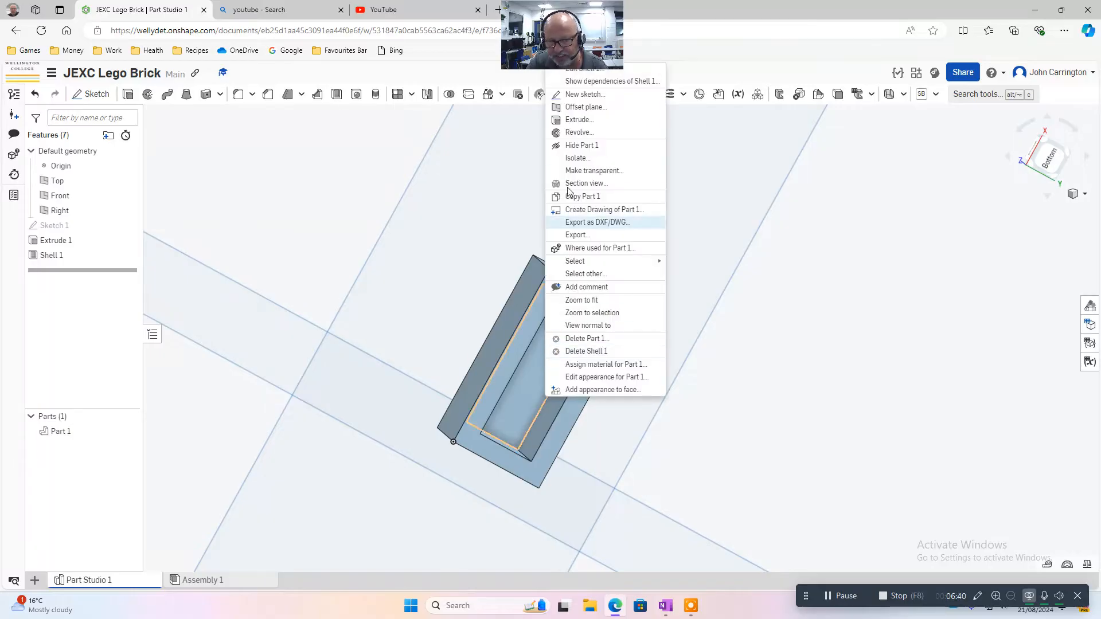
{"action": "left_click", "coordinate": [582, 94]}
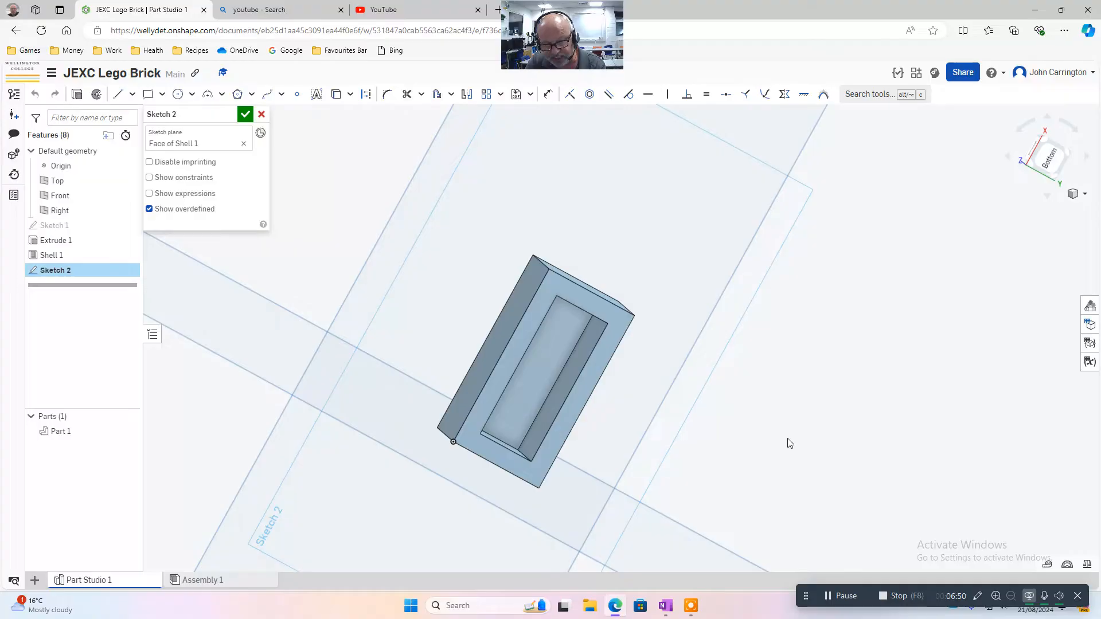
{"action": "key", "text": "n"}
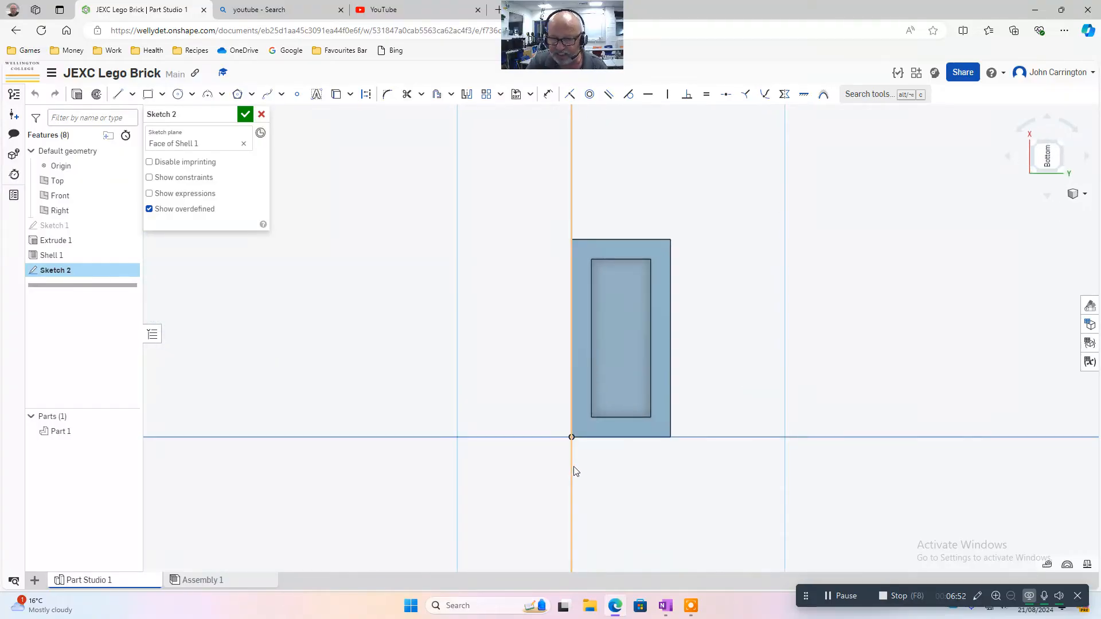
{"action": "left_click", "coordinate": [178, 95]}
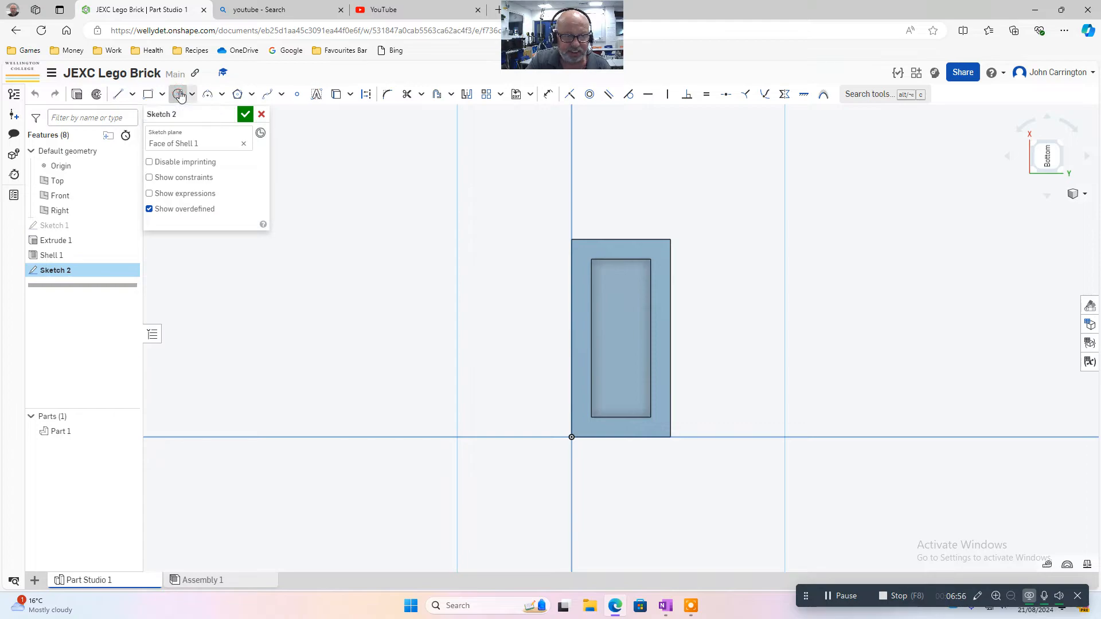
{"action": "left_click", "coordinate": [617, 333]}
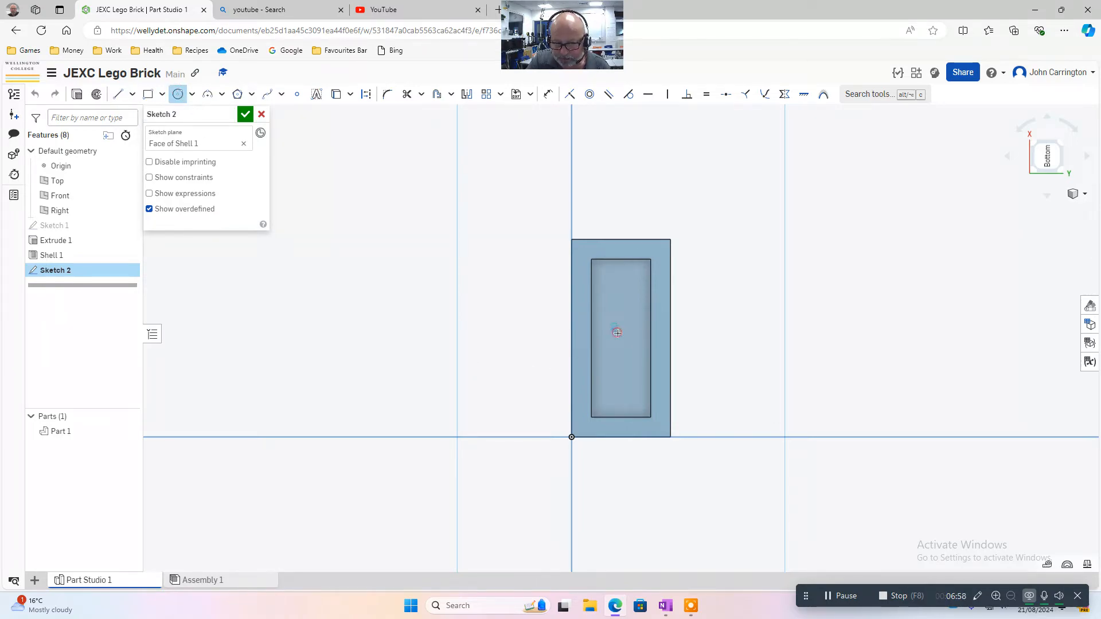
{"action": "left_click", "coordinate": [637, 335]}
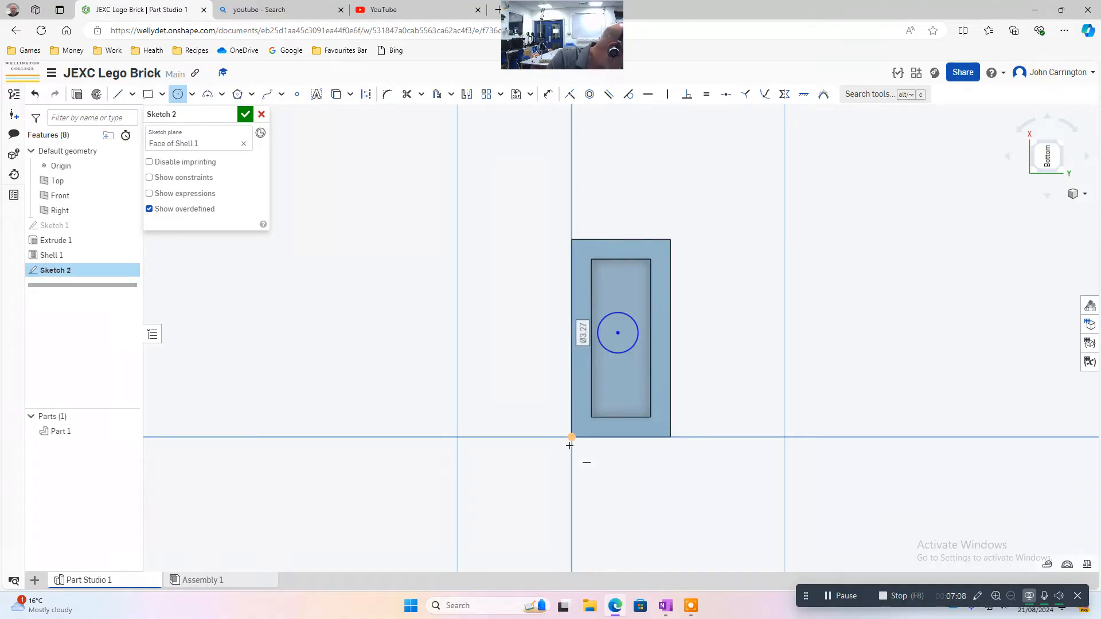
- Set the diameter of the circle inside the cavity to 3.2 mm
{"action": "type", "text": "3"}
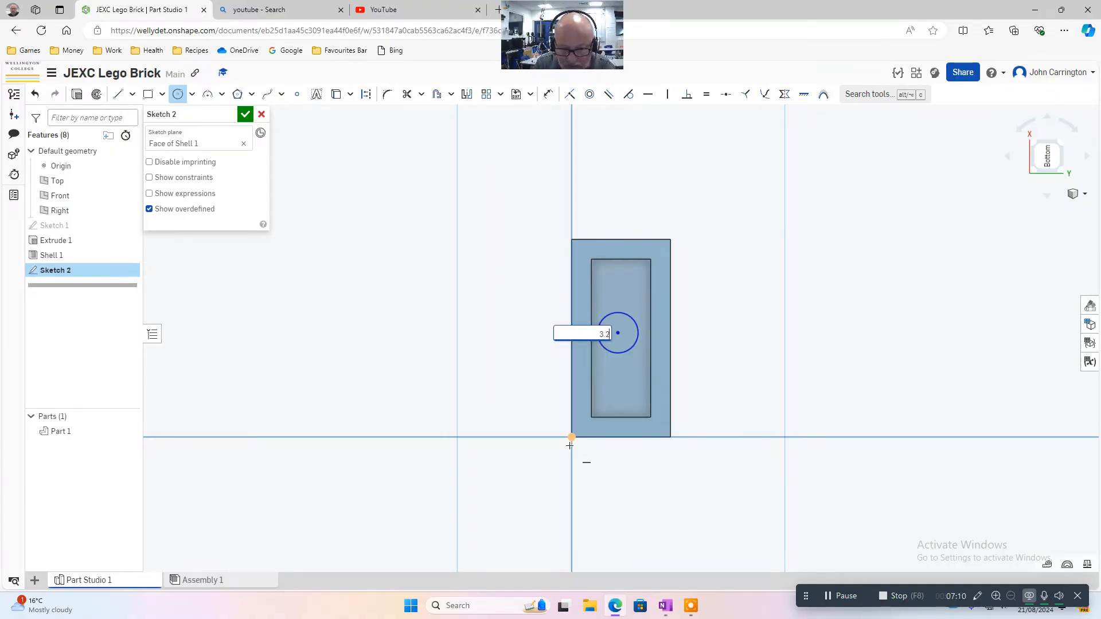
{"action": "type", "text": ".2"}
{"action": "key", "text": "Return"}
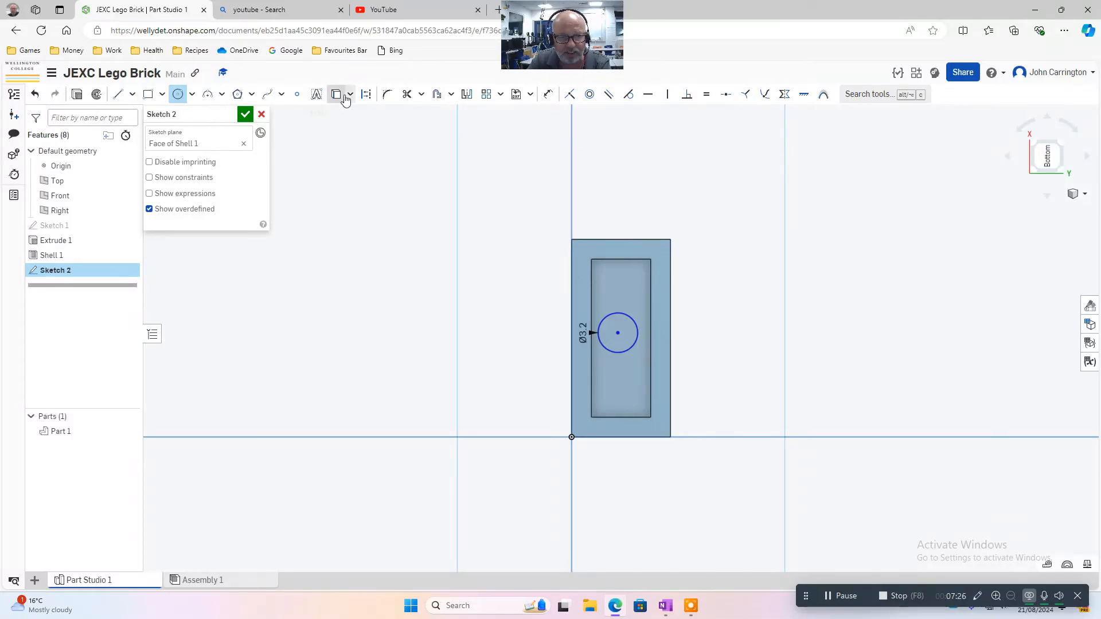
- Dimension the circle's centre 4 mm from the brick's long edge and 8 mm from its short edge
{"action": "left_click", "coordinate": [549, 96]}
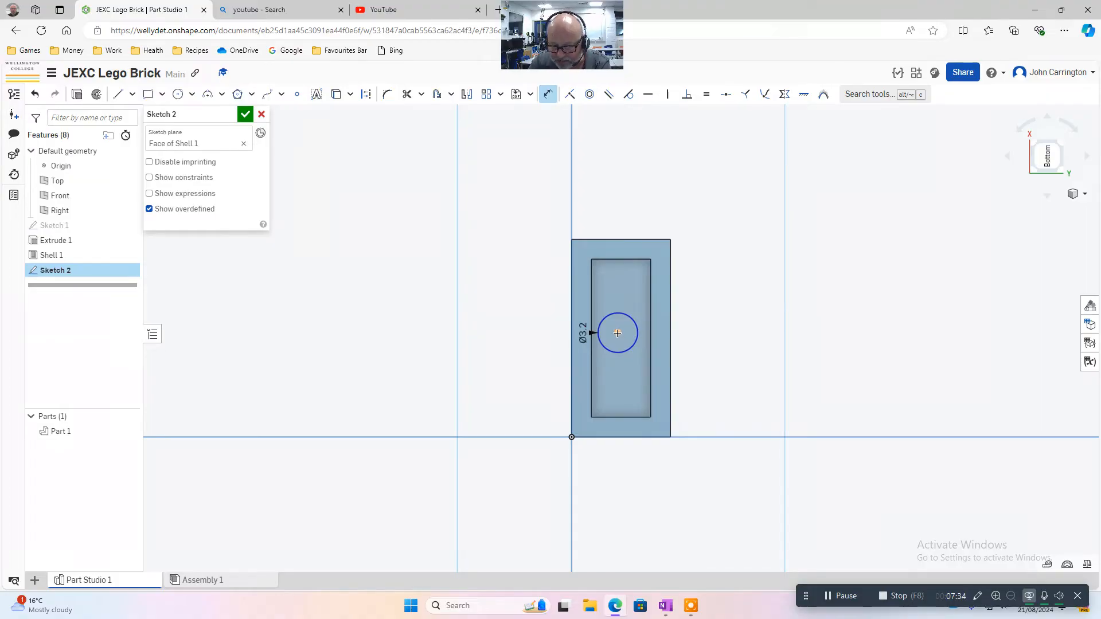
{"action": "left_click", "coordinate": [670, 350]}
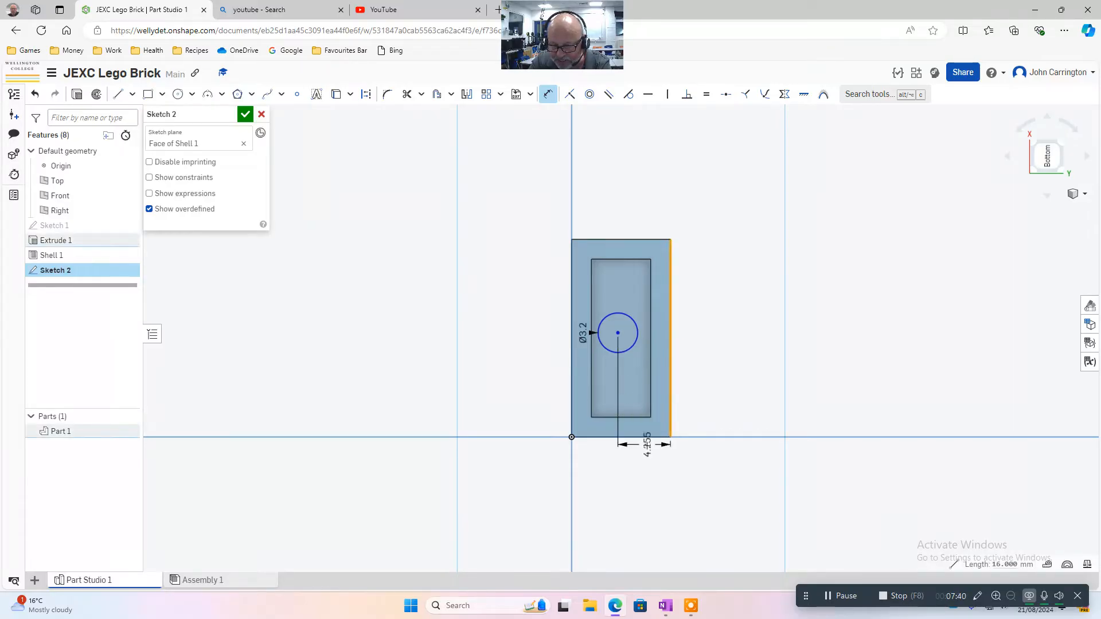
{"action": "left_click", "coordinate": [651, 465]}
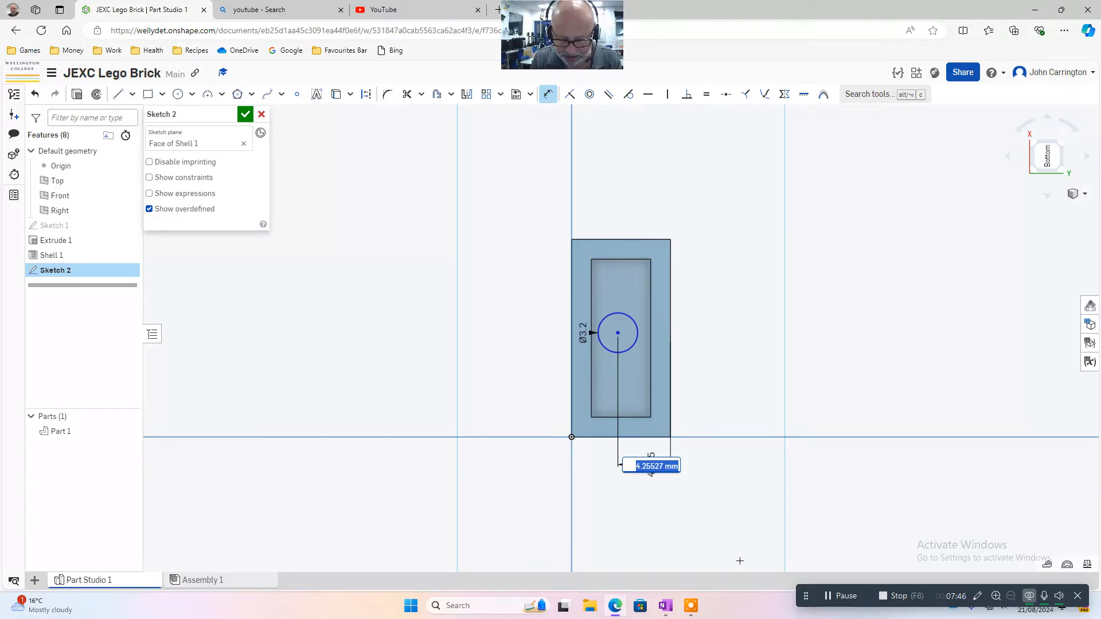
{"action": "type", "text": "4"}
{"action": "key", "text": "Return"}
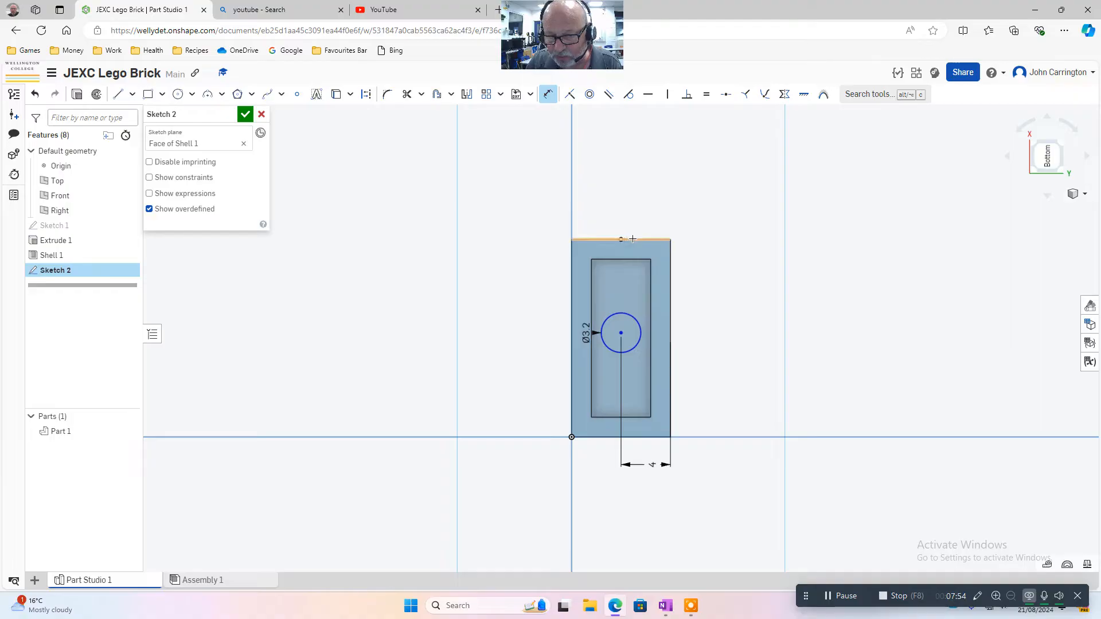
{"action": "left_click", "coordinate": [633, 238]}
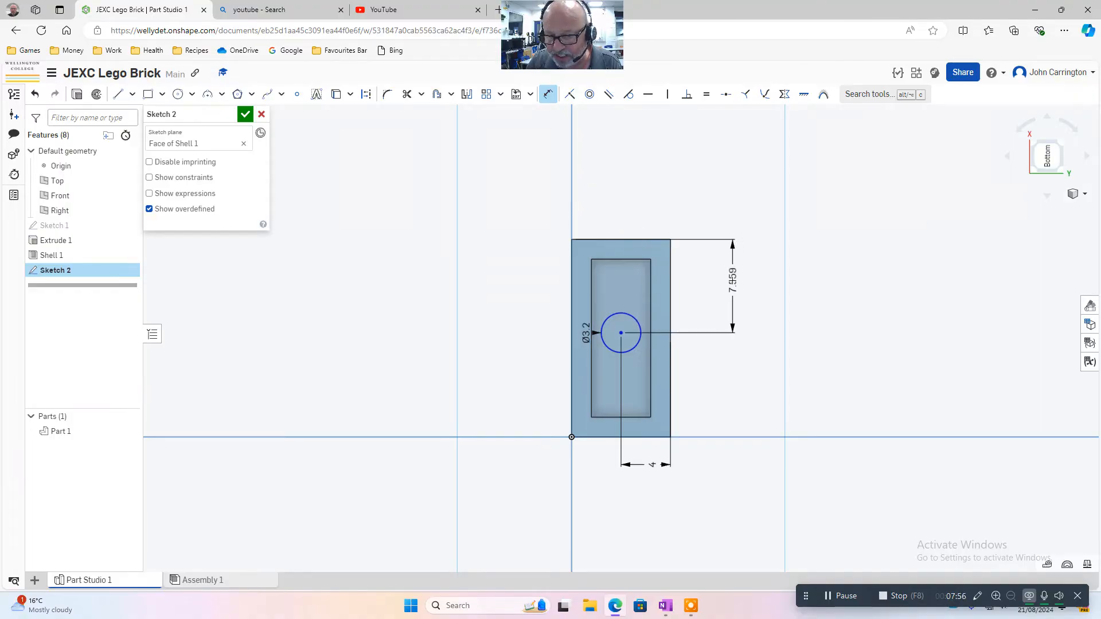
{"action": "left_click", "coordinate": [732, 281]}
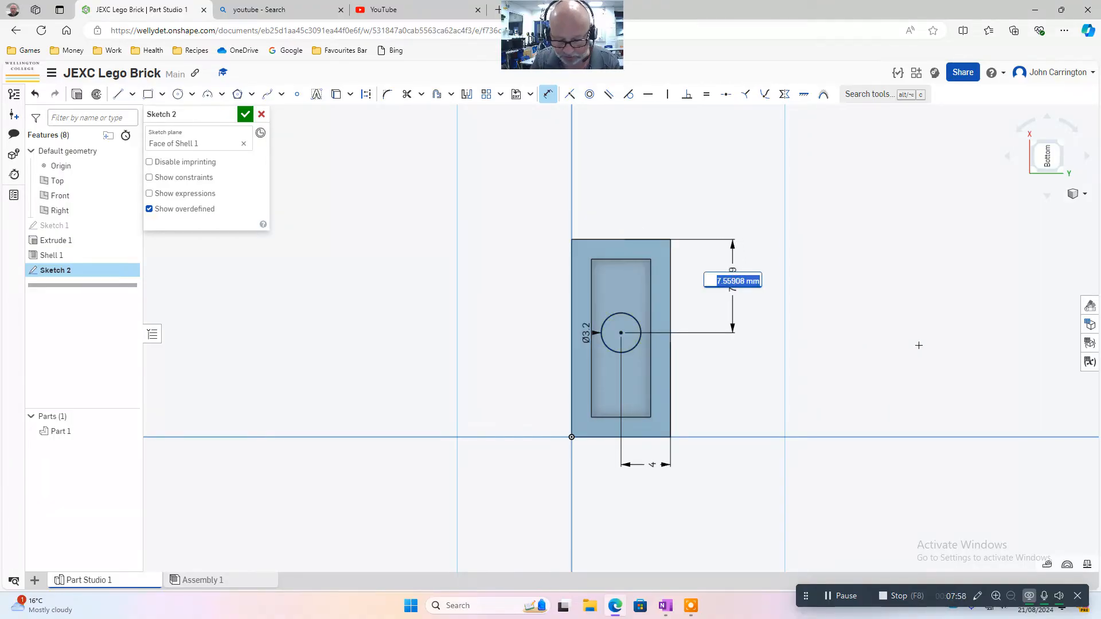
{"action": "type", "text": "8"}
{"action": "key", "text": "Return"}
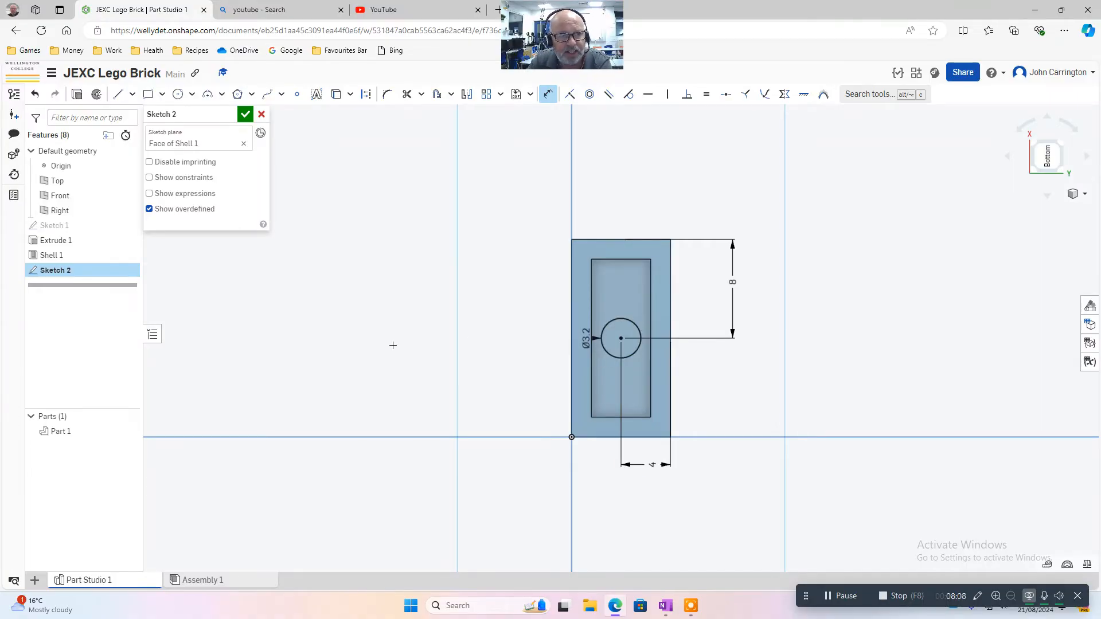
- Extrude the circle as an addition to the brick, ending up to the face of the brick's open bottom rim
{"action": "left_click", "coordinate": [76, 94]}
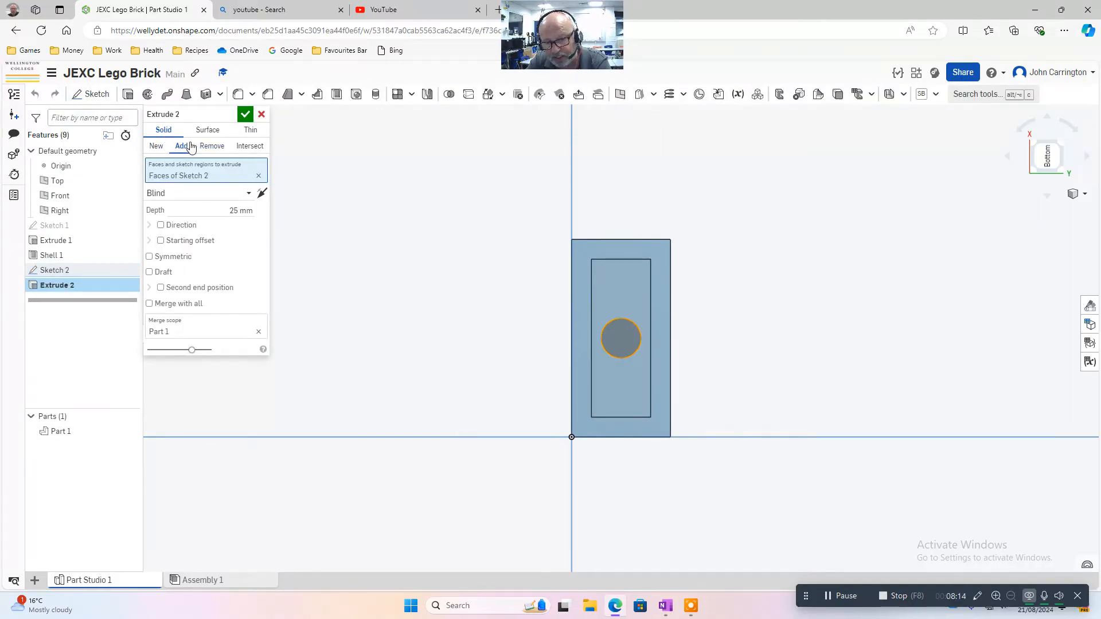
{"action": "left_click", "coordinate": [248, 194]}
{"action": "left_click", "coordinate": [179, 242]}
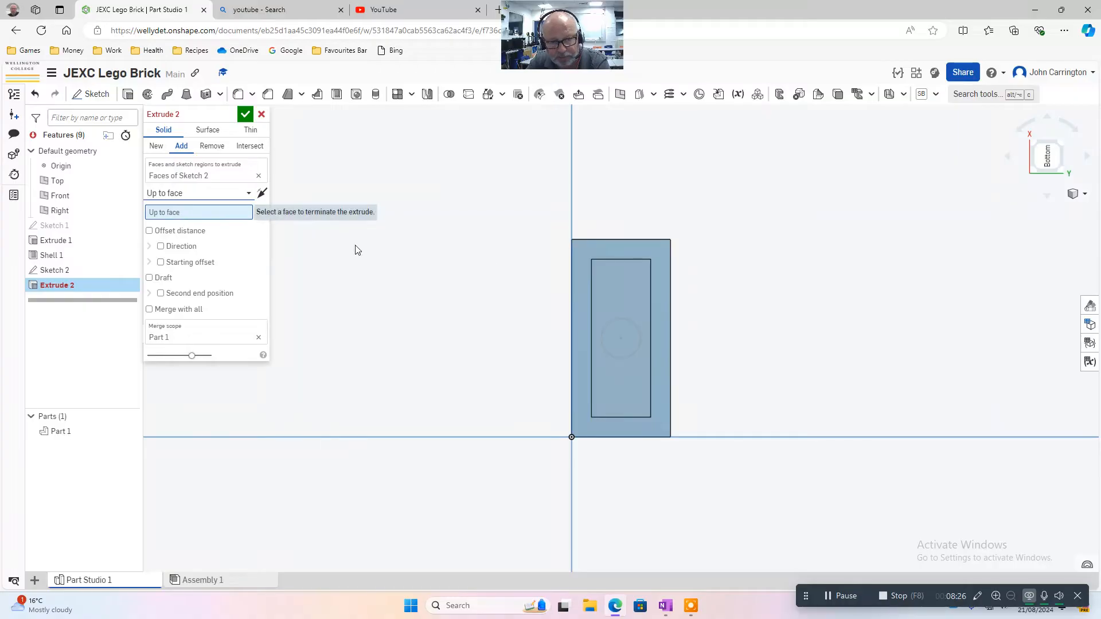
{"action": "left_click", "coordinate": [587, 250]}
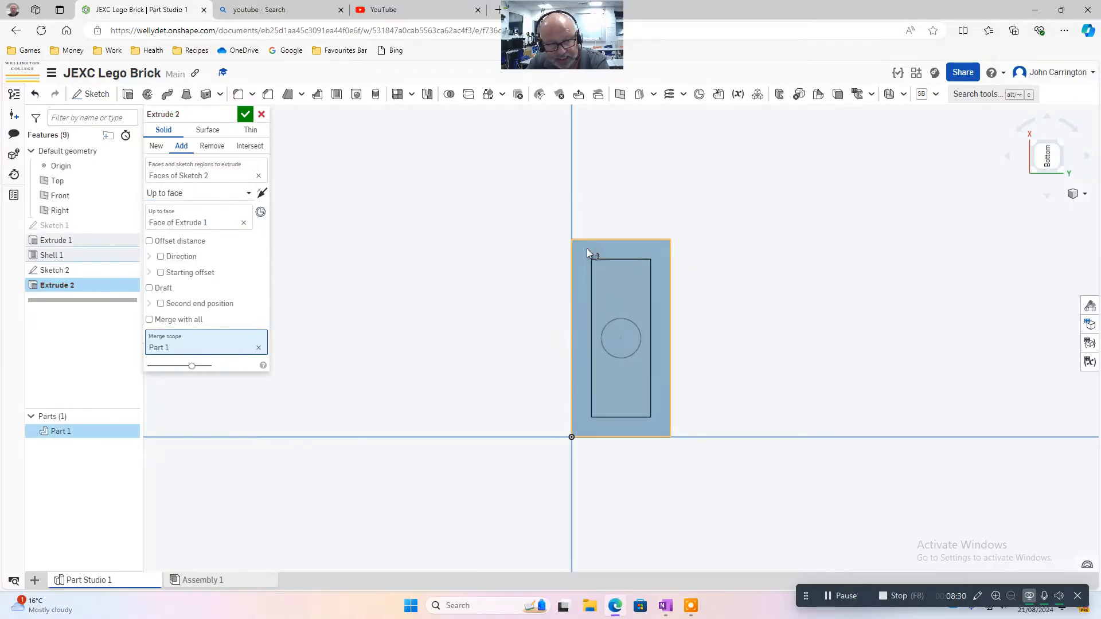
{"action": "left_click", "coordinate": [246, 115]}
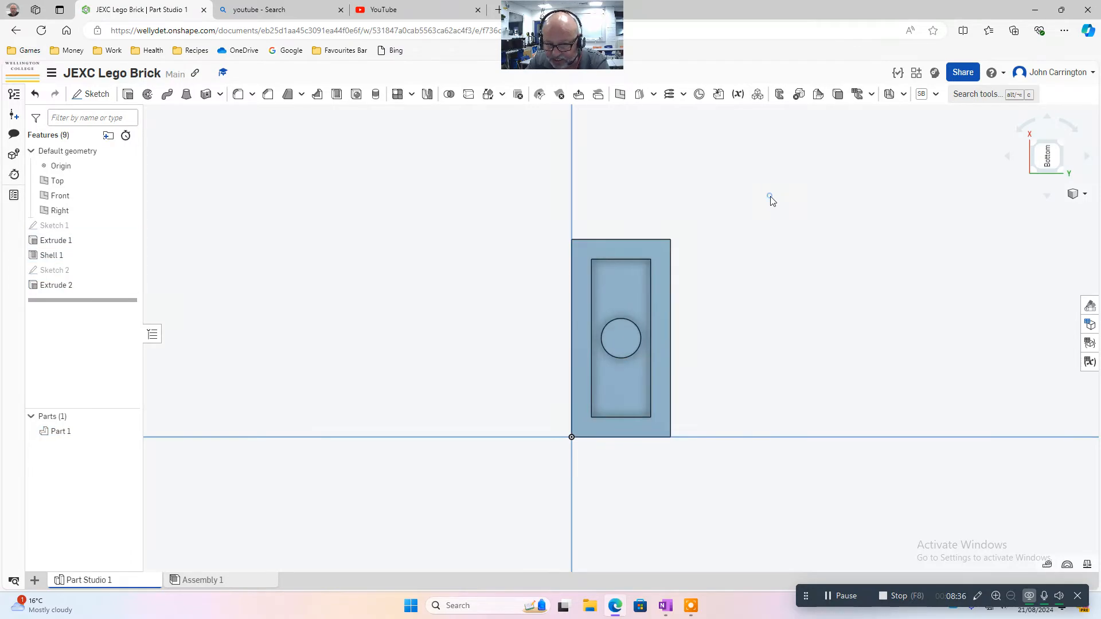
- Start a face-on sketch on the brick's top face and draw two concentric circles about 3.7 and 5.2 mm in diameter near one end
{"action": "right_click_drag", "start_coordinate": [769, 197], "coordinate": [564, 129]}
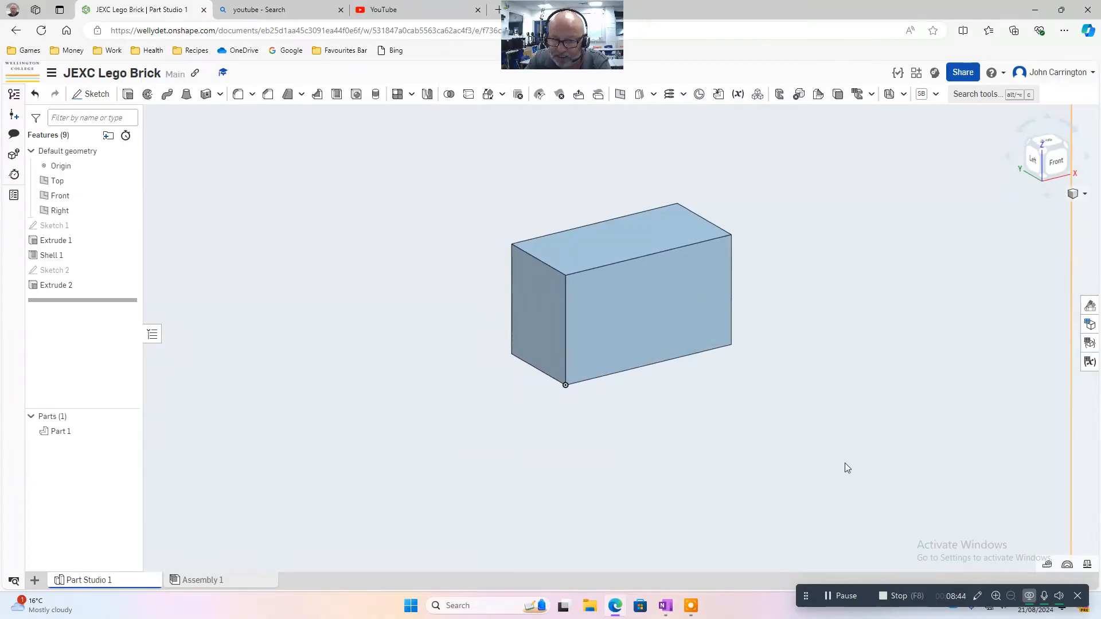
{"action": "right_click", "coordinate": [673, 236]}
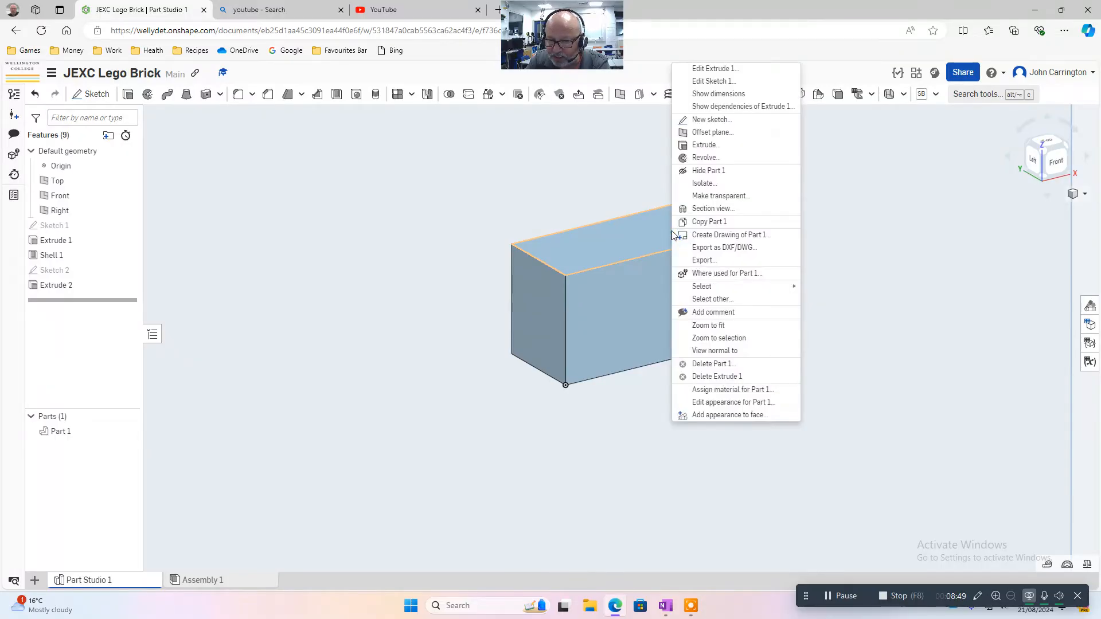
{"action": "left_click", "coordinate": [713, 123]}
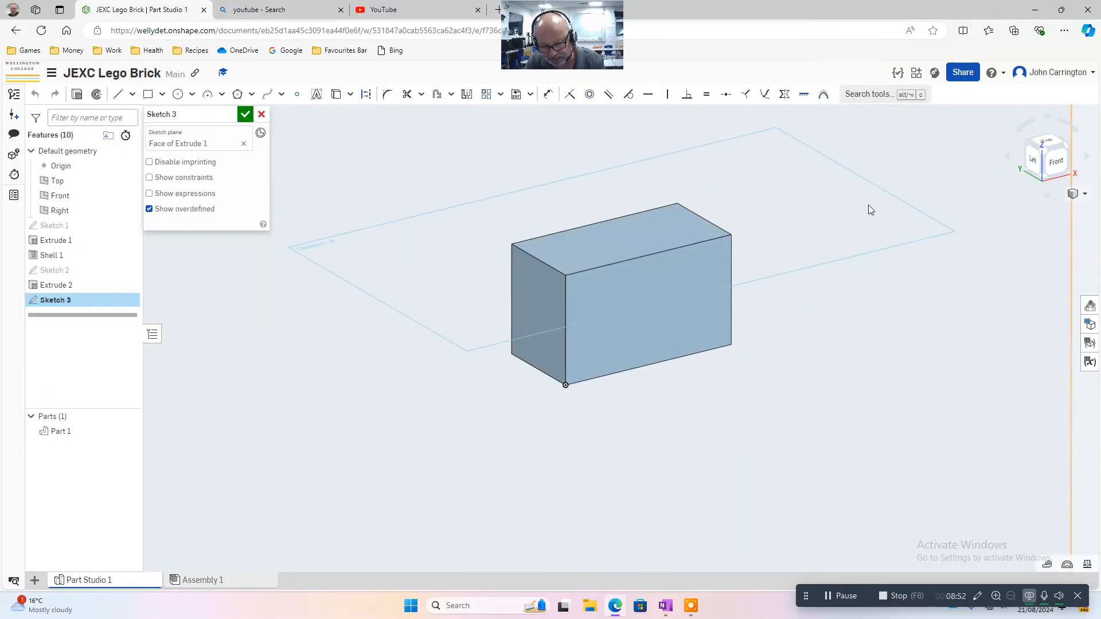
{"action": "key", "text": "n"}
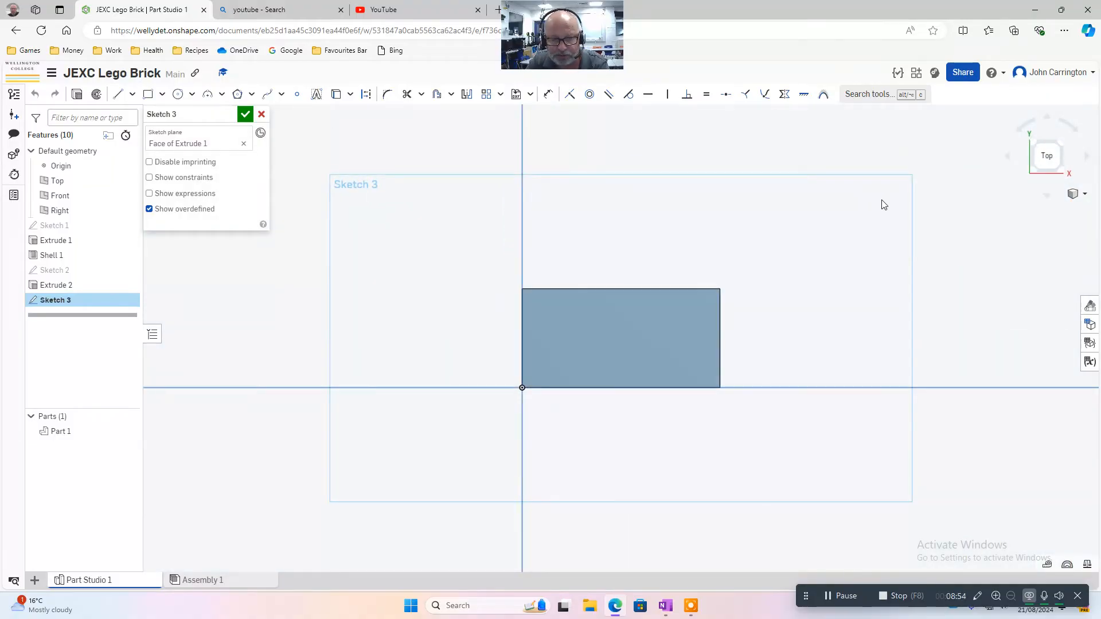
{"action": "left_click", "coordinate": [178, 94]}
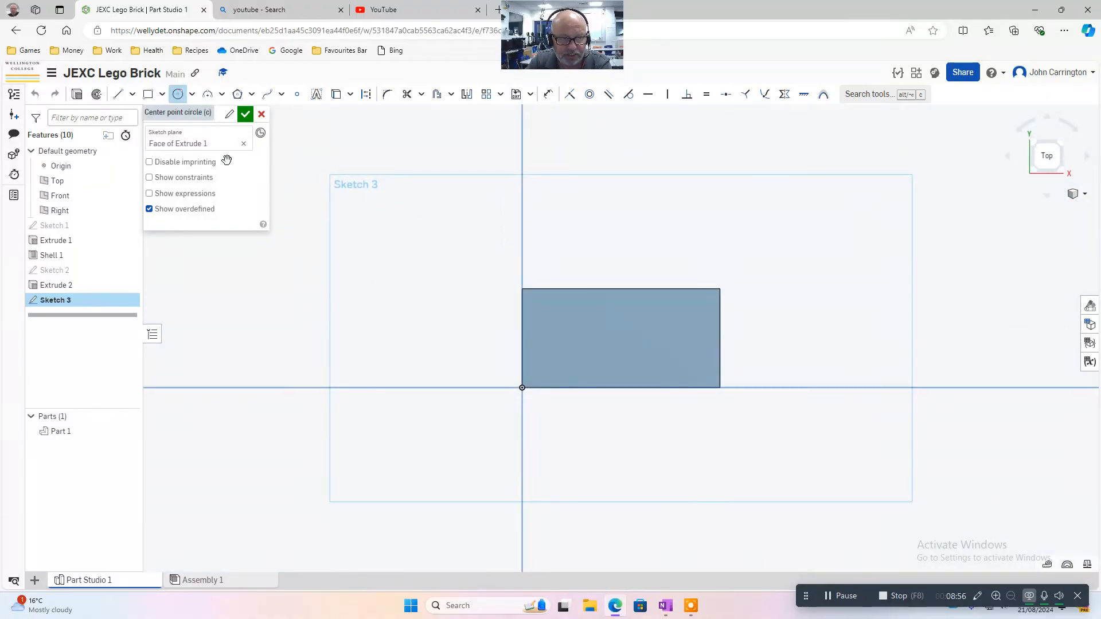
{"action": "left_click", "coordinate": [565, 337]}
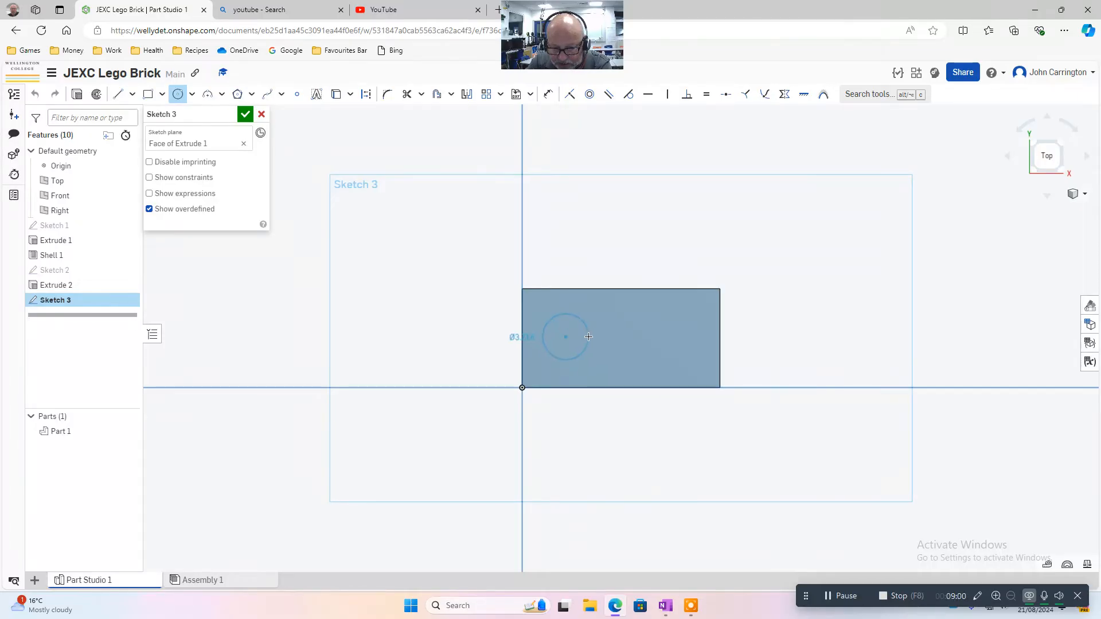
{"action": "left_click", "coordinate": [588, 337]}
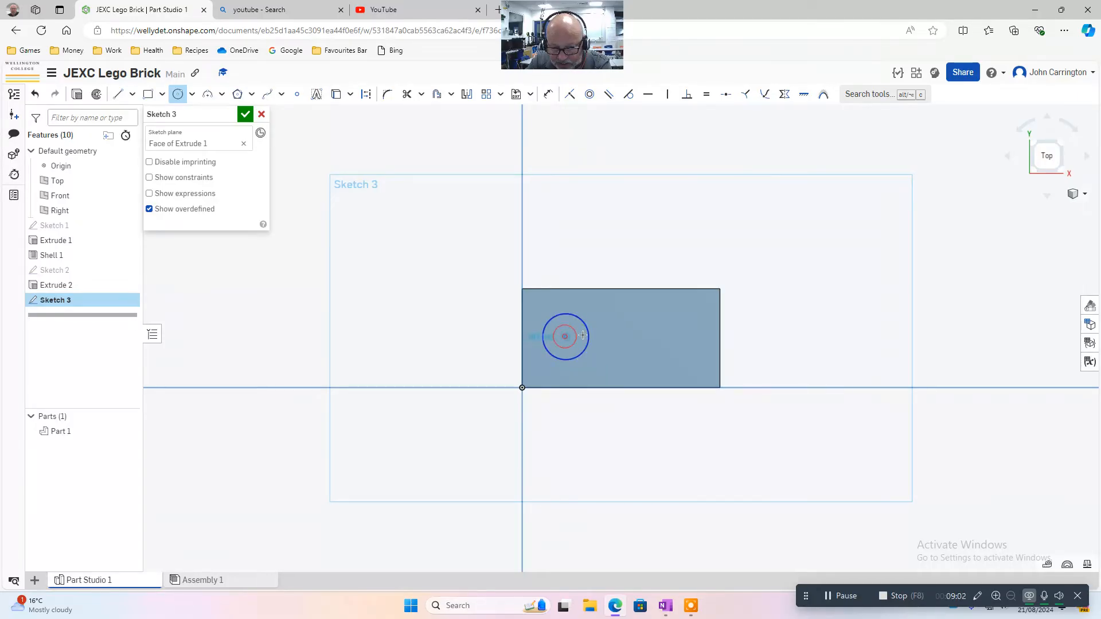
{"action": "left_click", "coordinate": [598, 336]}
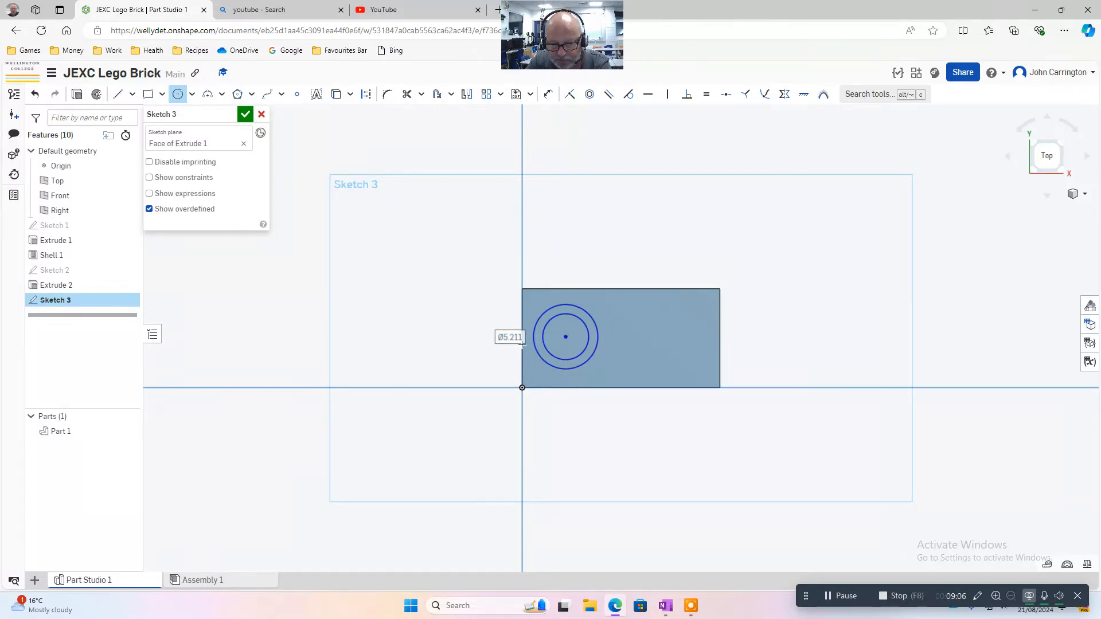
- Set the outer circle's diameter to 4.8 mm and the inner circle's diameter to 3.2 mm
{"action": "type", "text": "4.8"}
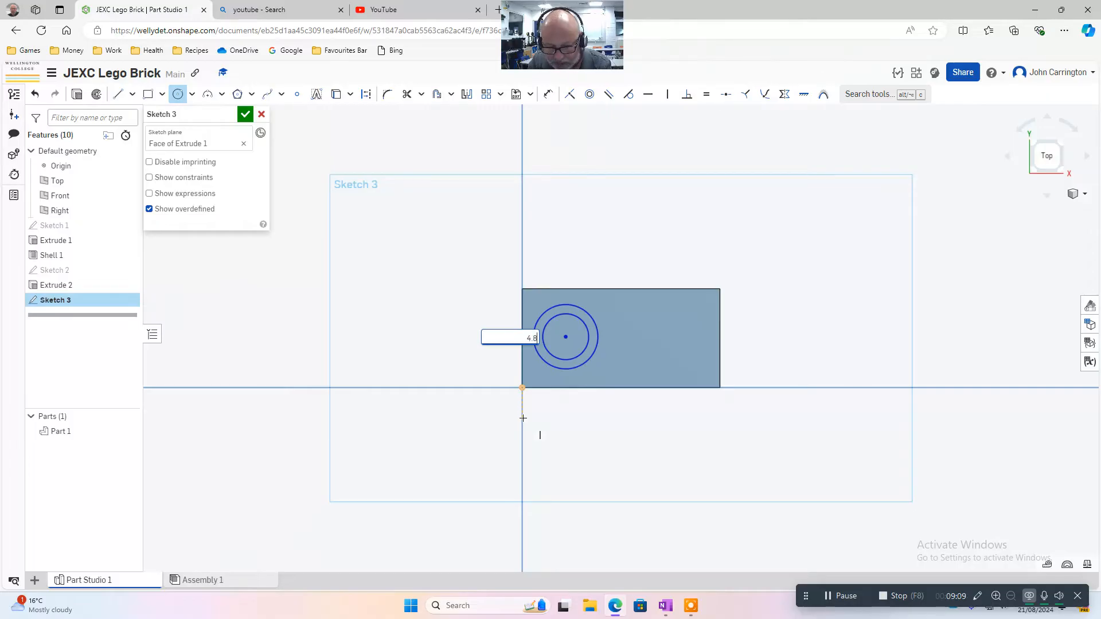
{"action": "key", "text": "Return"}
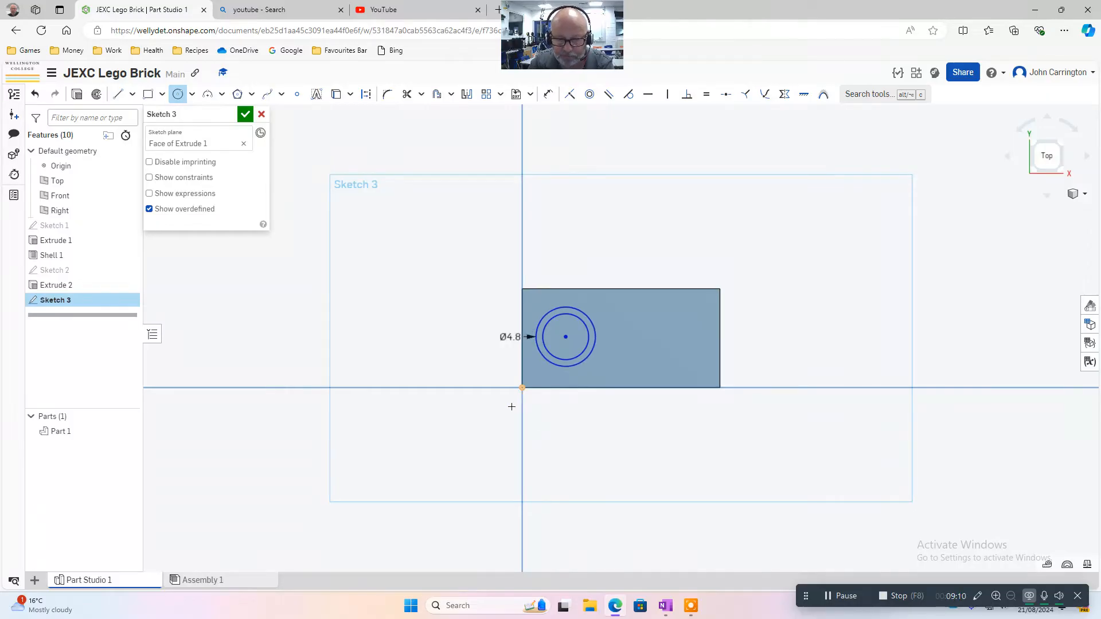
{"action": "left_click", "coordinate": [548, 94]}
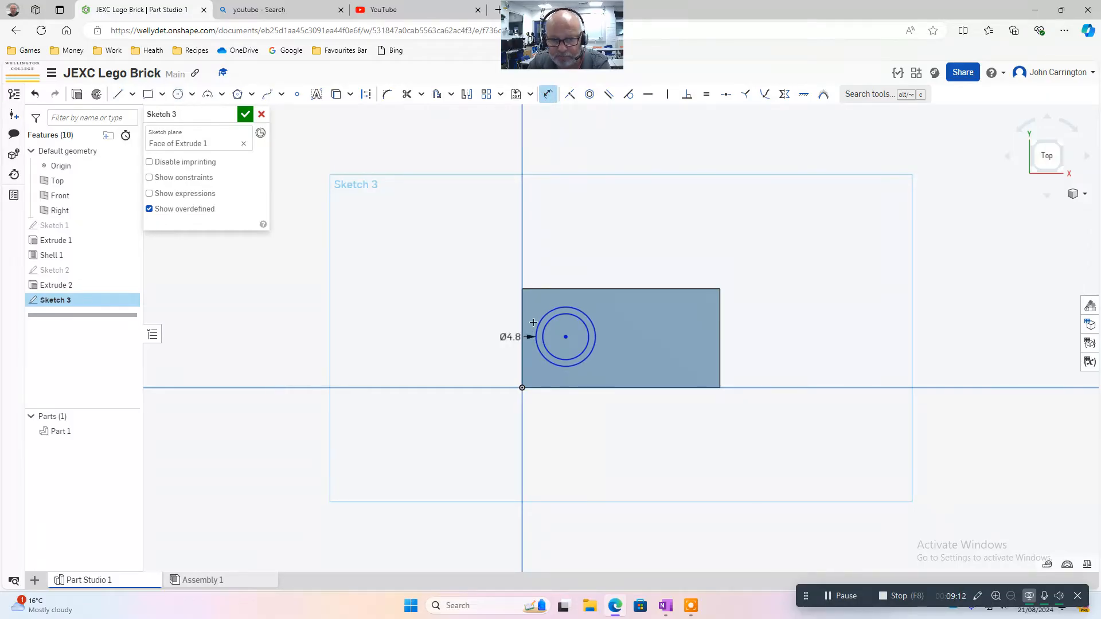
{"action": "left_click", "coordinate": [585, 324]}
{"action": "left_click", "coordinate": [599, 308]}
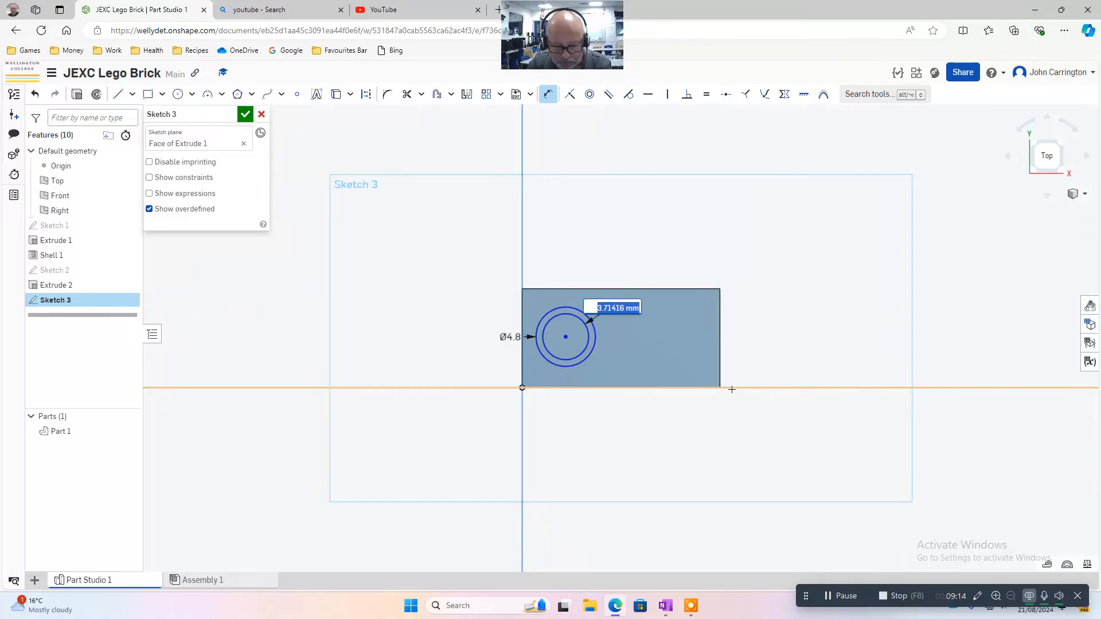
{"action": "type", "text": "3.2"}
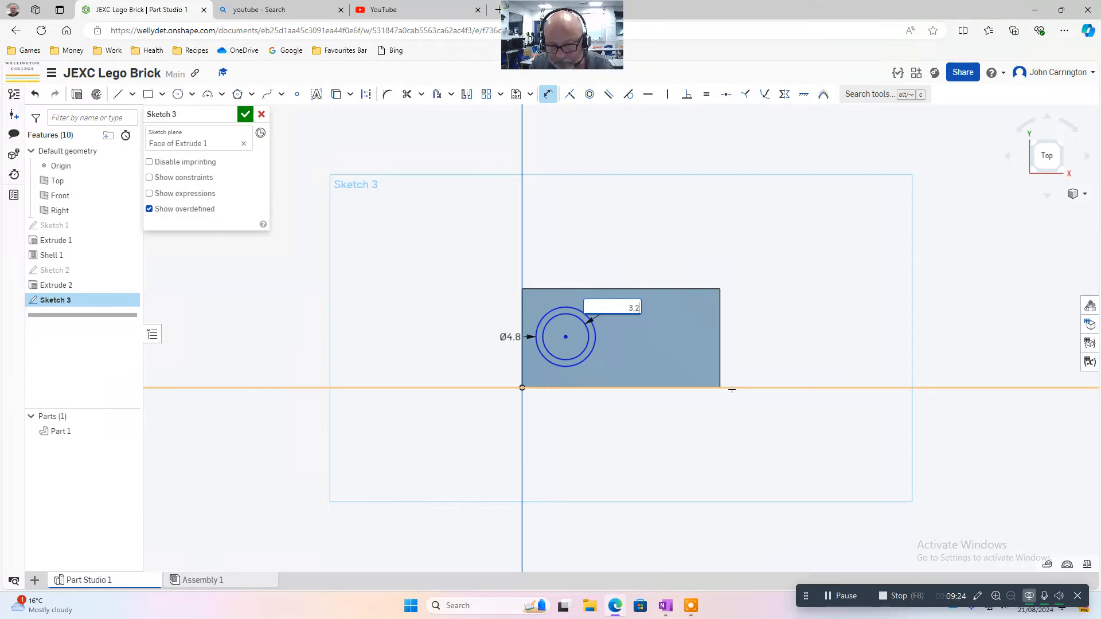
{"action": "key", "text": "Return"}
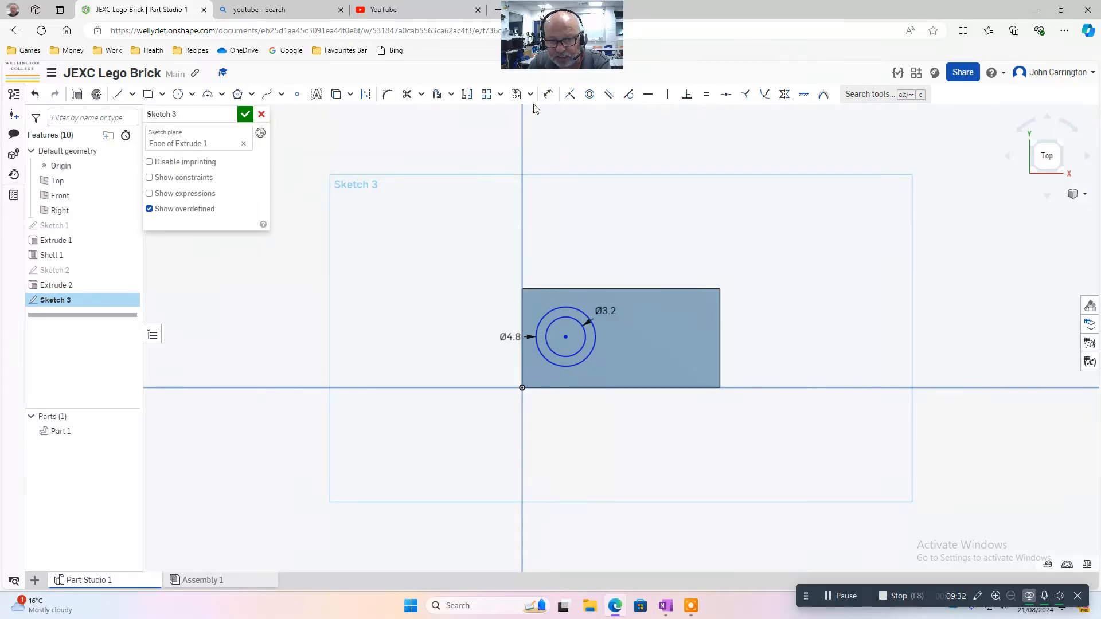
- Dimension the concentric circles' centre 4 mm from the brick's lower long edge and 4 mm from its nearest short edge
{"action": "left_click", "coordinate": [549, 95]}
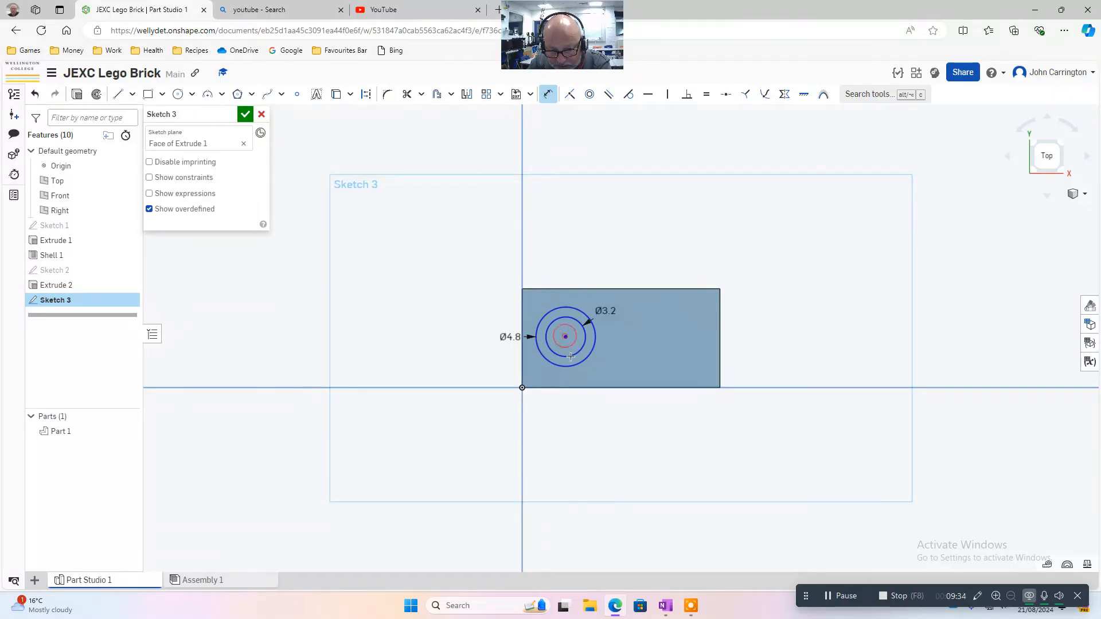
{"action": "left_click", "coordinate": [570, 388]}
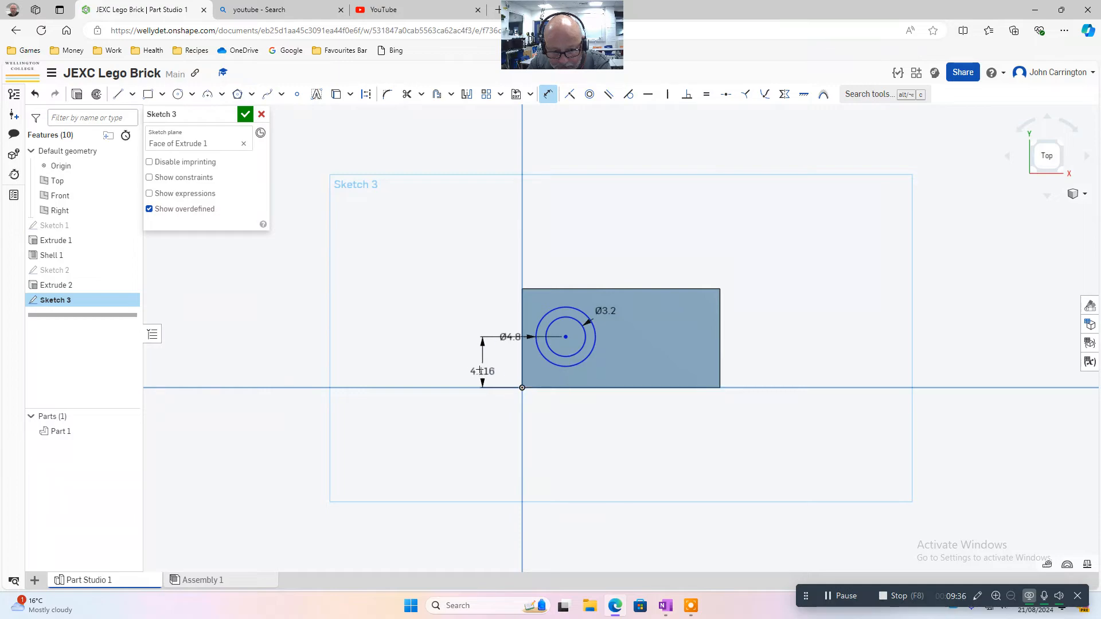
{"action": "left_click", "coordinate": [483, 367]}
{"action": "type", "text": "4"}
{"action": "key", "text": "Return"}
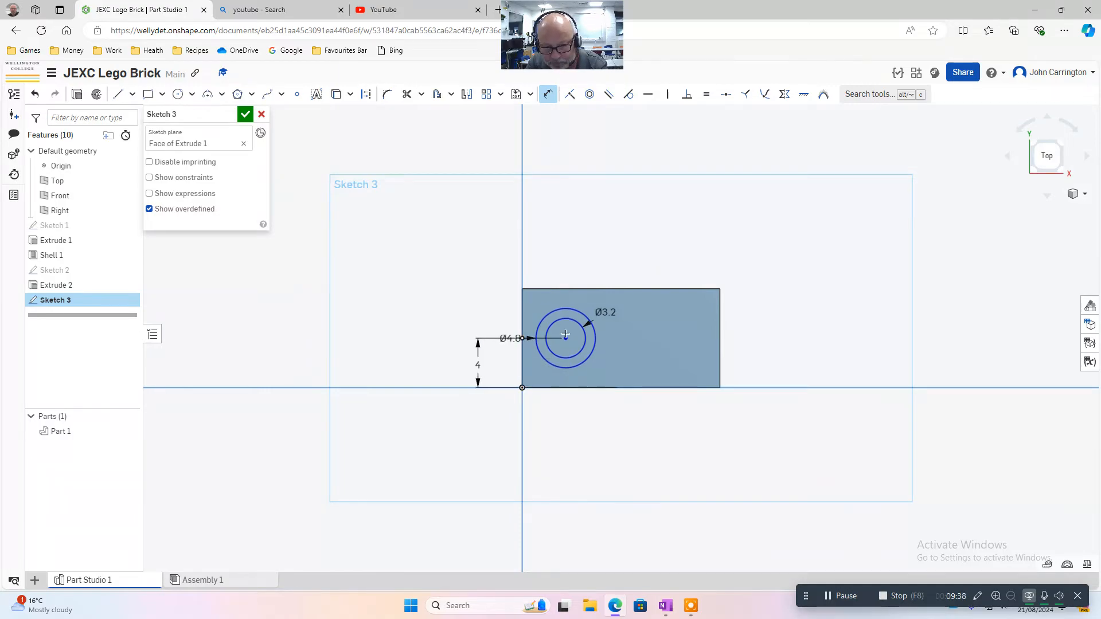
{"action": "left_click", "coordinate": [567, 339]}
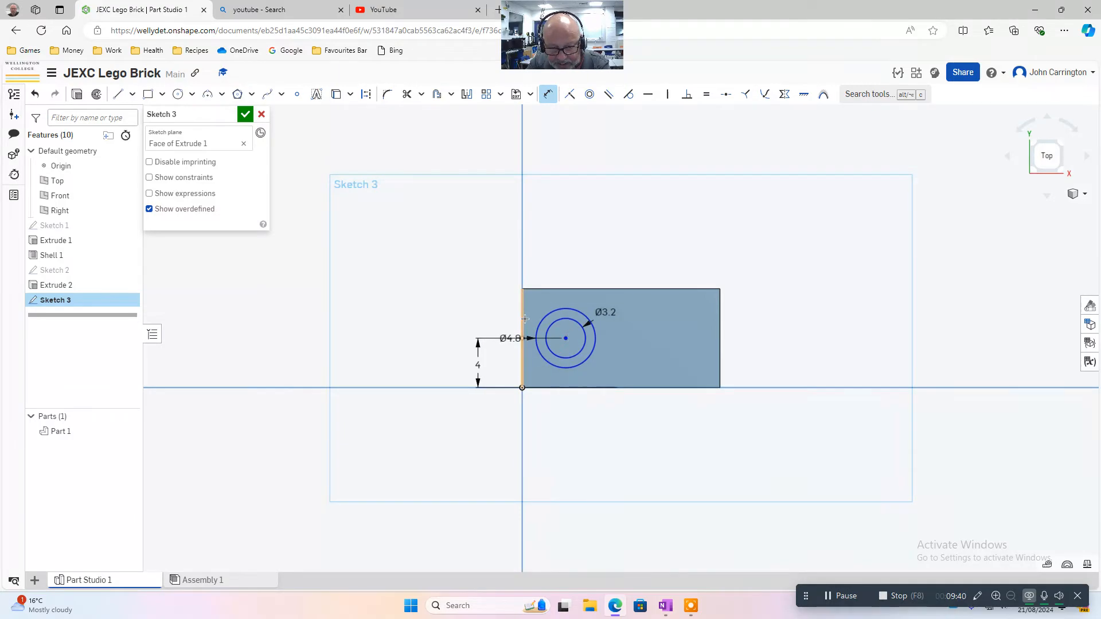
{"action": "left_click", "coordinate": [523, 319]}
{"action": "left_click", "coordinate": [569, 246]}
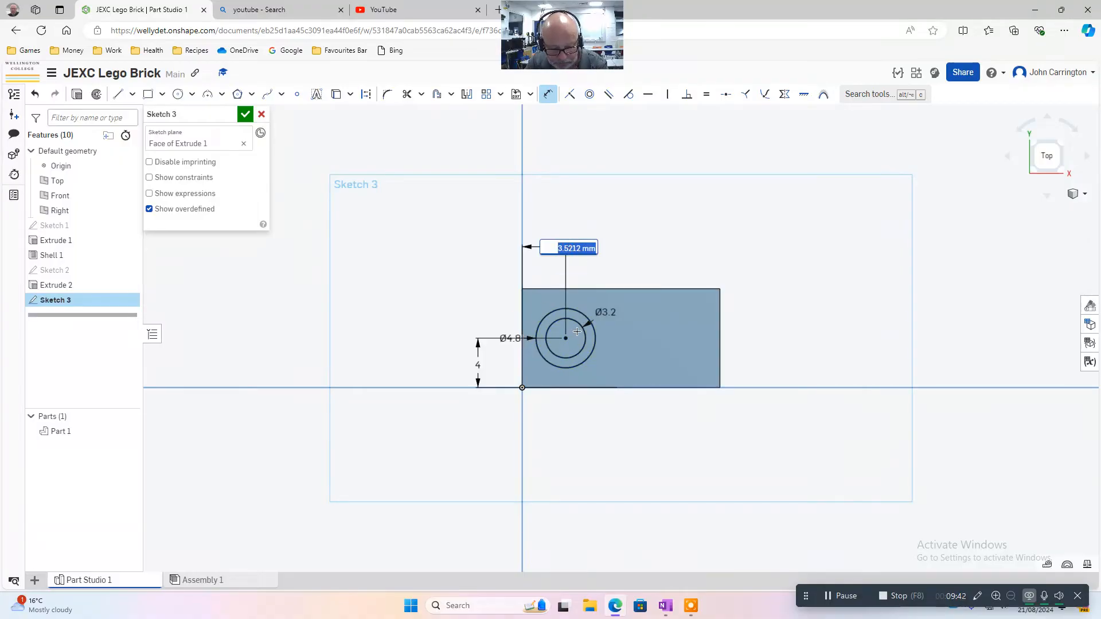
{"action": "type", "text": "4"}
{"action": "key", "text": "Return"}
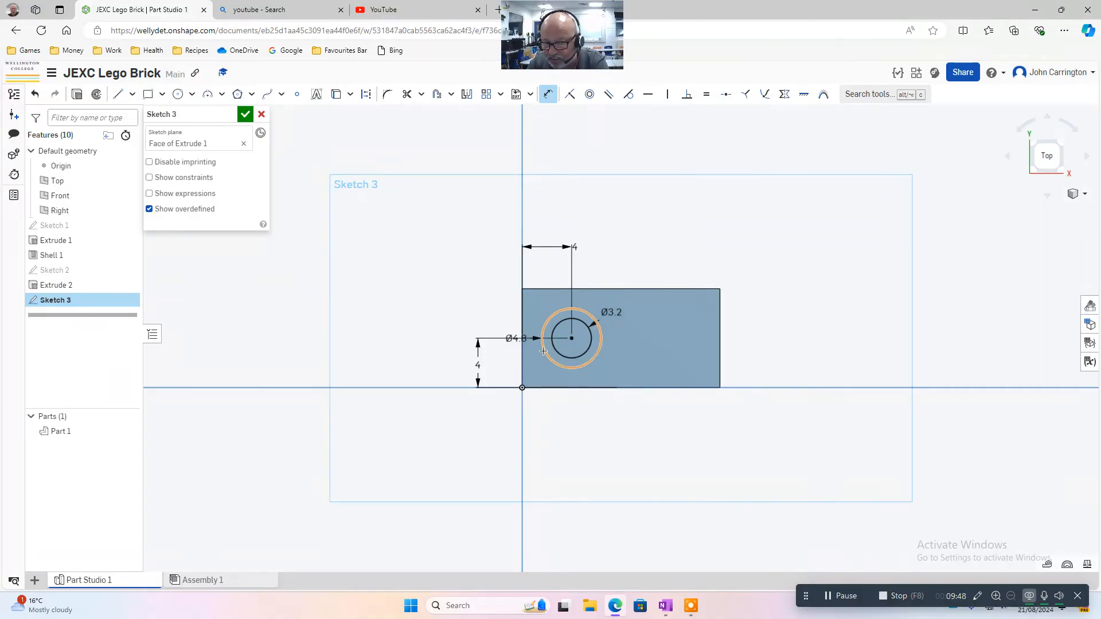
- Draw two concentric circles near the other end of the top face with diameters of 3.2 mm and 4.8 mm
{"action": "left_click", "coordinate": [178, 95]}
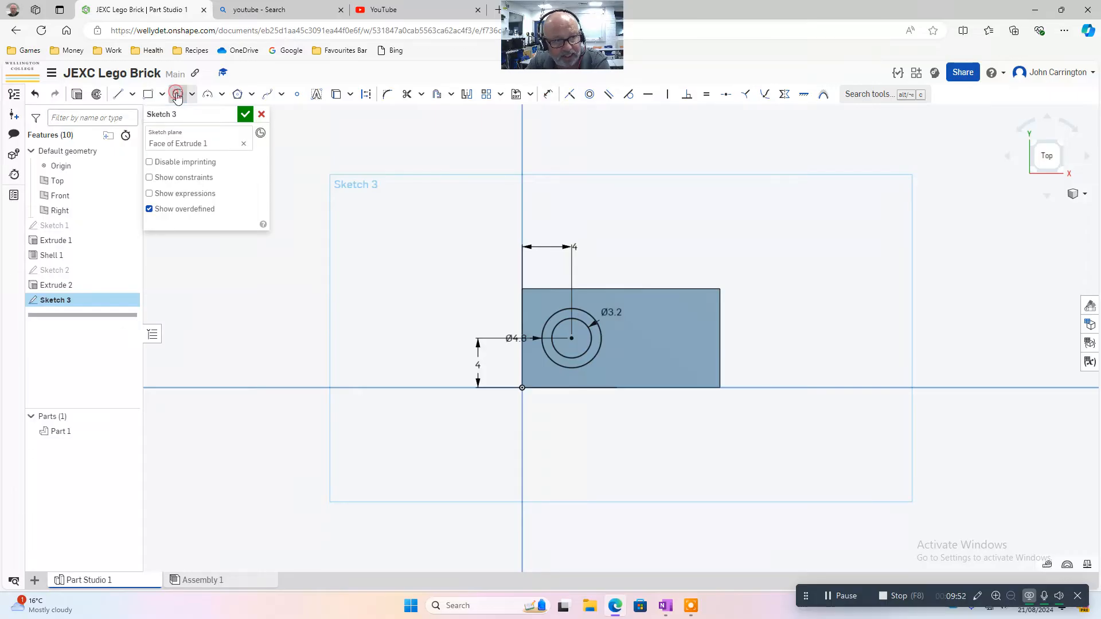
{"action": "left_click", "coordinate": [660, 336]}
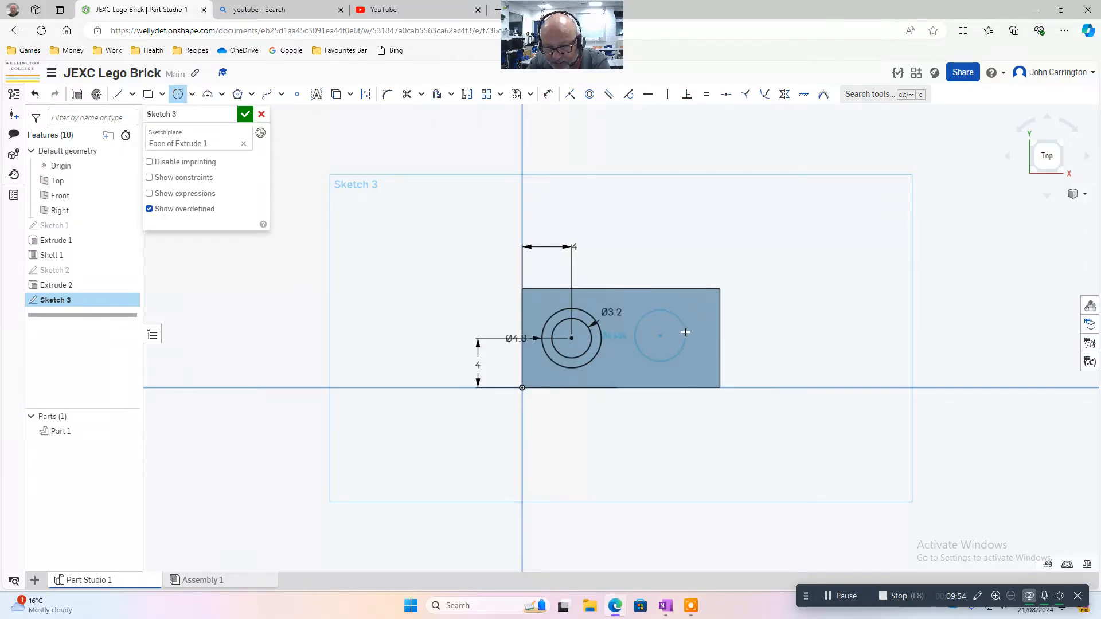
{"action": "left_click", "coordinate": [685, 332]}
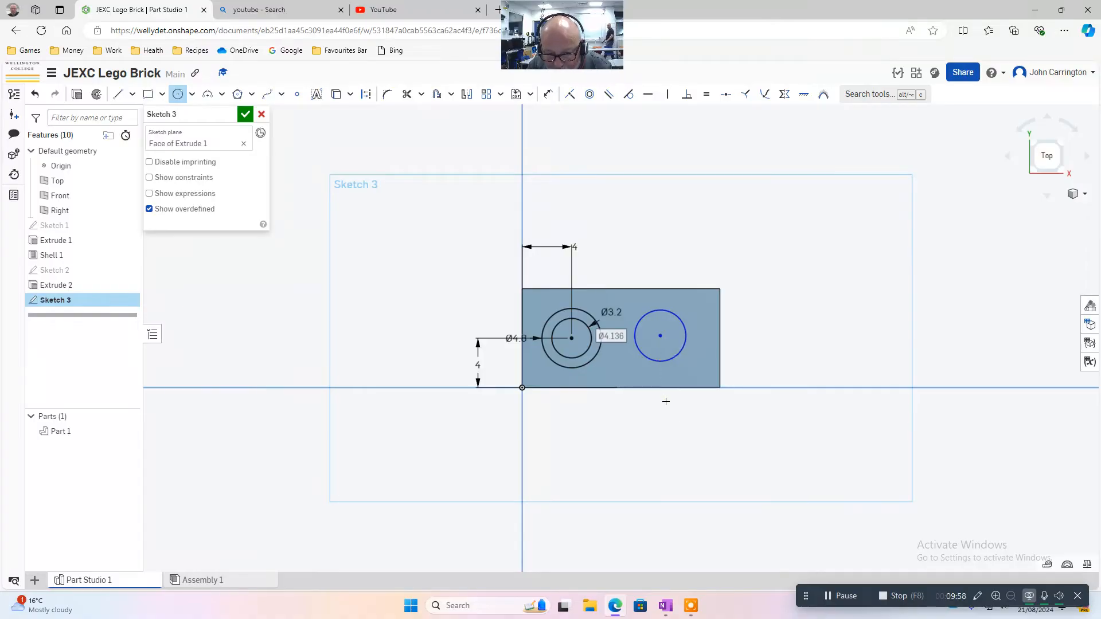
{"action": "type", "text": "3"}
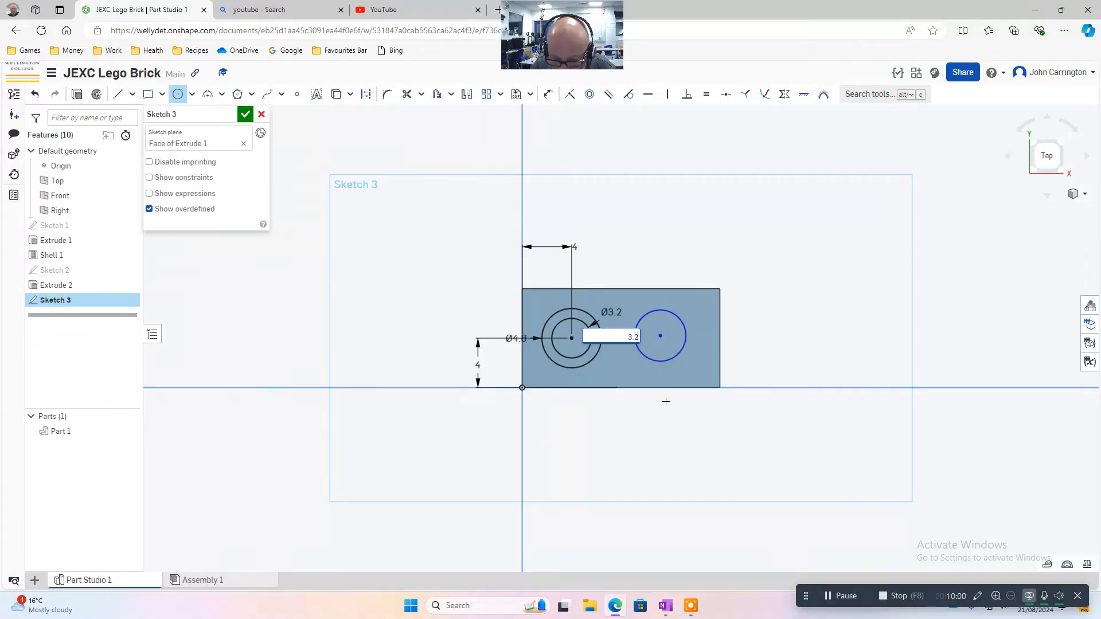
{"action": "type", "text": ".2"}
{"action": "key", "text": "Return"}
{"action": "left_click", "coordinate": [660, 335]}
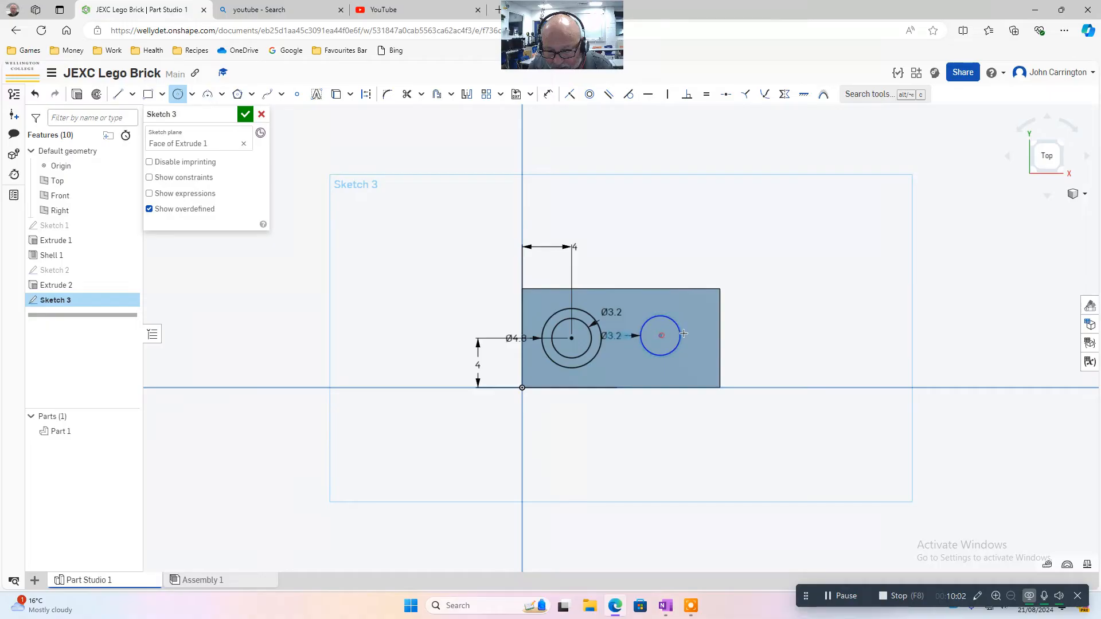
{"action": "left_click", "coordinate": [689, 331]}
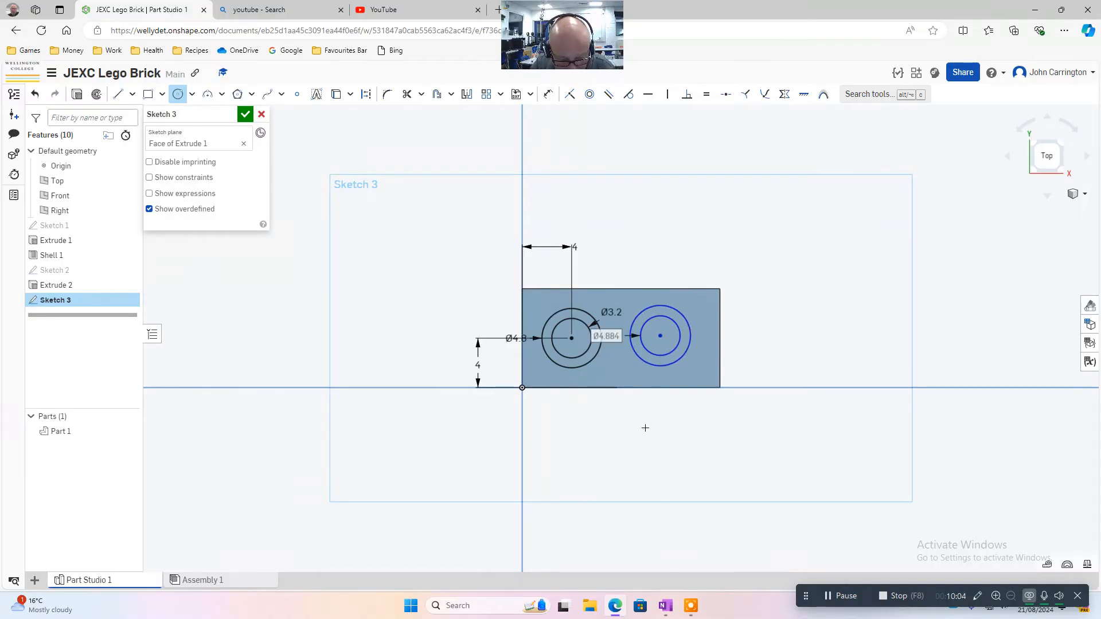
{"action": "type", "text": "4.8"}
{"action": "key", "text": "Return"}
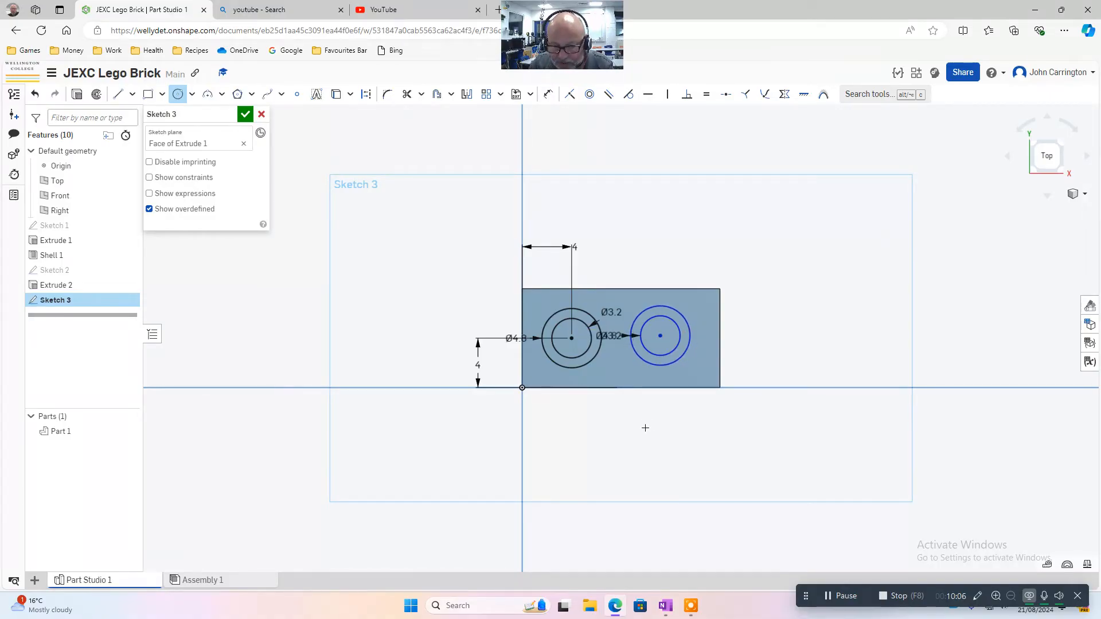
- Dimension the second pair of circles' centre 4 mm from the lower long edge and 4 mm from the far short edge
{"action": "left_click", "coordinate": [548, 94]}
{"action": "left_click", "coordinate": [659, 335]}
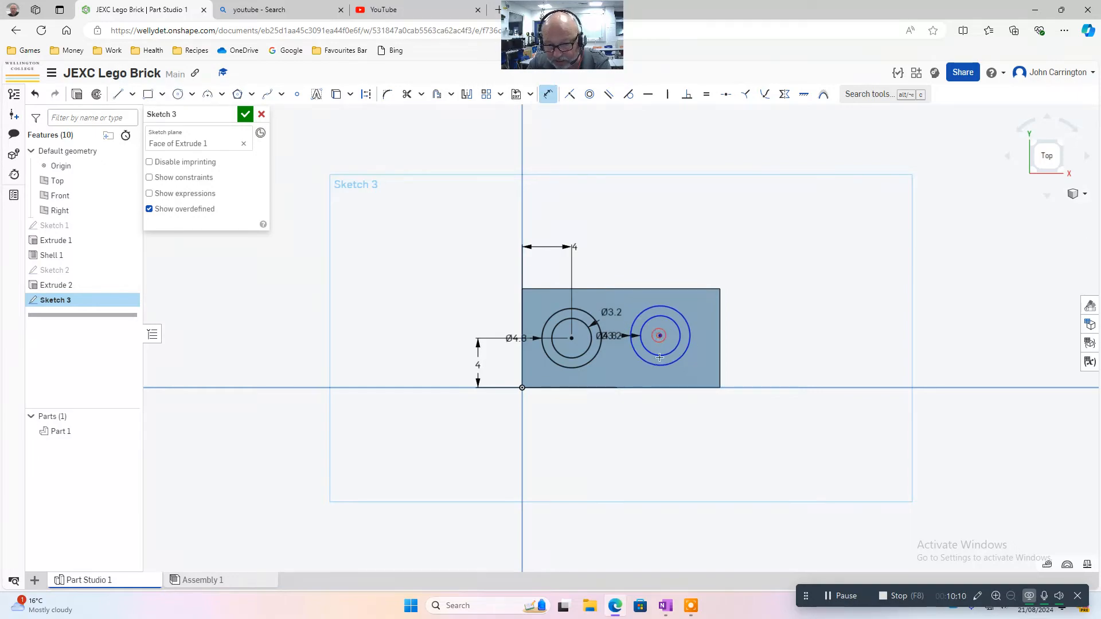
{"action": "left_click", "coordinate": [687, 387]}
{"action": "left_click", "coordinate": [766, 364]}
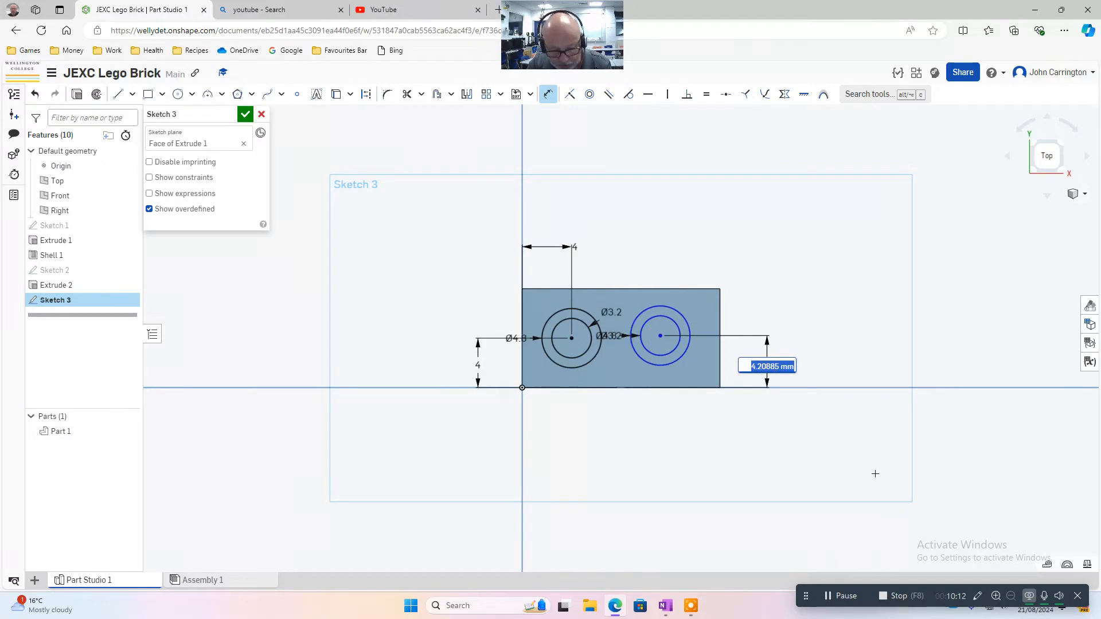
{"action": "type", "text": "4"}
{"action": "key", "text": "Return"}
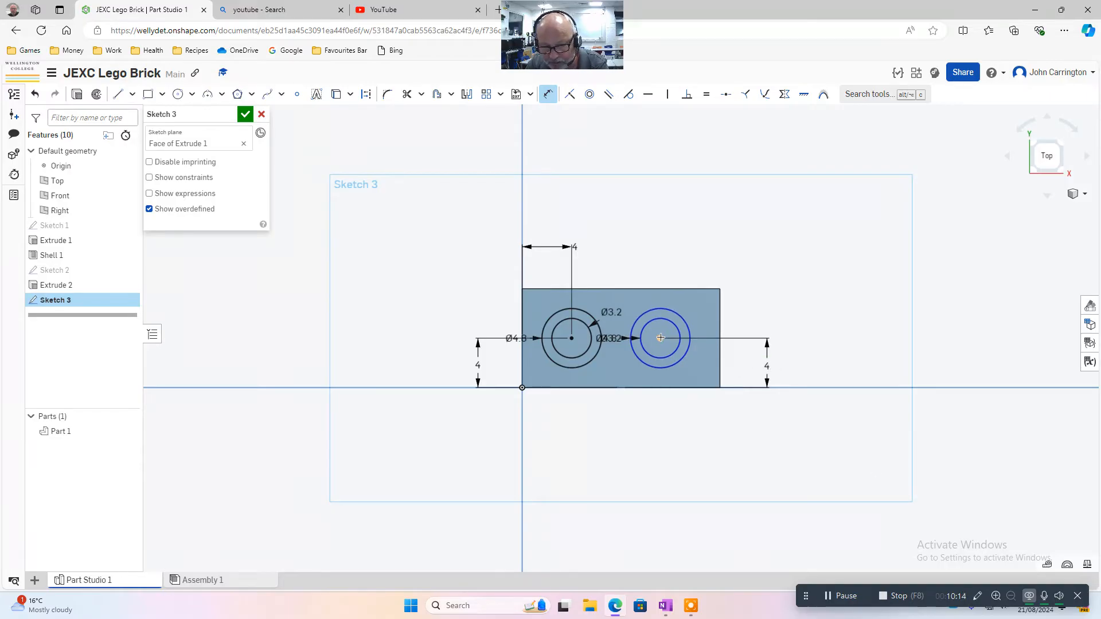
{"action": "left_click", "coordinate": [719, 321]}
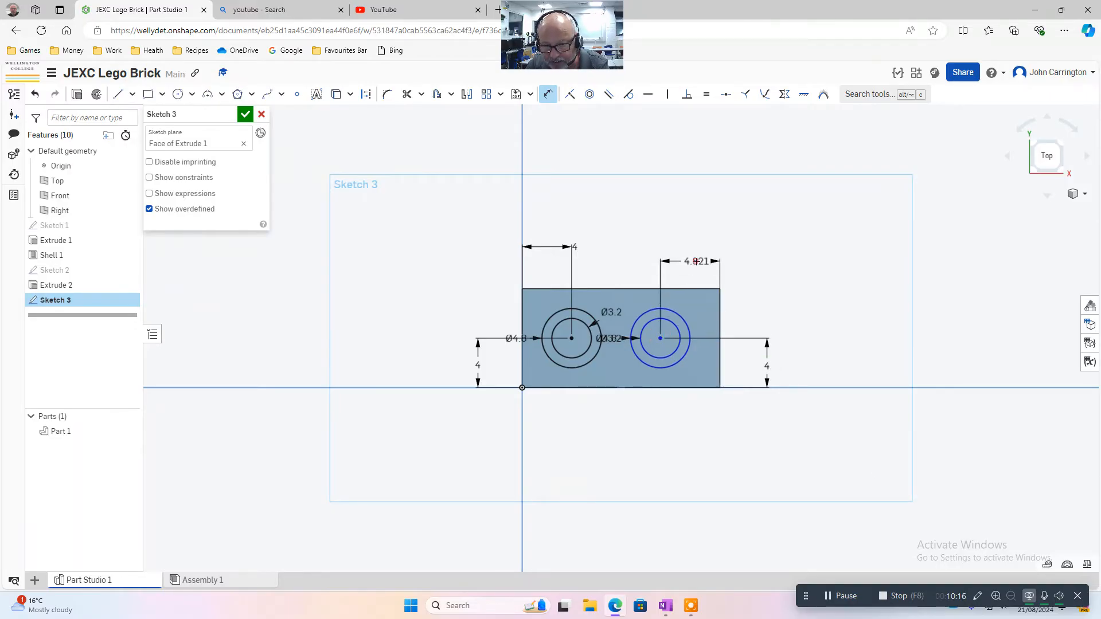
{"action": "left_click", "coordinate": [719, 319]}
{"action": "type", "text": "4"}
{"action": "key", "text": "Return"}
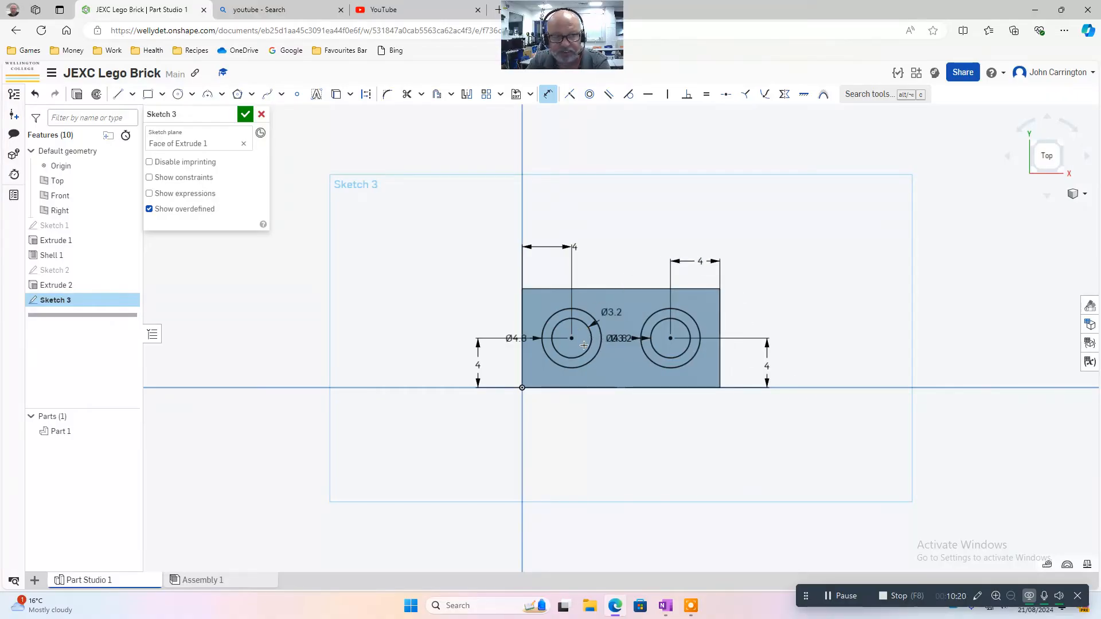
- Extrude the two ring regions 1.6 mm as an addition to the brick to form the hollow studs
{"action": "left_click", "coordinate": [79, 97]}
{"action": "left_click", "coordinate": [183, 147]}
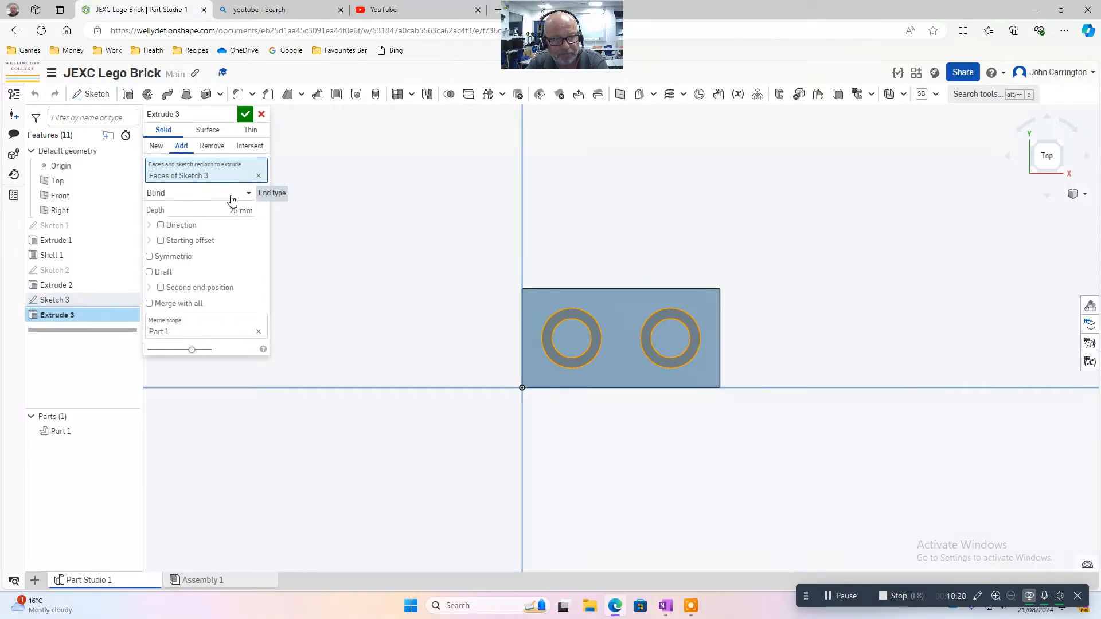
{"action": "left_click", "coordinate": [238, 210]}
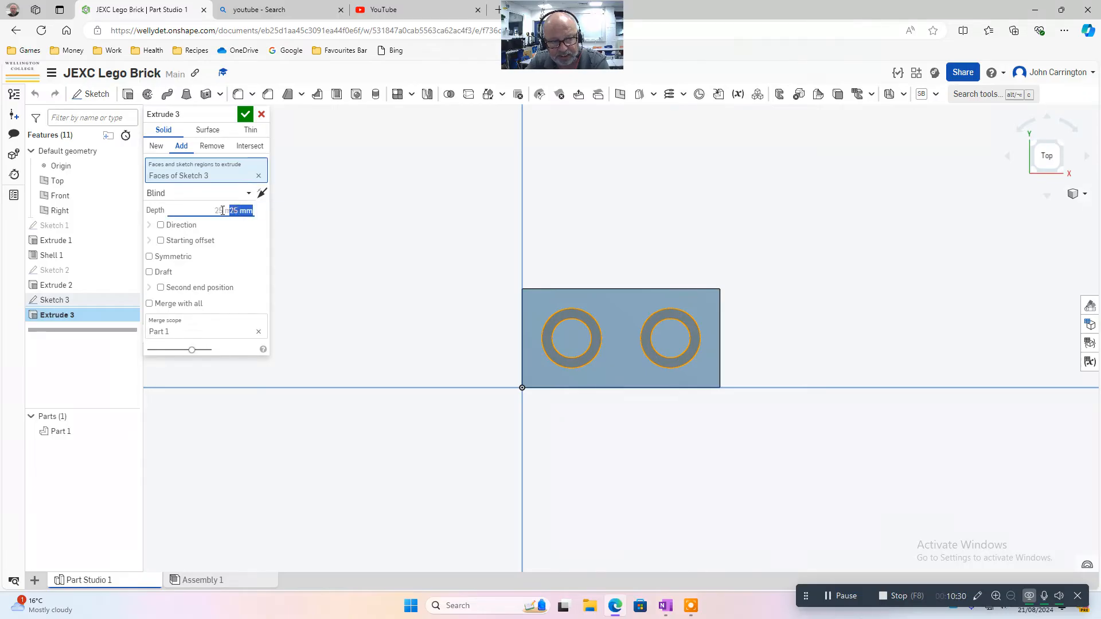
{"action": "type", "text": "1.6"}
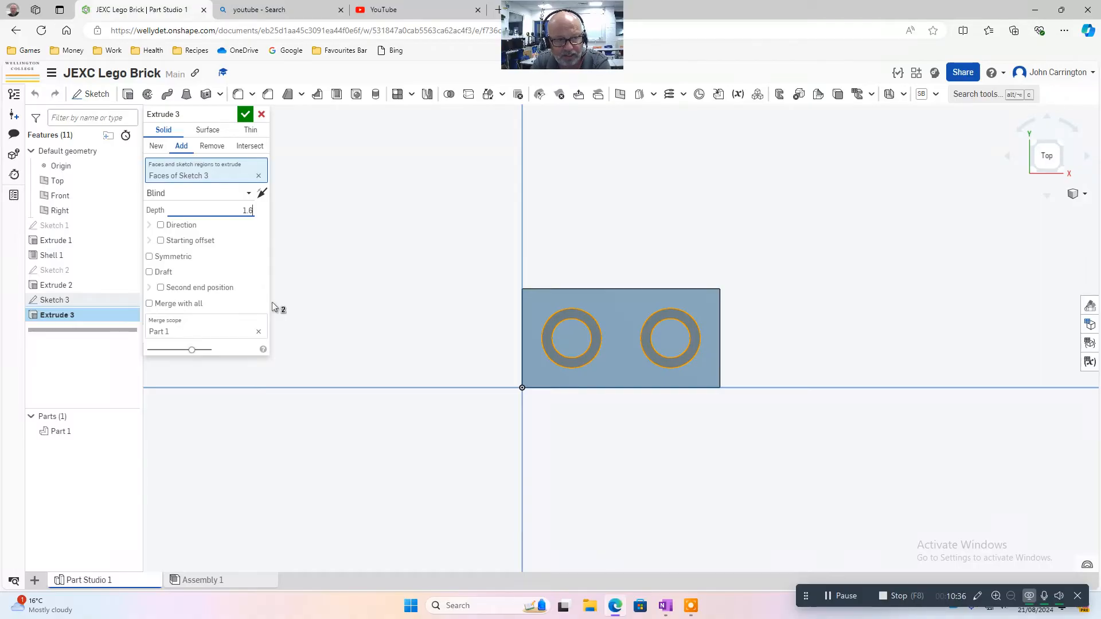
{"action": "key", "text": "Return"}
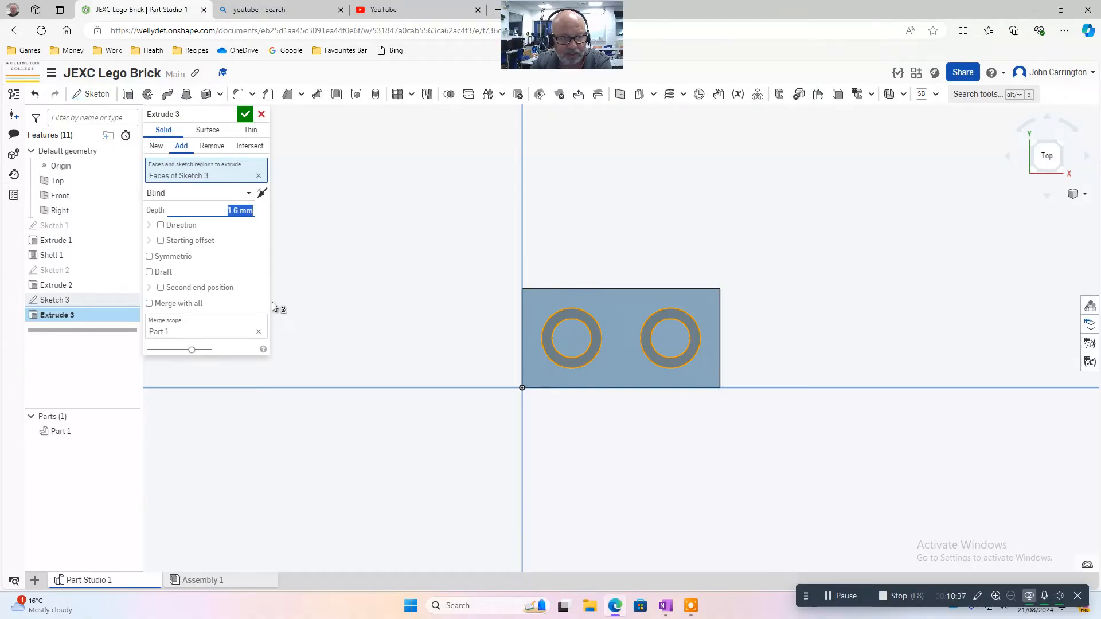
{"action": "left_click", "coordinate": [245, 115]}
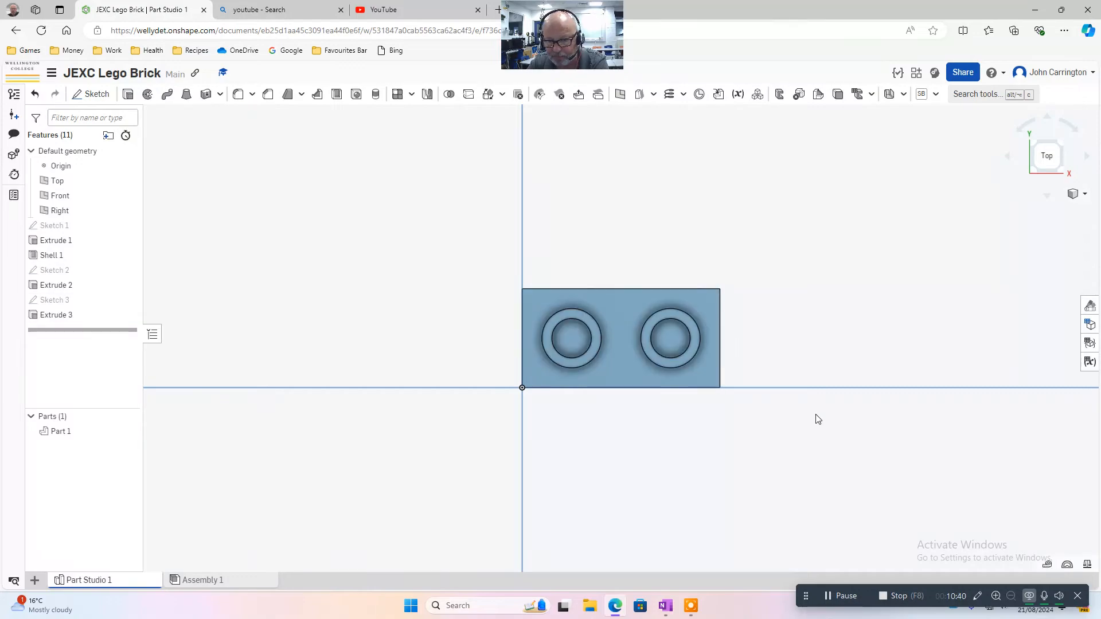
- Capture a screen snip of the whole brick in a close-up angled view showing the top, front and right faces
{"action": "right_click_drag", "start_coordinate": [759, 421], "coordinate": [732, 351]}
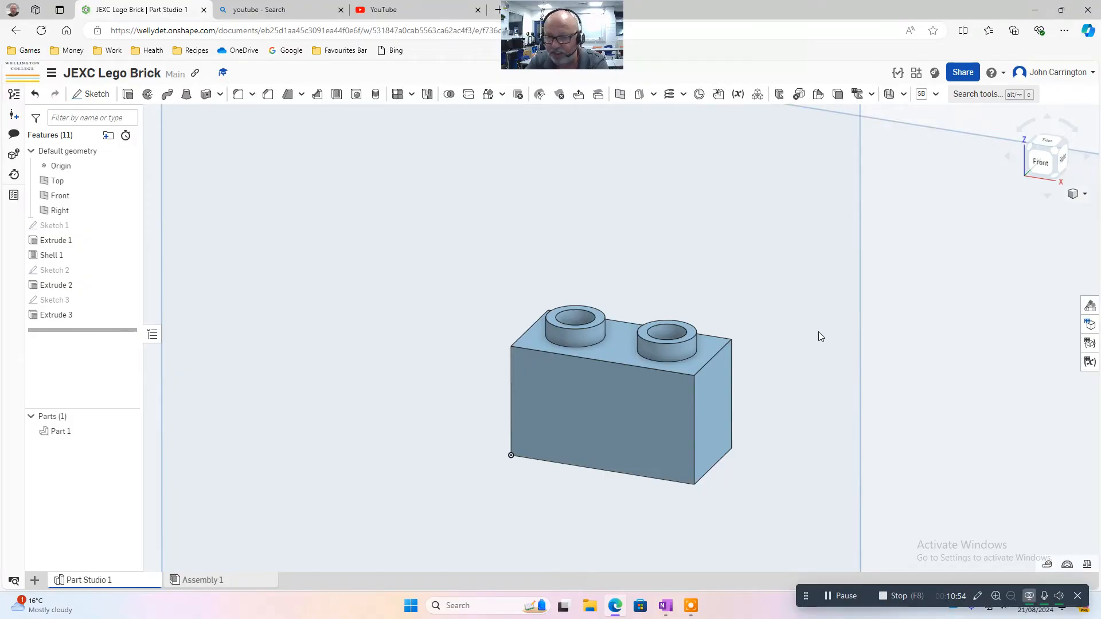
{"action": "left_click", "coordinate": [1056, 153]}
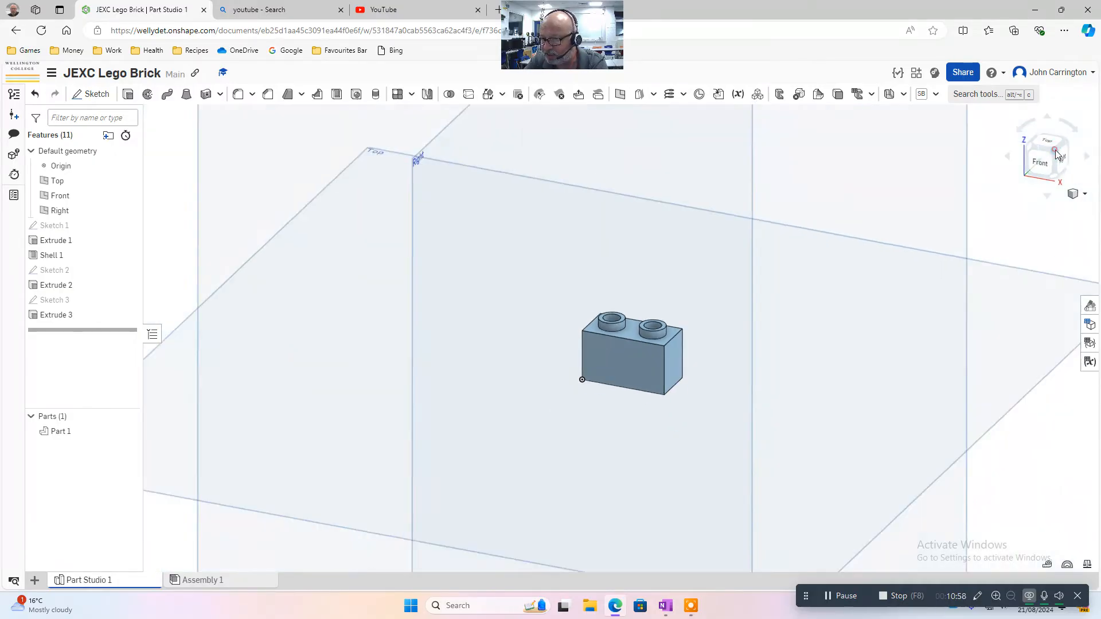
{"action": "scroll", "coordinate": [630, 315], "scroll_direction": "up", "scroll_amount": 10}
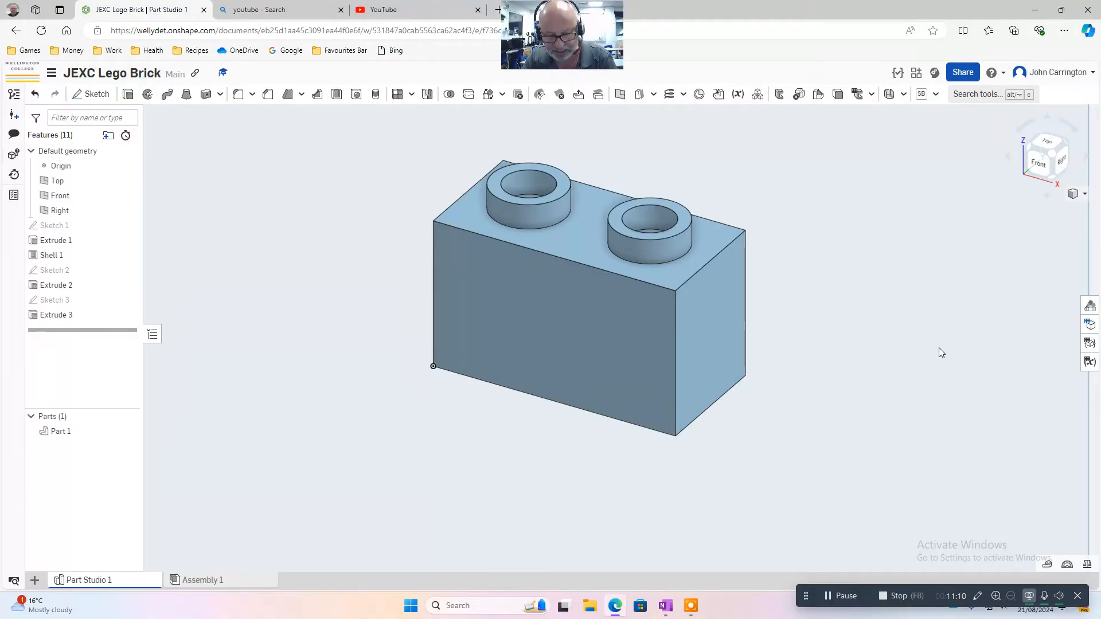
{"action": "key", "text": "super+shift+s"}
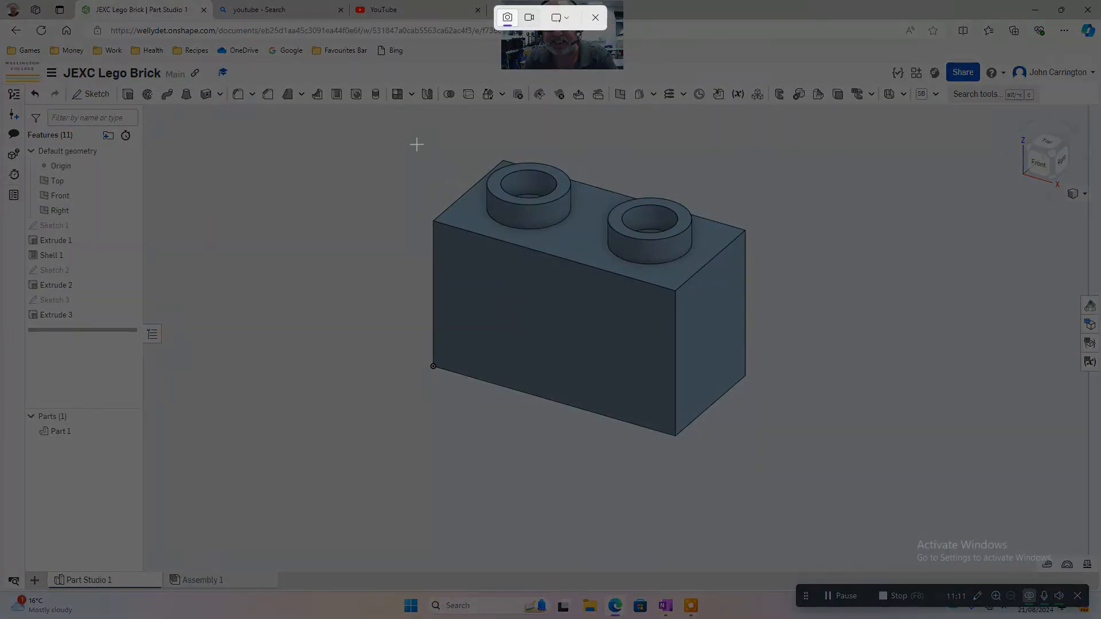
{"action": "left_click_drag", "start_coordinate": [400, 137], "coordinate": [779, 461]}
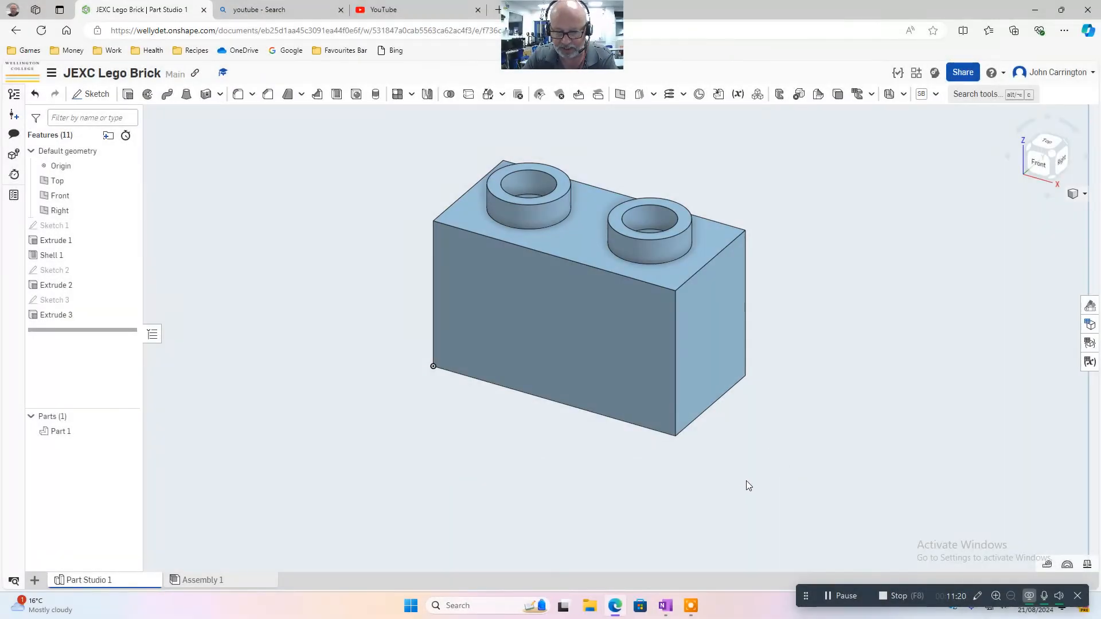
- Switch to the OneNote lesson page and paste the brick snip below the evidence box
{"action": "left_click", "coordinate": [665, 606]}
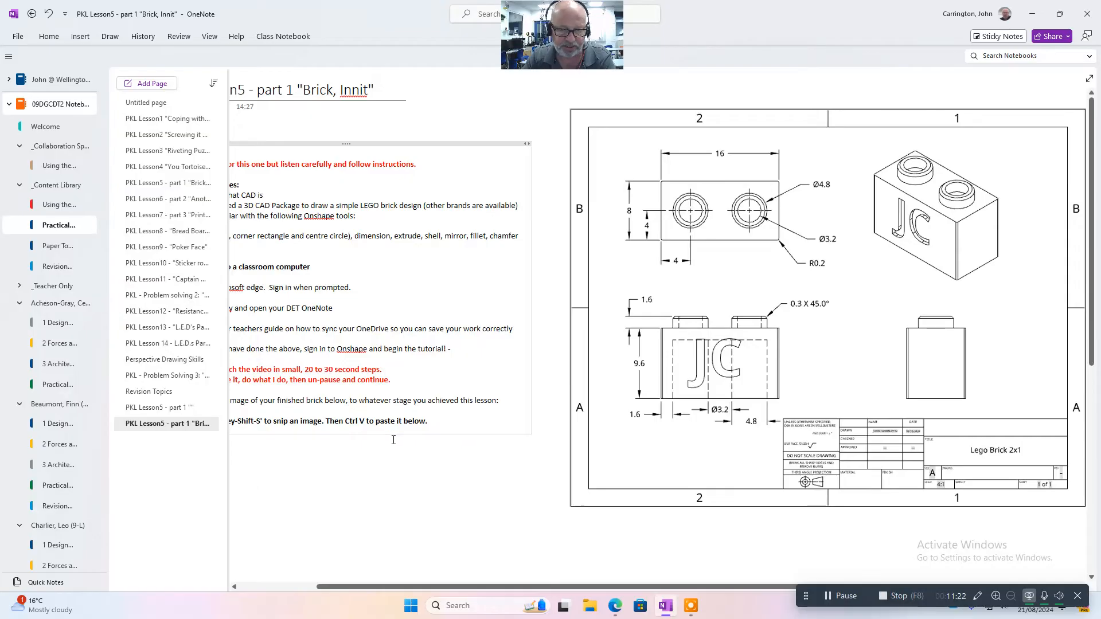
{"action": "scroll", "coordinate": [388, 426], "scroll_direction": "down", "scroll_amount": 3}
{"action": "scroll", "coordinate": [388, 426], "scroll_direction": "down", "scroll_amount": 5}
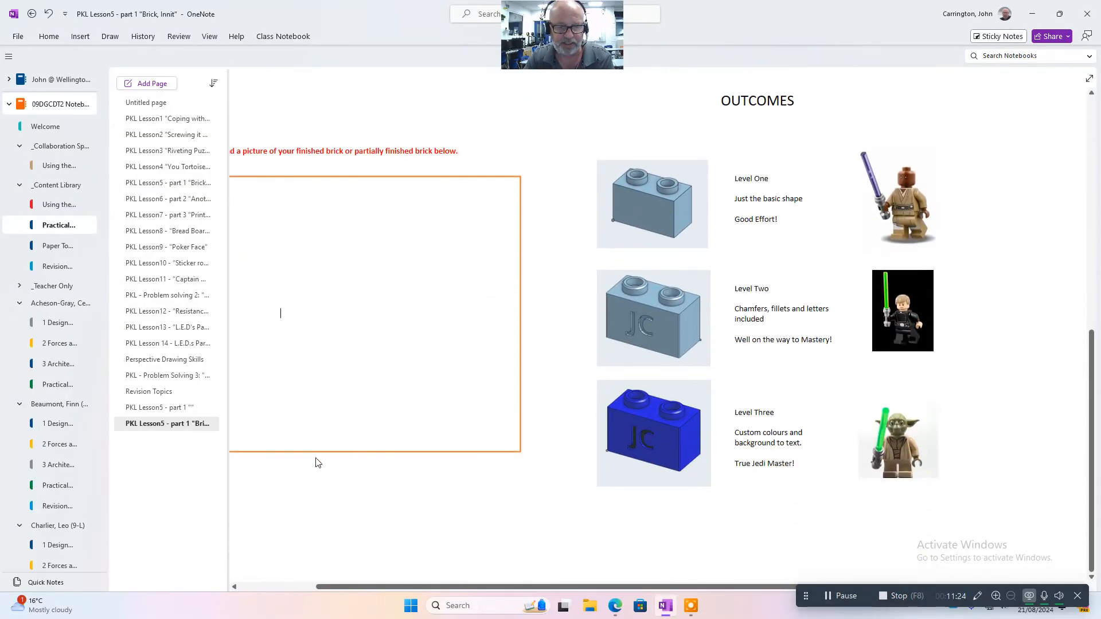
{"action": "left_click_drag", "start_coordinate": [415, 588], "coordinate": [339, 588]}
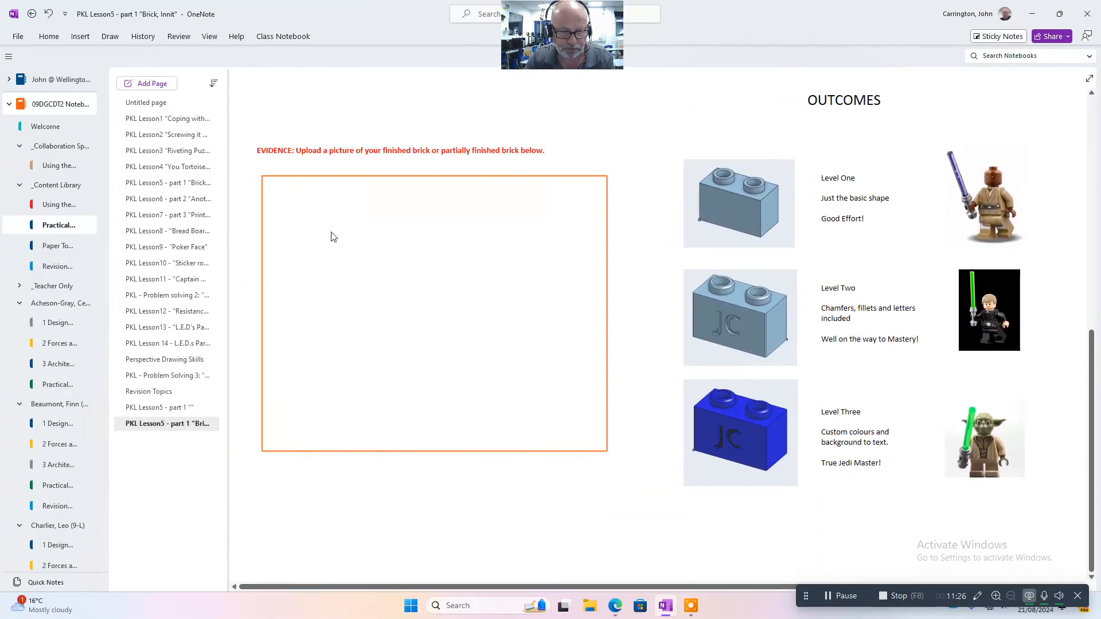
{"action": "left_click", "coordinate": [266, 515]}
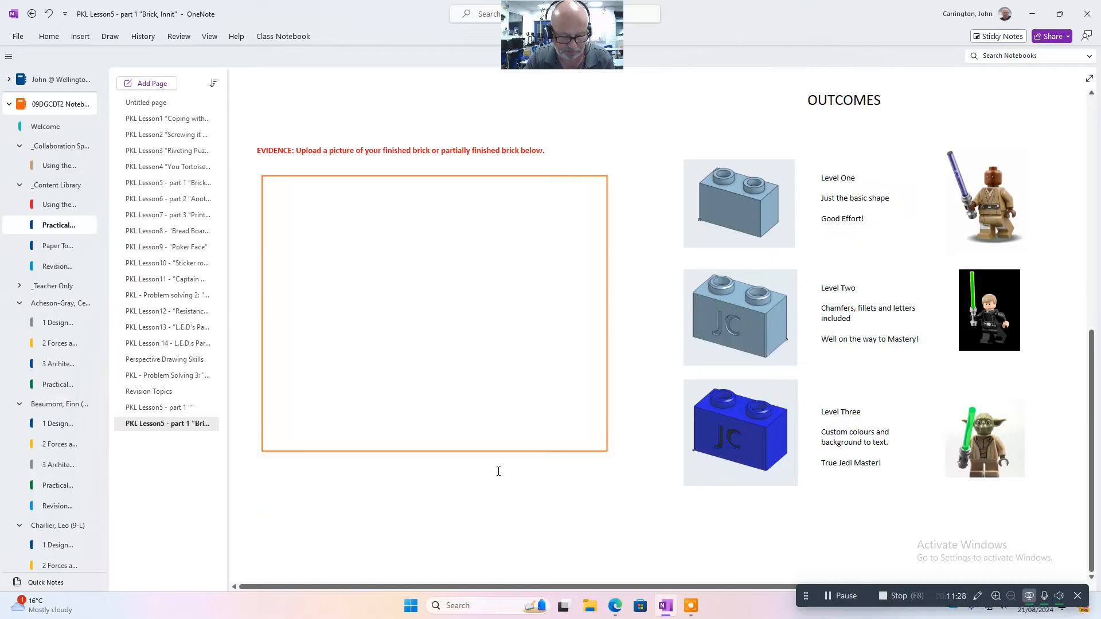
{"action": "key", "text": "ctrl+v"}
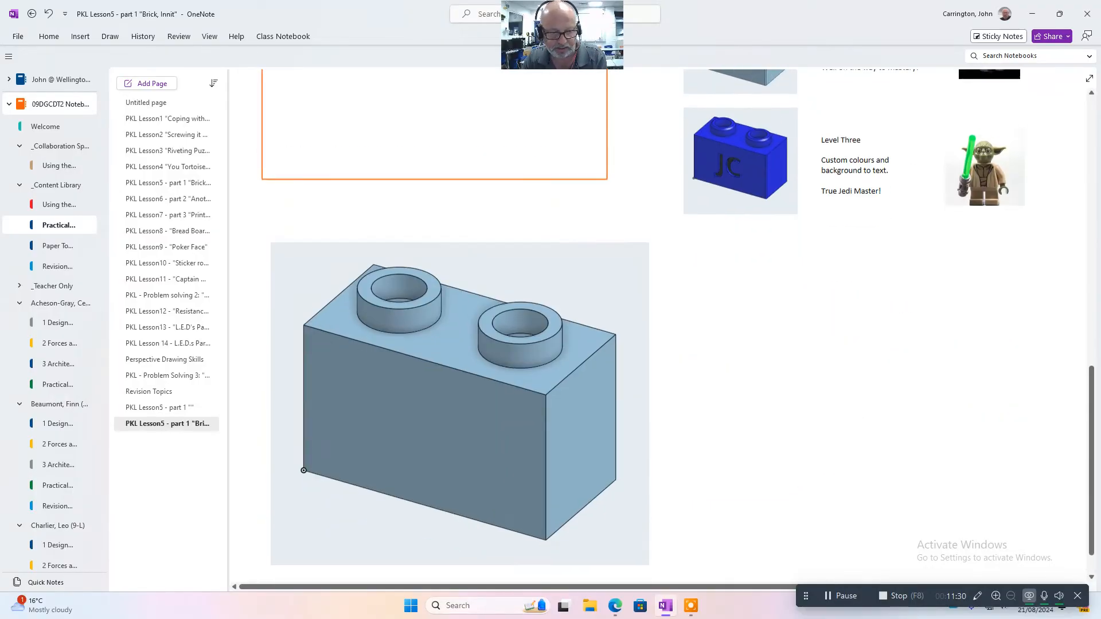
- Shrink the pasted brick image to about a third of its size and move it into the orange evidence box
{"action": "left_click", "coordinate": [522, 298]}
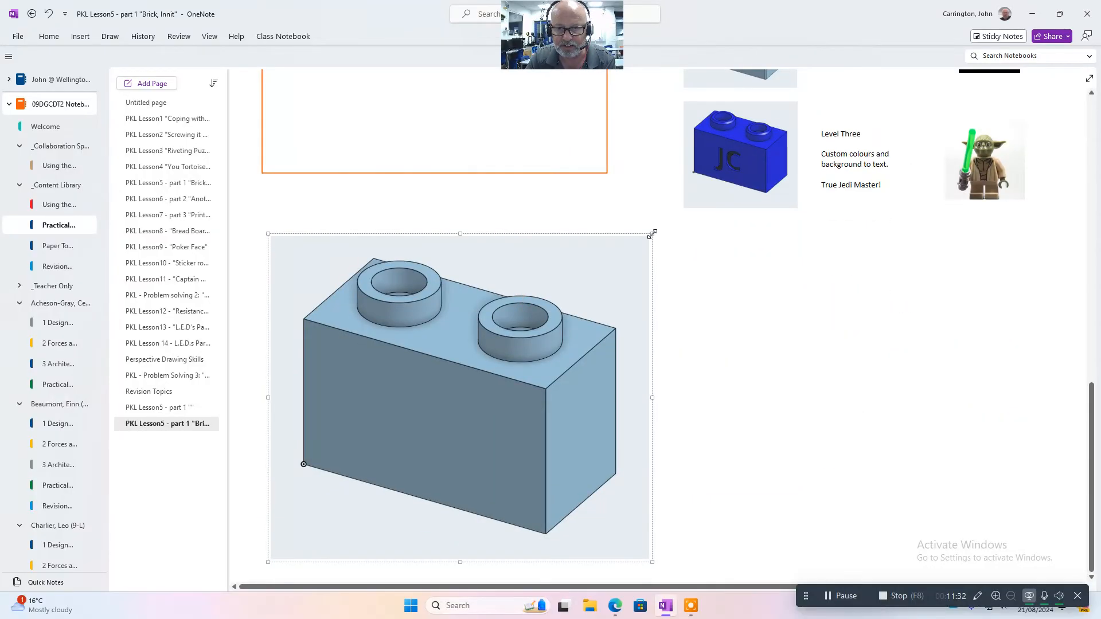
{"action": "left_click_drag", "start_coordinate": [652, 237], "coordinate": [395, 450]}
{"action": "left_click_drag", "start_coordinate": [331, 492], "coordinate": [414, 148]}
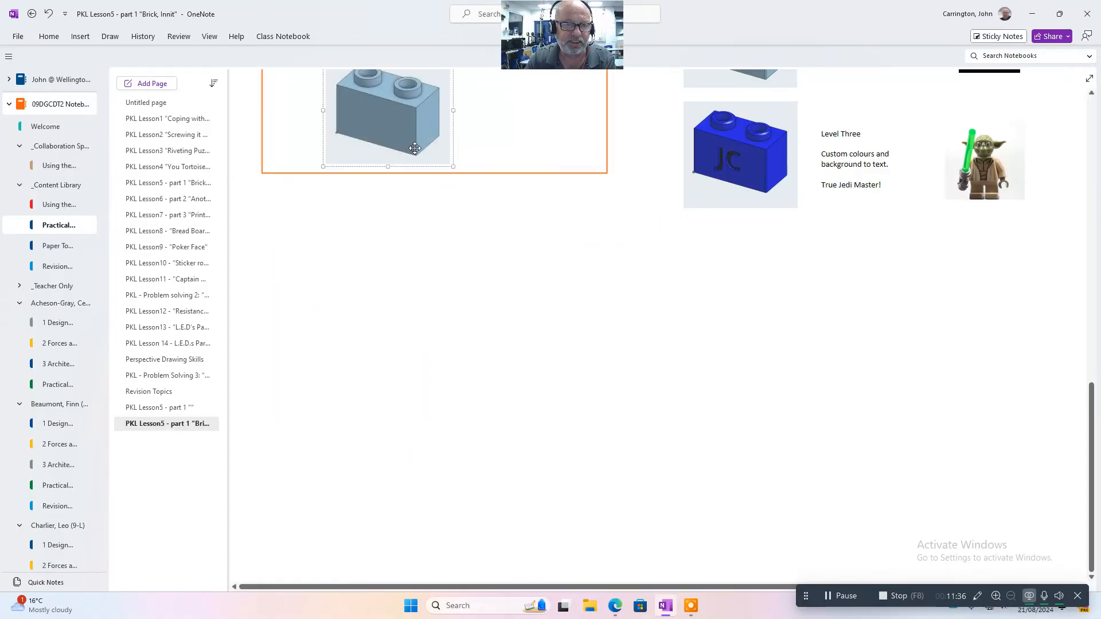
- Move the brick image to the upper-left area of the orange evidence box and deselect it
{"action": "scroll", "coordinate": [414, 148], "scroll_direction": "up", "scroll_amount": 4}
{"action": "left_click_drag", "start_coordinate": [398, 372], "coordinate": [359, 217]}
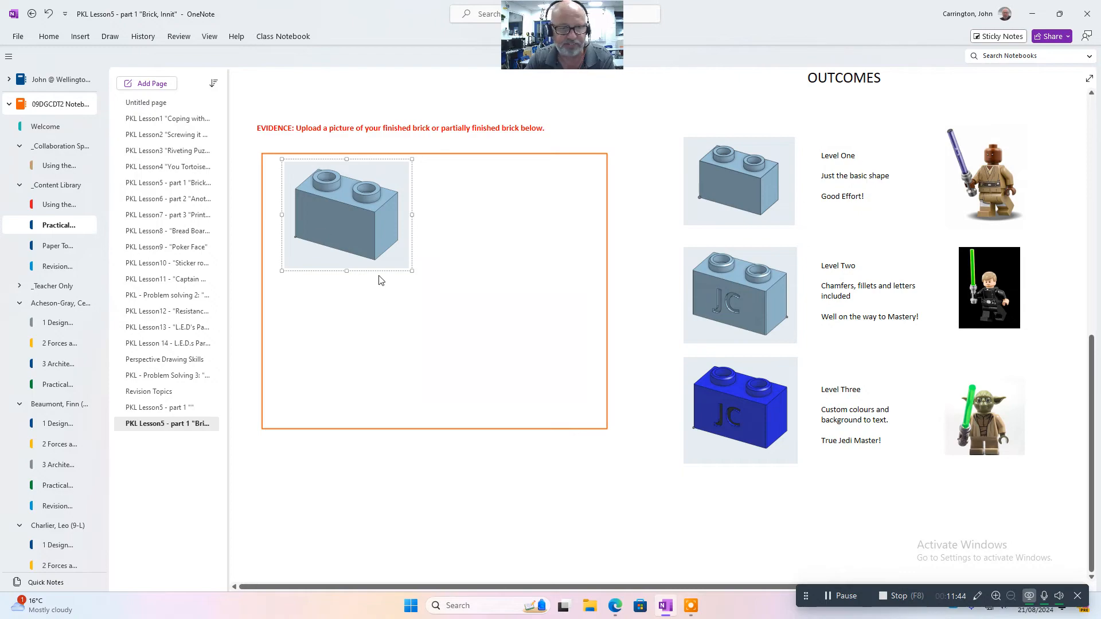
{"action": "left_click", "coordinate": [422, 325]}
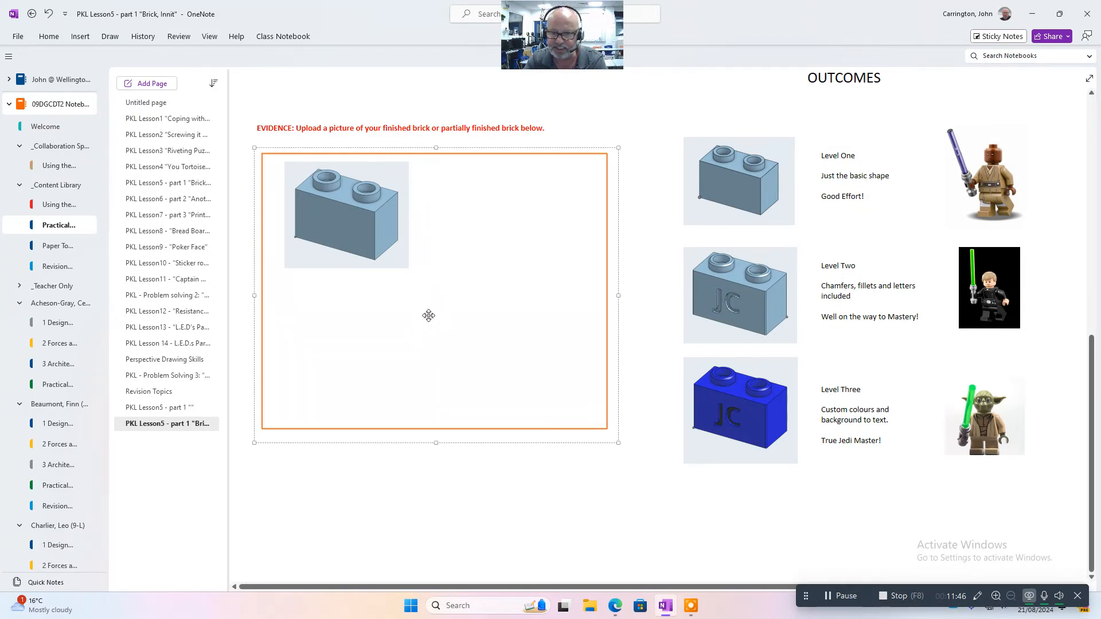
{"action": "left_click", "coordinate": [453, 483]}
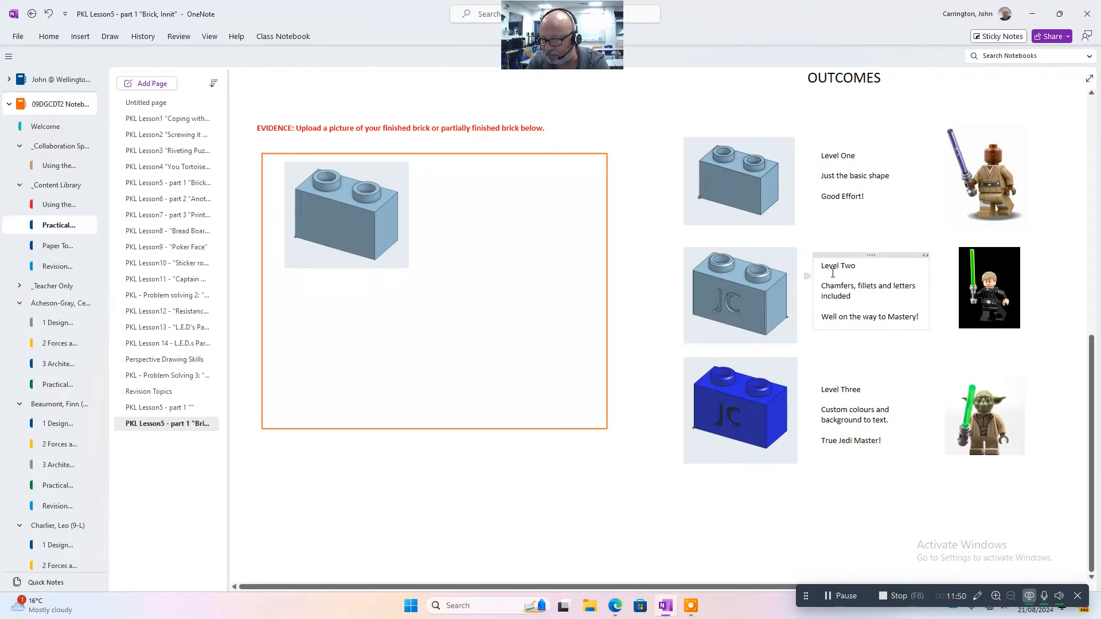
- Switch to the Onshape part studio and chamfer the outer top edges of both studs by 0.3 mm with equal distance
{"action": "left_click", "coordinate": [614, 606]}
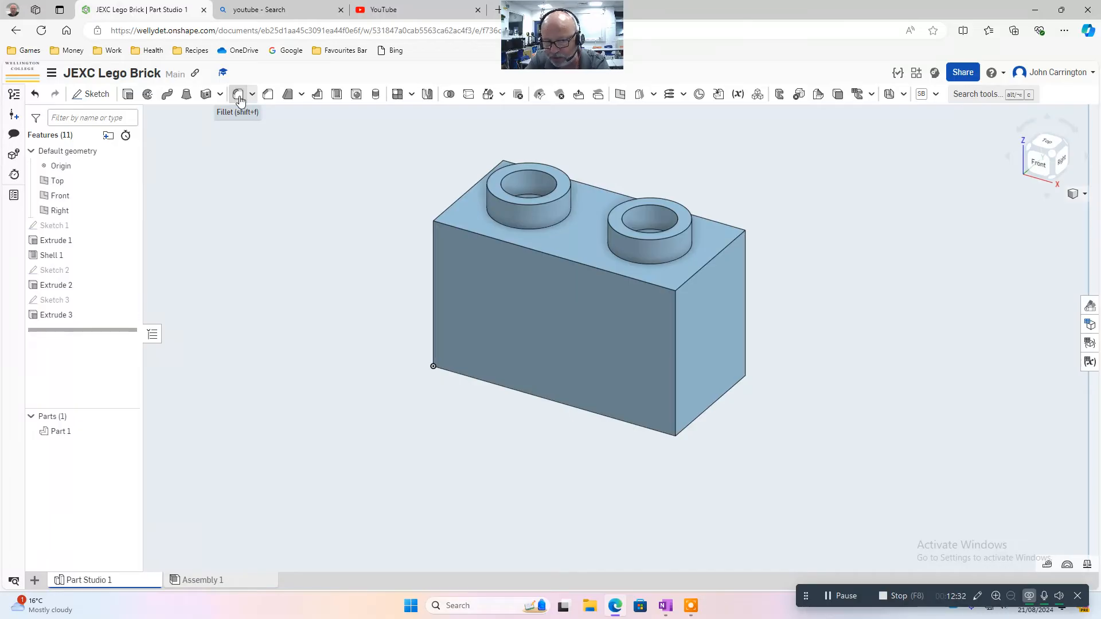
{"action": "left_click", "coordinate": [268, 96]}
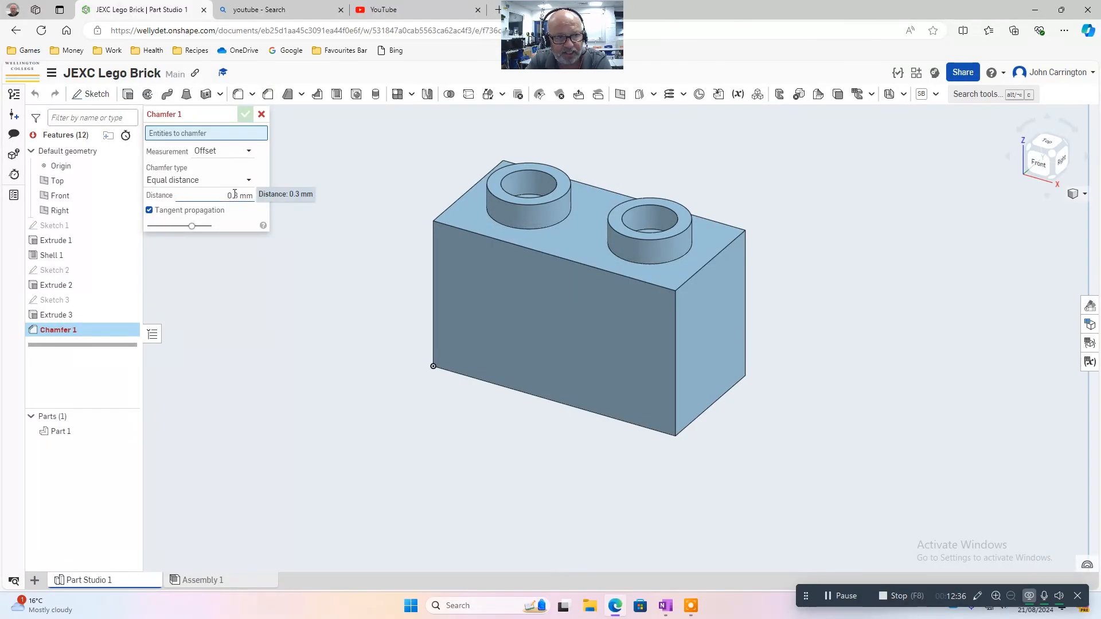
{"action": "left_click", "coordinate": [238, 195]}
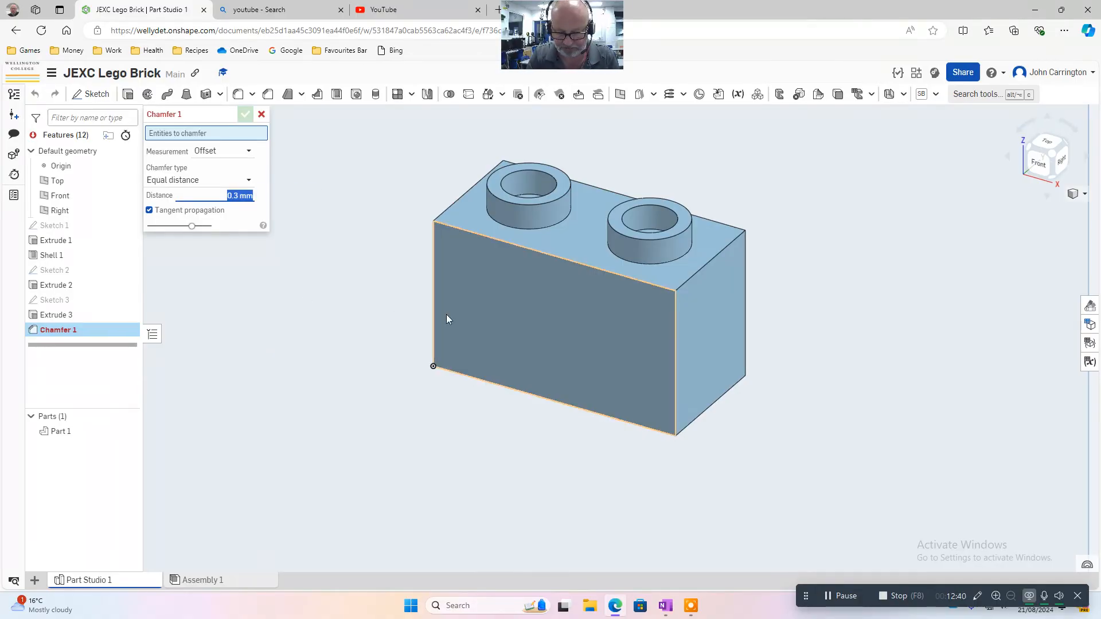
{"action": "type", "text": "0.3"}
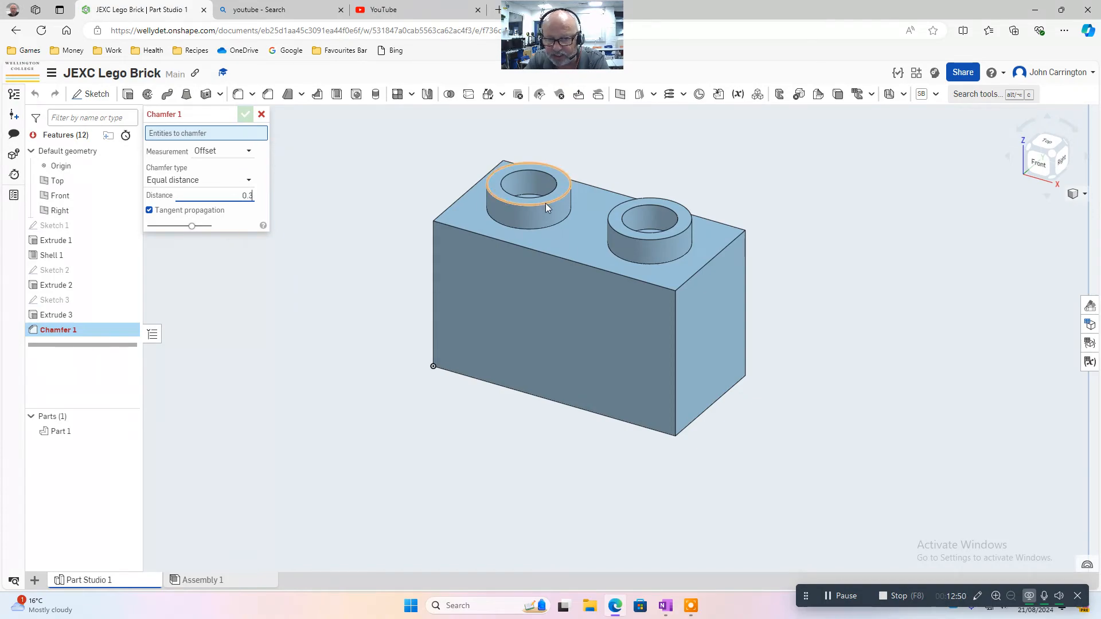
{"action": "scroll", "coordinate": [541, 203], "scroll_direction": "up", "scroll_amount": 8}
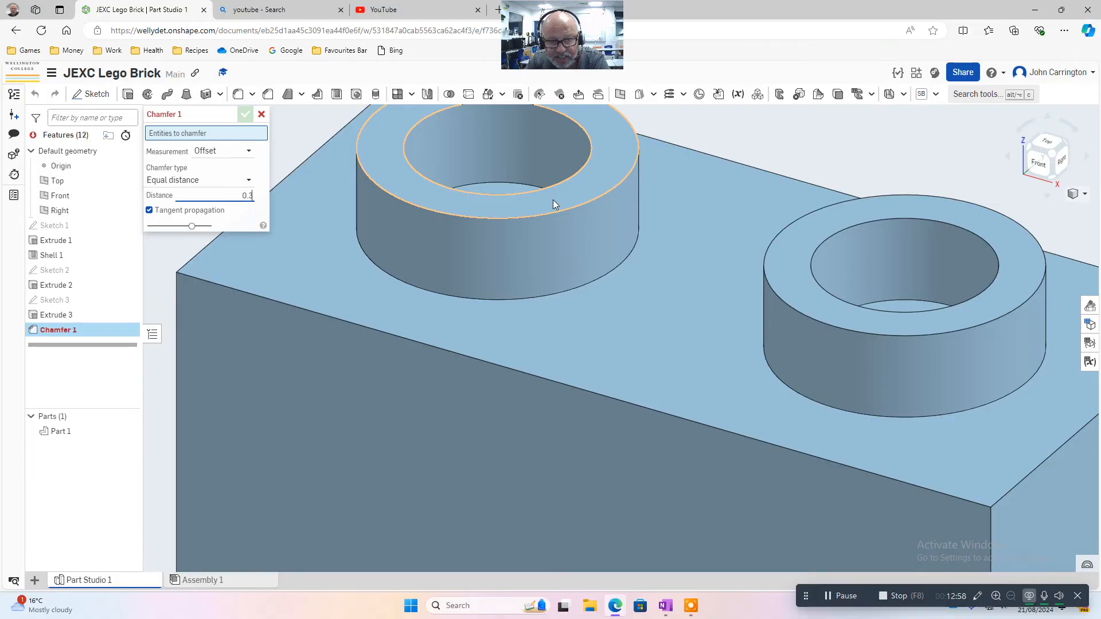
{"action": "left_click", "coordinate": [553, 200]}
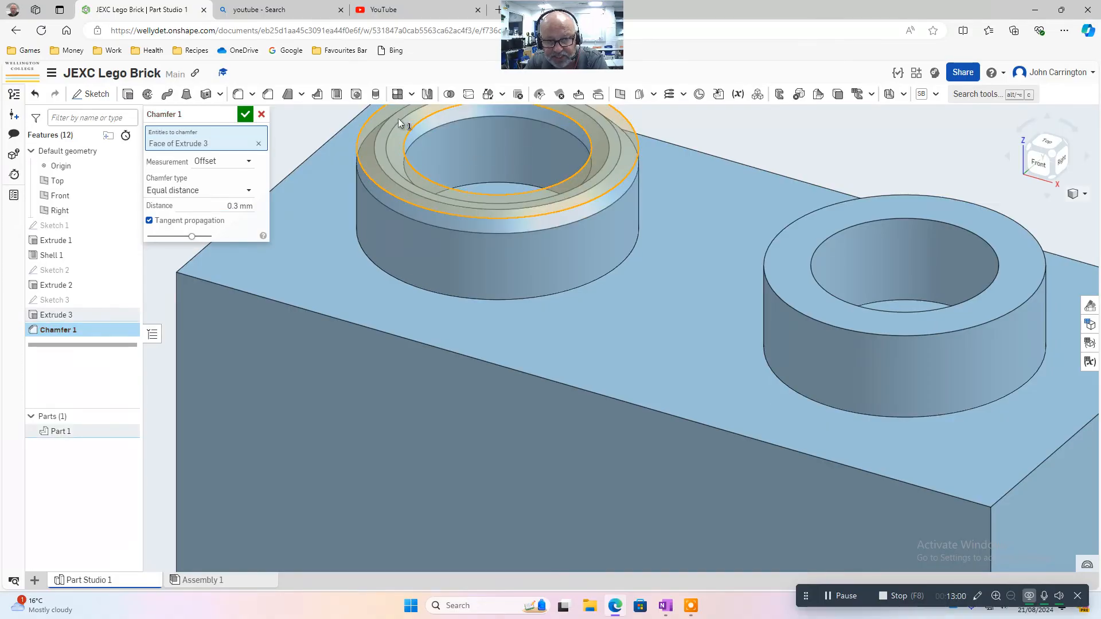
{"action": "left_click", "coordinate": [36, 95]}
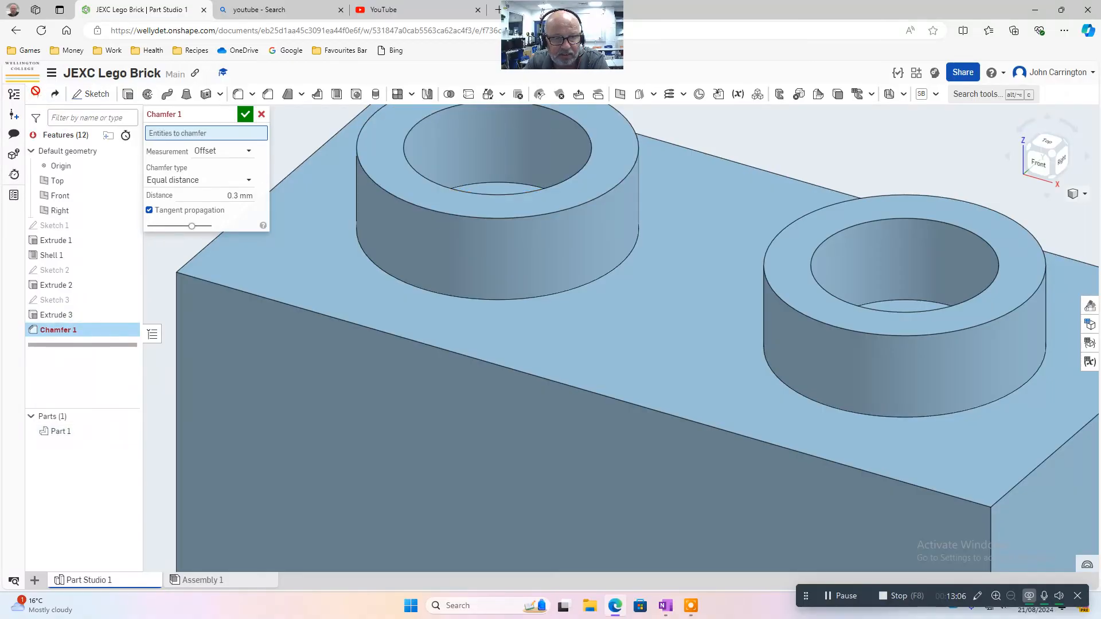
{"action": "left_click", "coordinate": [529, 217]}
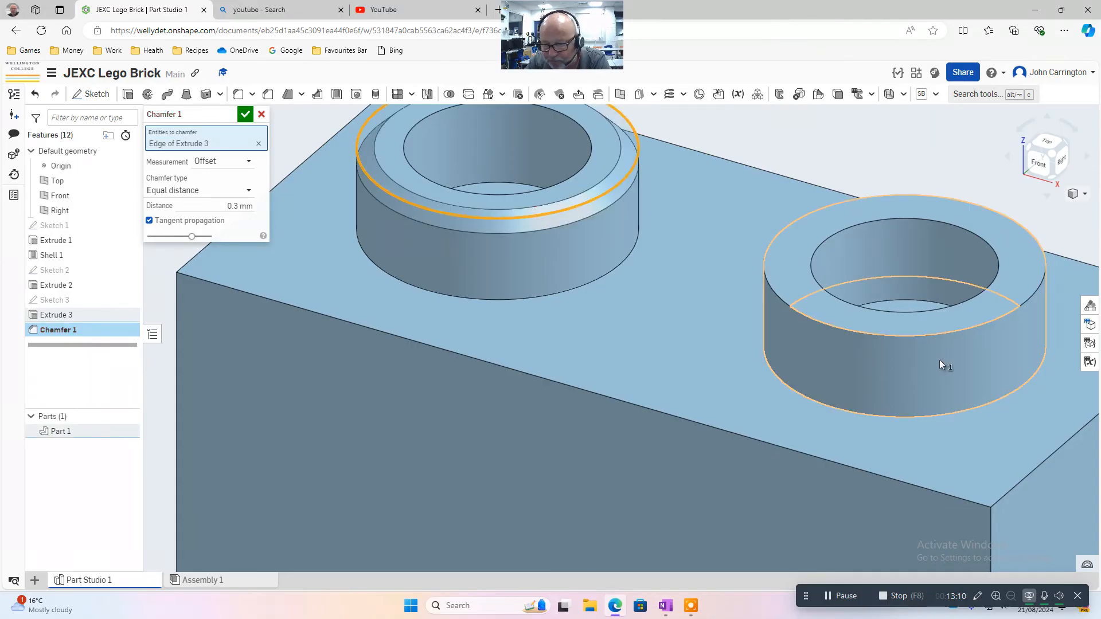
{"action": "left_click", "coordinate": [932, 333]}
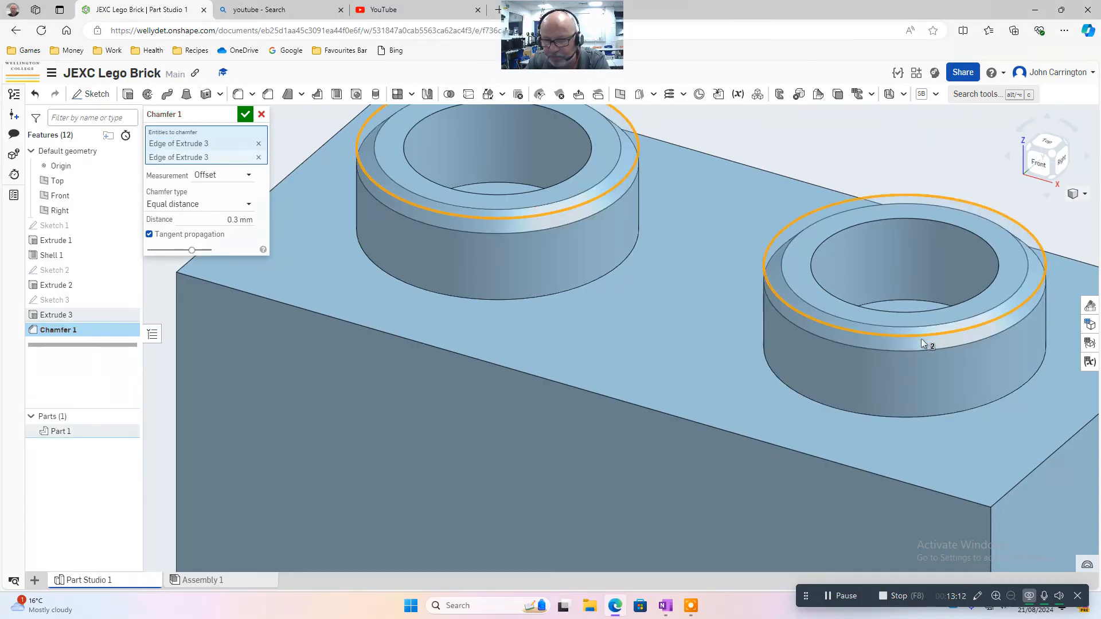
{"action": "left_click", "coordinate": [245, 115]}
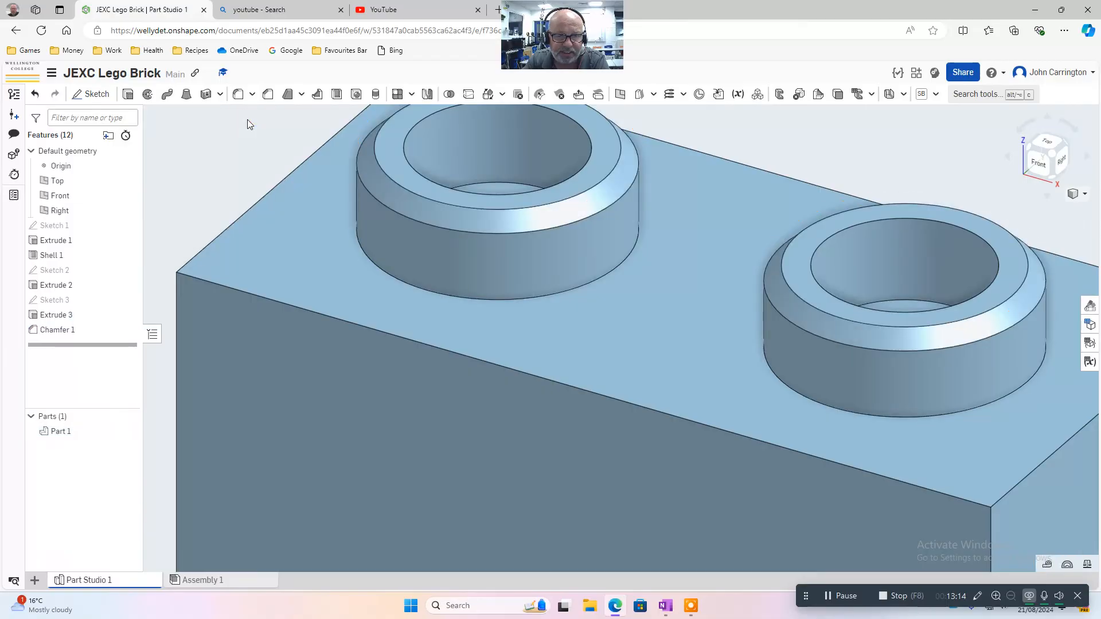
- Fillet the four vertical corner edges of the brick with a 0.2 mm radius
{"action": "scroll", "coordinate": [415, 403], "scroll_direction": "up", "scroll_amount": 2}
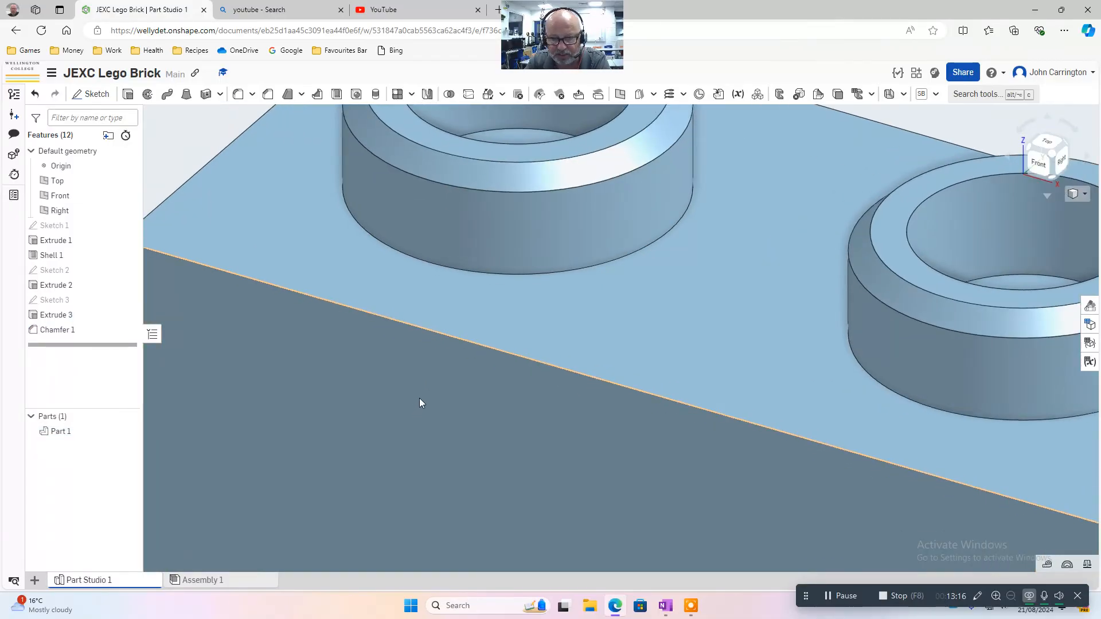
{"action": "scroll", "coordinate": [425, 395], "scroll_direction": "down", "scroll_amount": 4}
{"action": "scroll", "coordinate": [429, 392], "scroll_direction": "down", "scroll_amount": 5}
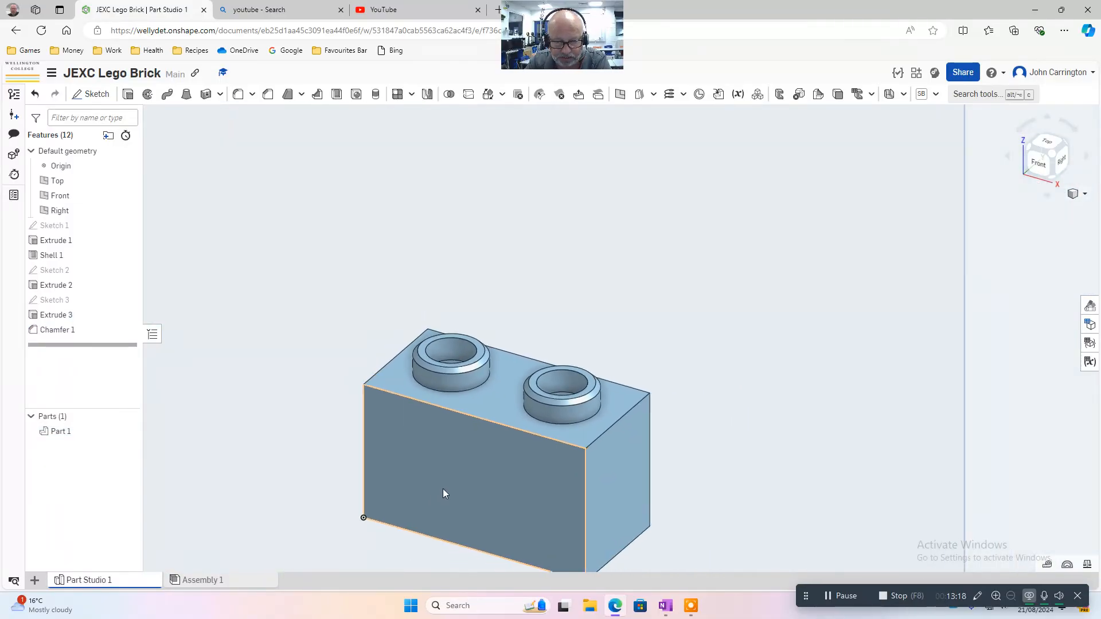
{"action": "scroll", "coordinate": [440, 514], "scroll_direction": "up", "scroll_amount": 2}
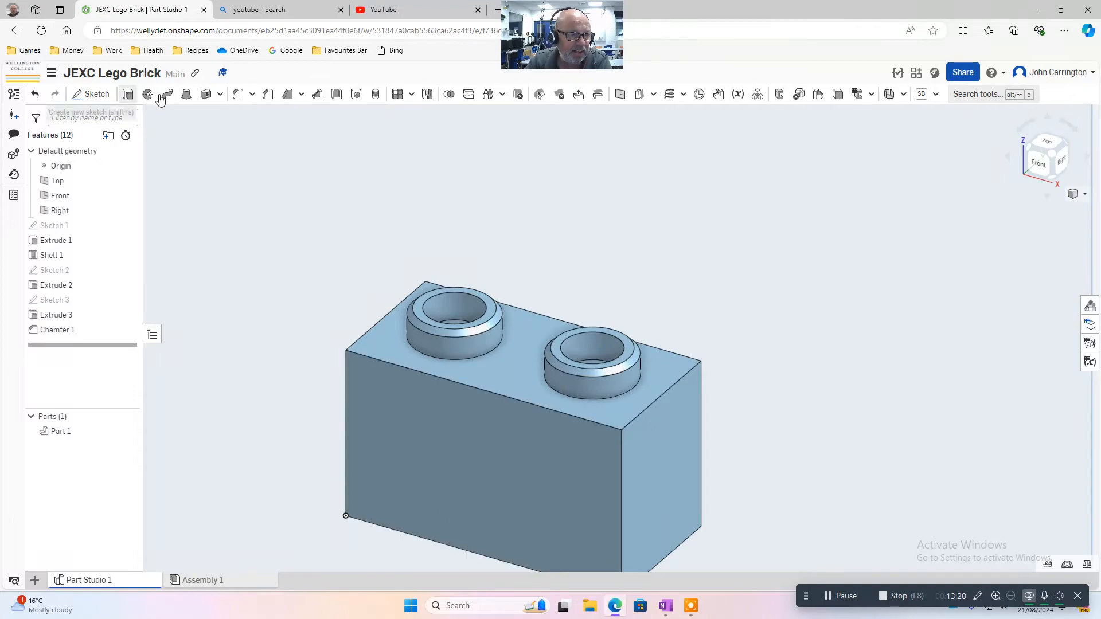
{"action": "left_click", "coordinate": [240, 94]}
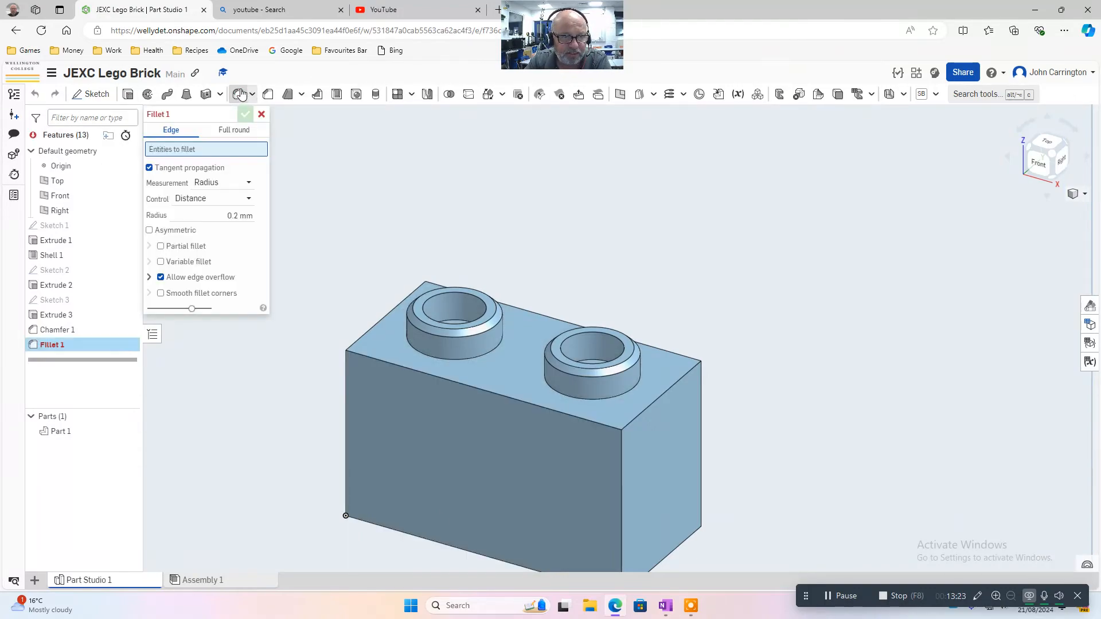
{"action": "left_click", "coordinate": [239, 215]}
{"action": "type", "text": "0.2"}
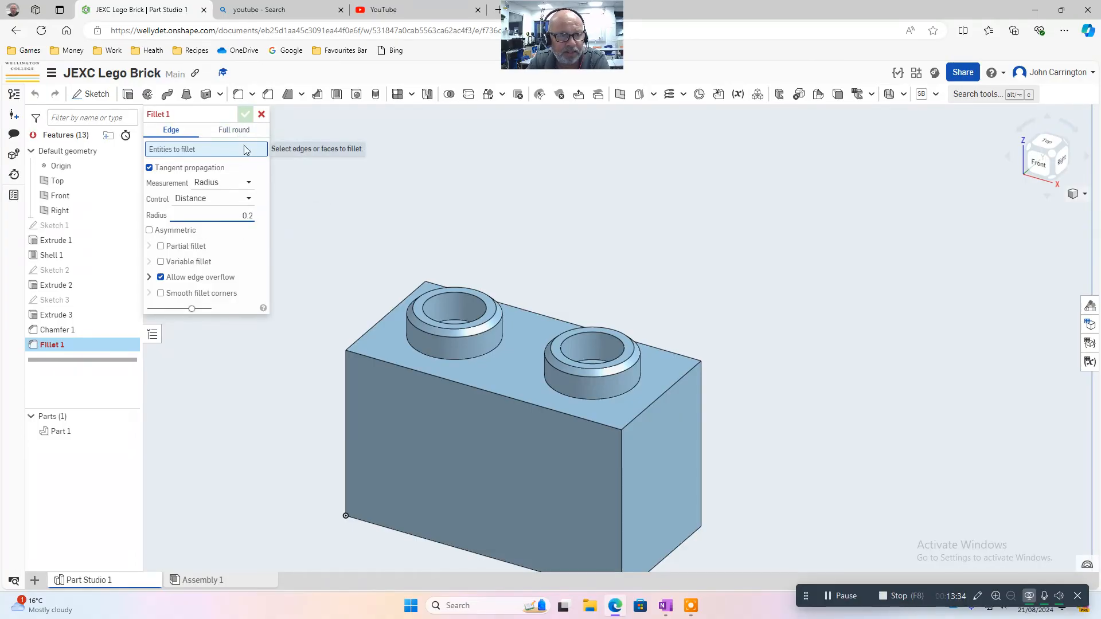
{"action": "left_click", "coordinate": [345, 374]}
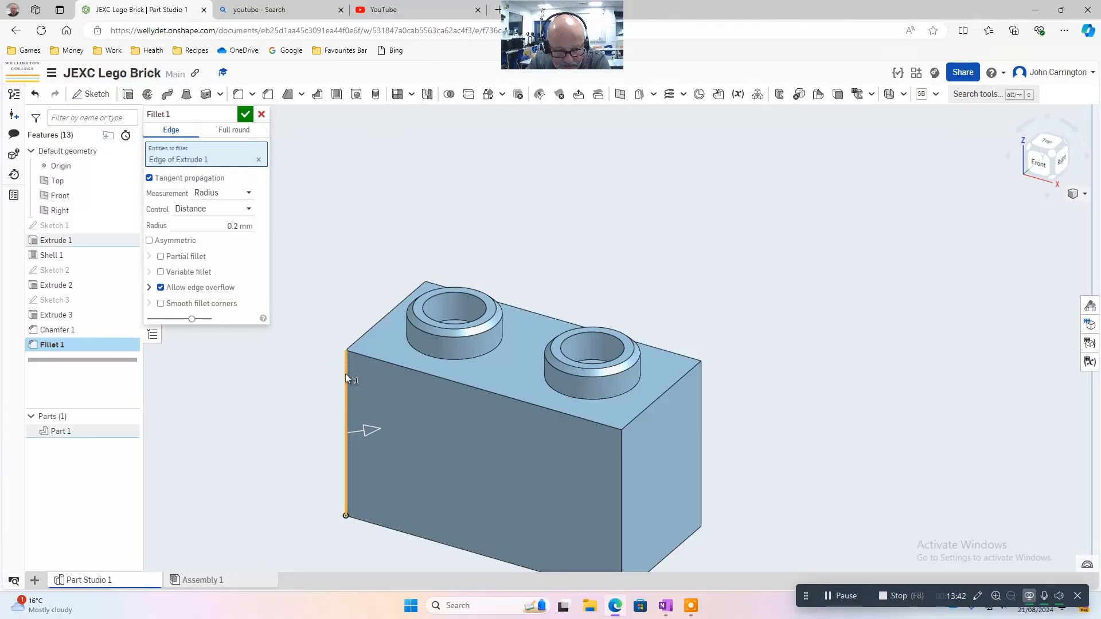
{"action": "left_click", "coordinate": [621, 467]}
{"action": "left_click", "coordinate": [701, 422]}
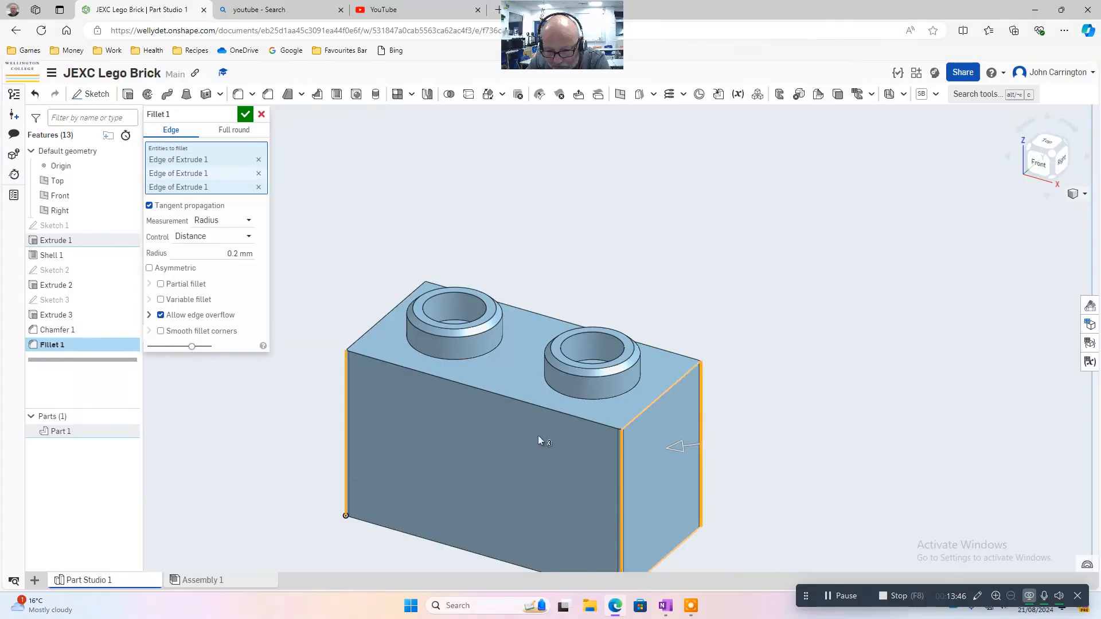
{"action": "right_click_drag", "start_coordinate": [426, 431], "coordinate": [332, 278]}
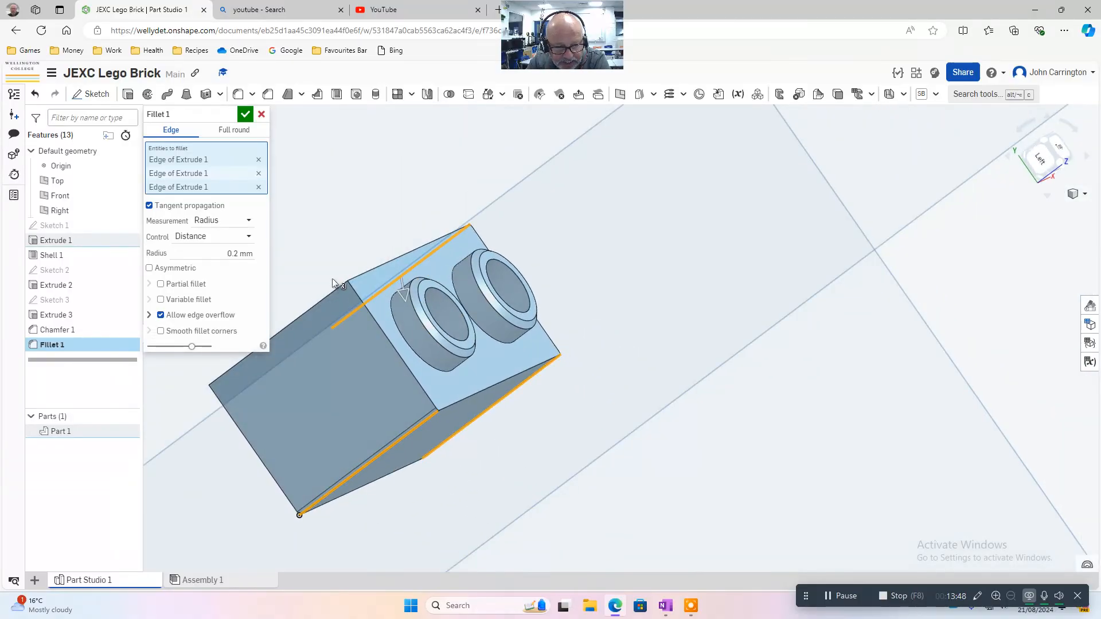
{"action": "left_click", "coordinate": [331, 293]}
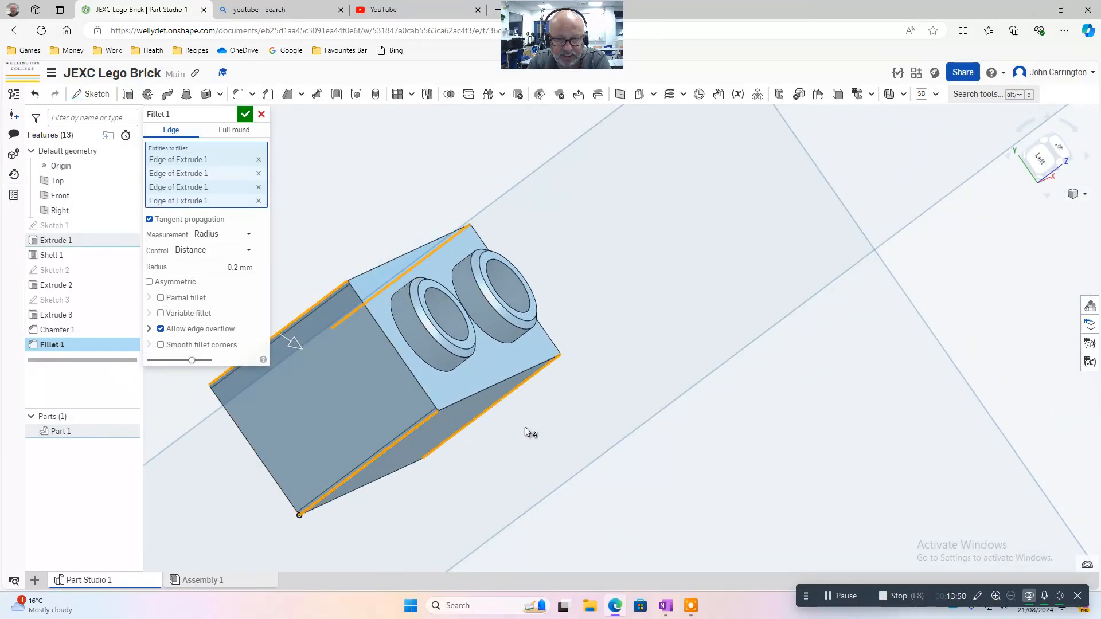
{"action": "left_click", "coordinate": [245, 114]}
- Start a new sketch on the long front face of the filleted brick
{"action": "right_click_drag", "start_coordinate": [572, 425], "coordinate": [478, 404]}
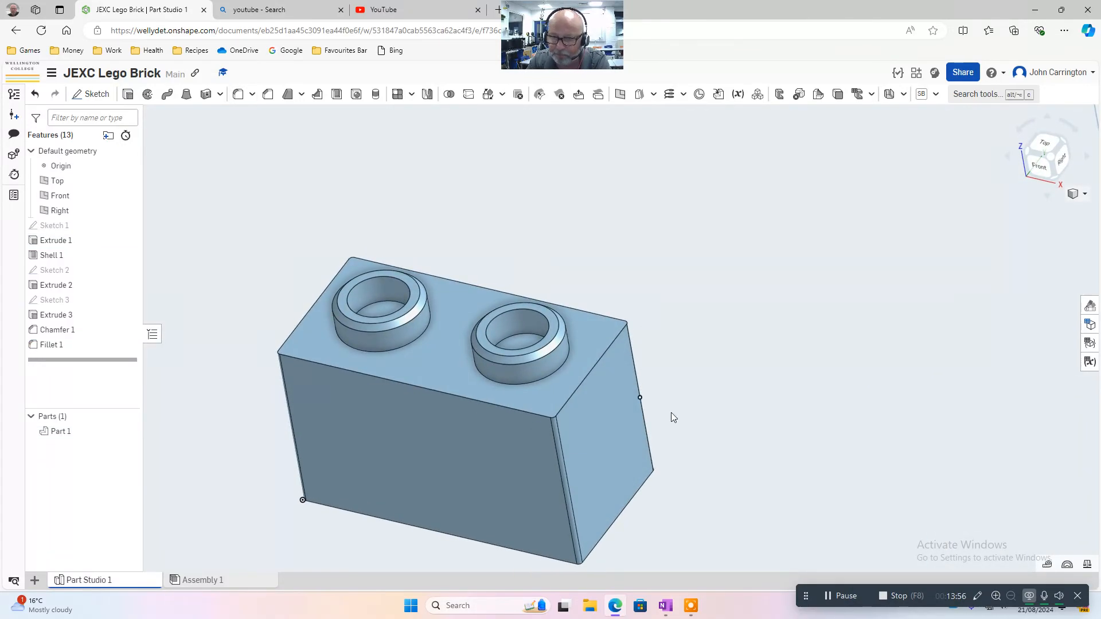
{"action": "left_click", "coordinate": [1051, 156]}
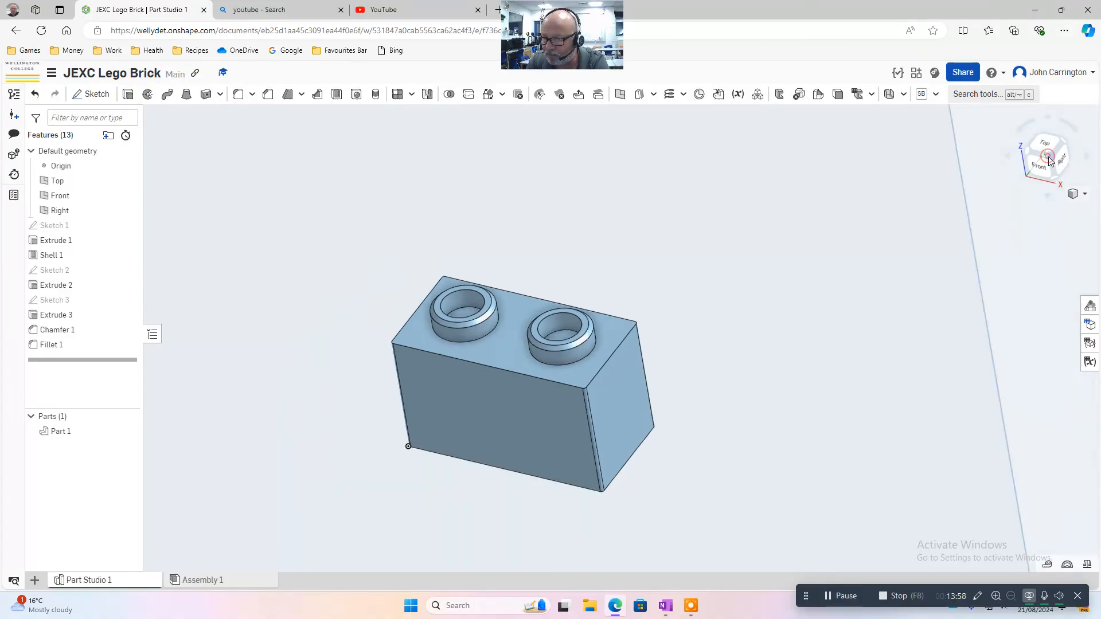
{"action": "scroll", "coordinate": [686, 332], "scroll_direction": "up", "scroll_amount": 5}
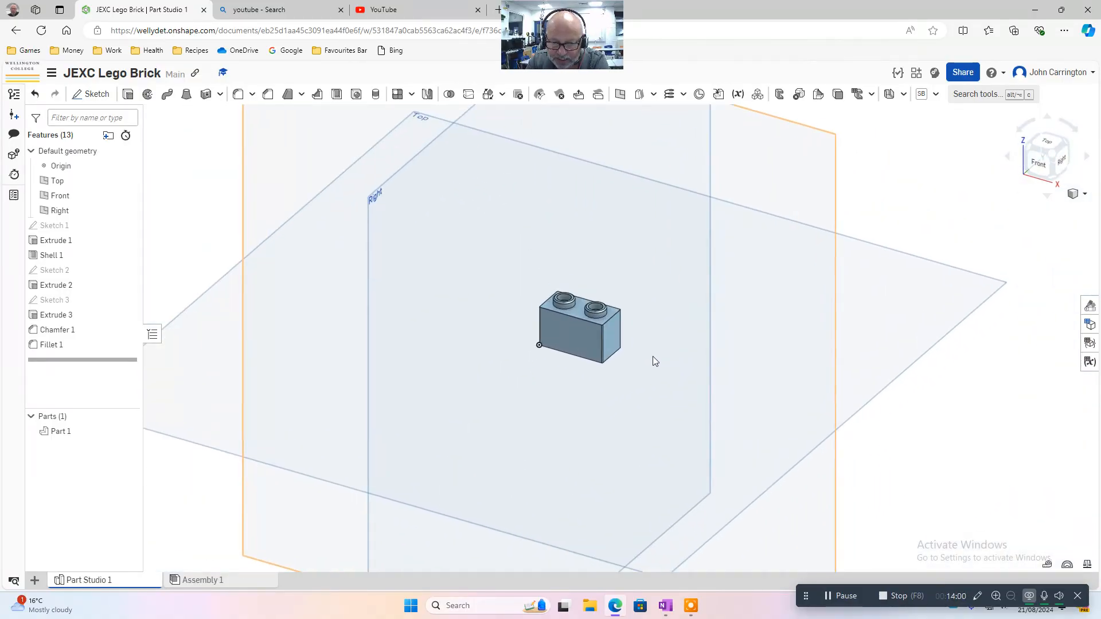
{"action": "scroll", "coordinate": [616, 325], "scroll_direction": "up", "scroll_amount": 4}
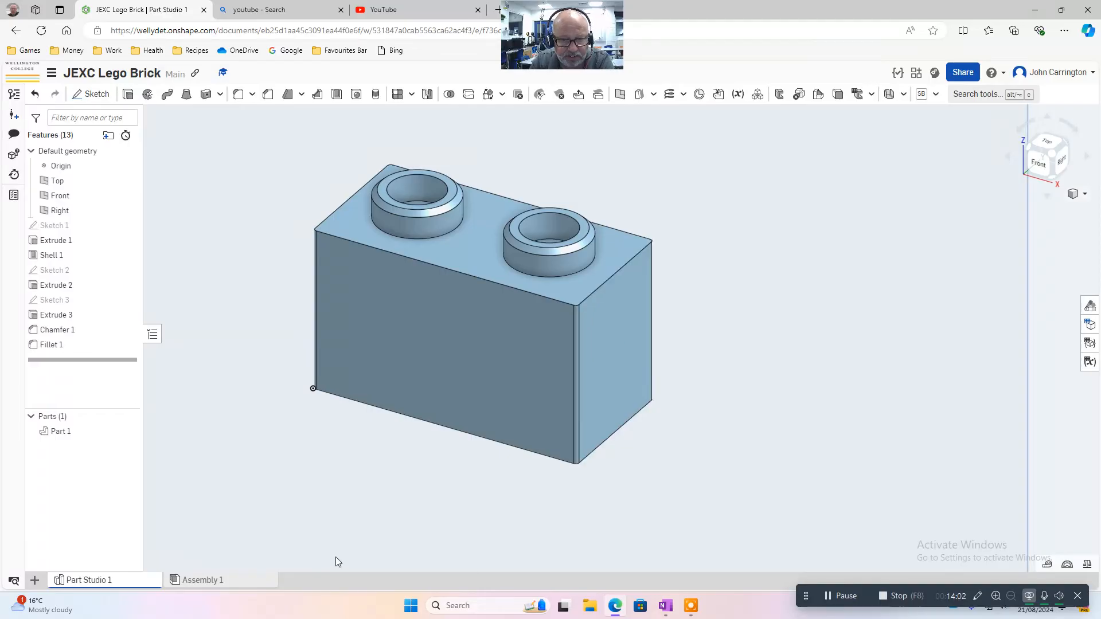
{"action": "right_click", "coordinate": [470, 328]}
{"action": "left_click", "coordinate": [511, 120]}
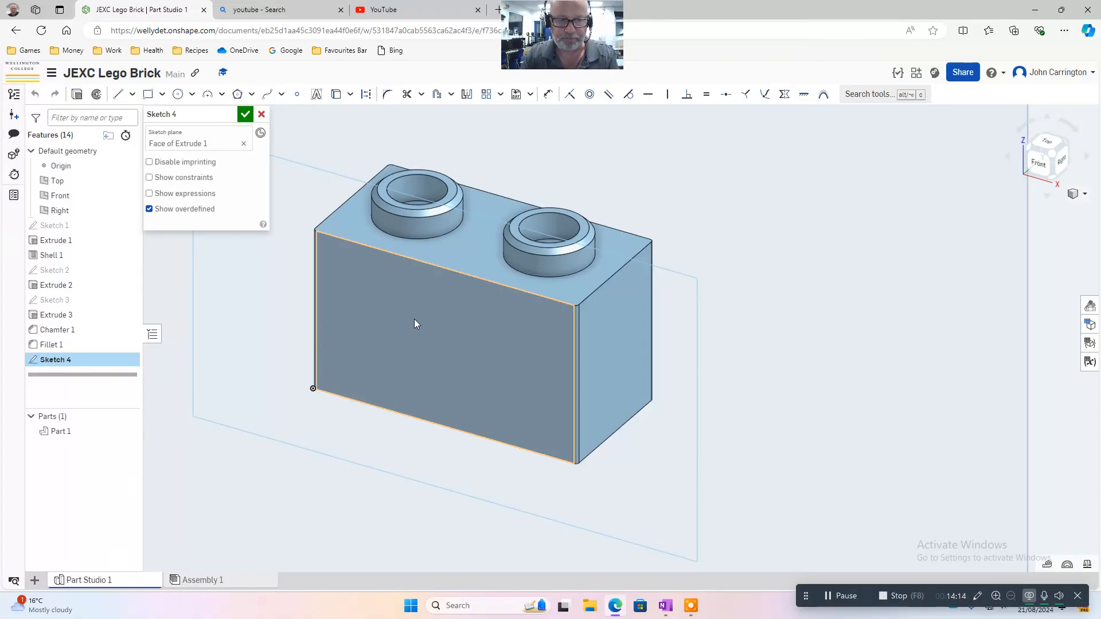
{"action": "key", "text": "n"}
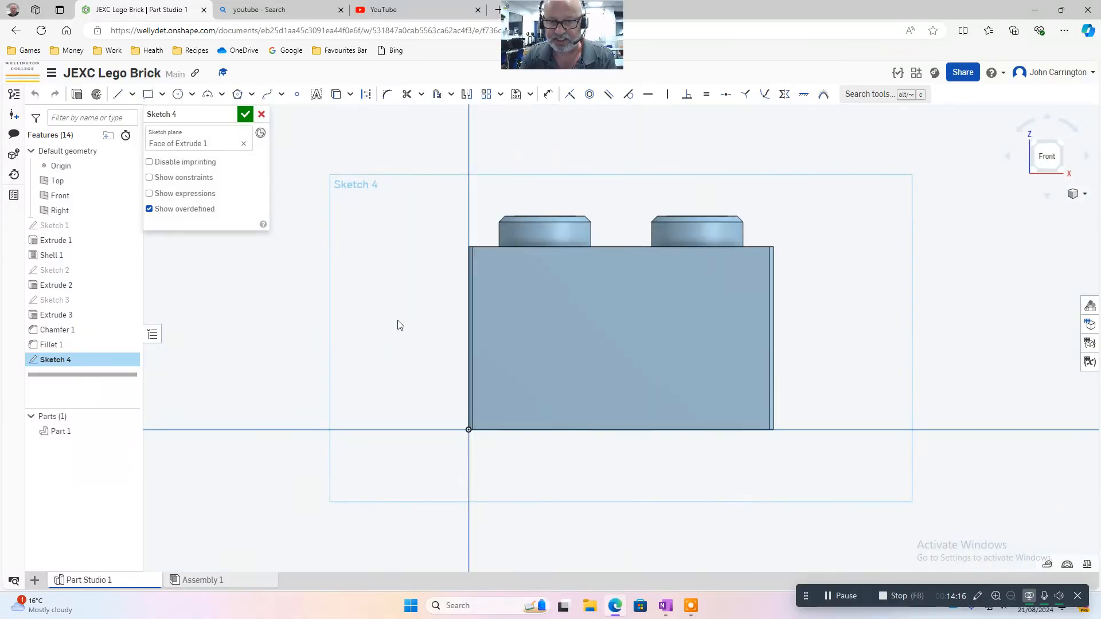
- Add the bold Open Sans text "JC" near the centre of the front face, with a text box about 4.9 mm high
{"action": "left_click", "coordinate": [317, 95]}
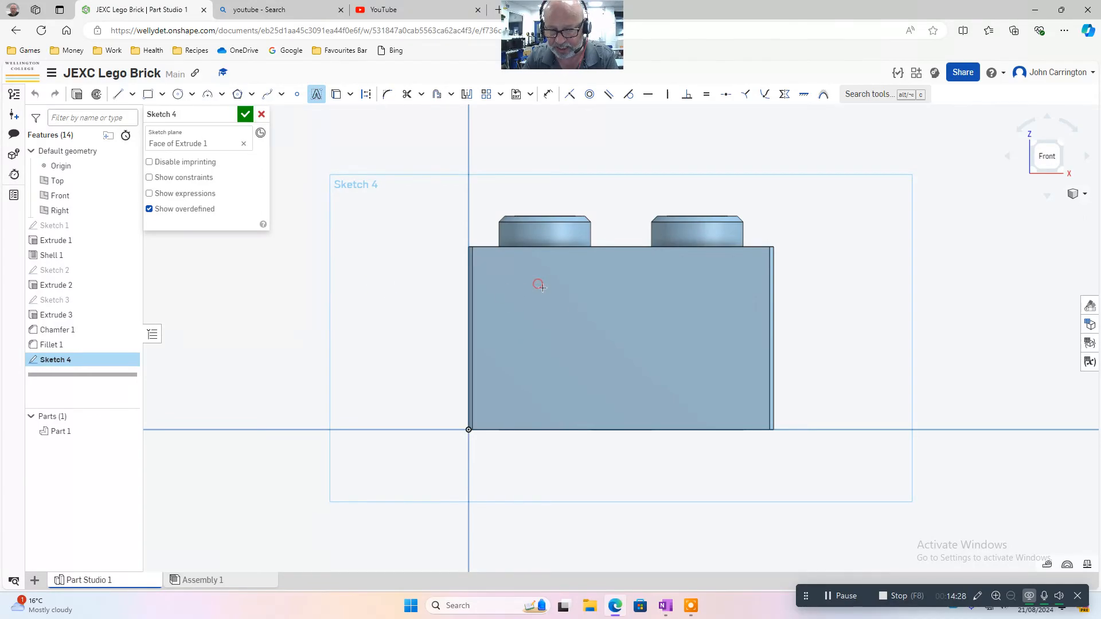
{"action": "left_click_drag", "start_coordinate": [538, 284], "coordinate": [720, 378]}
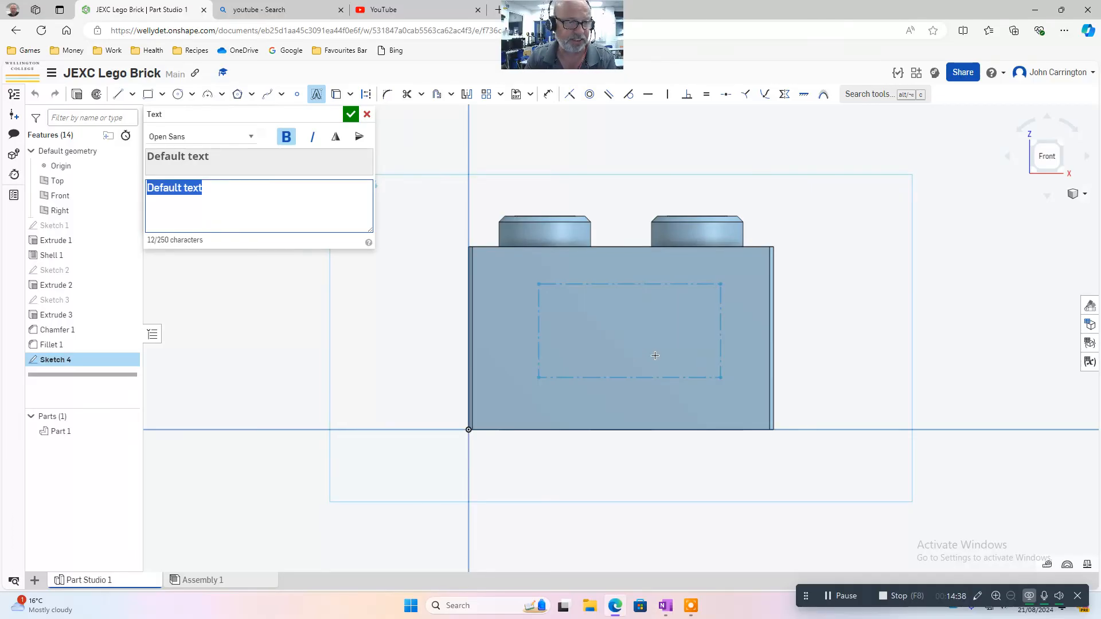
{"action": "type", "text": "JC"}
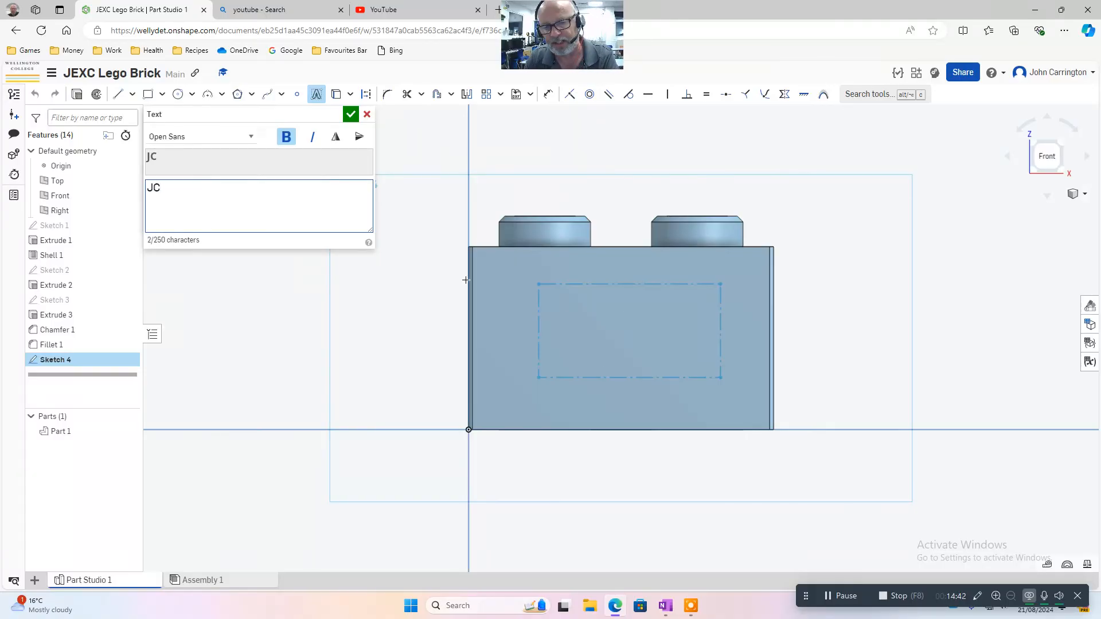
{"action": "left_click", "coordinate": [351, 115]}
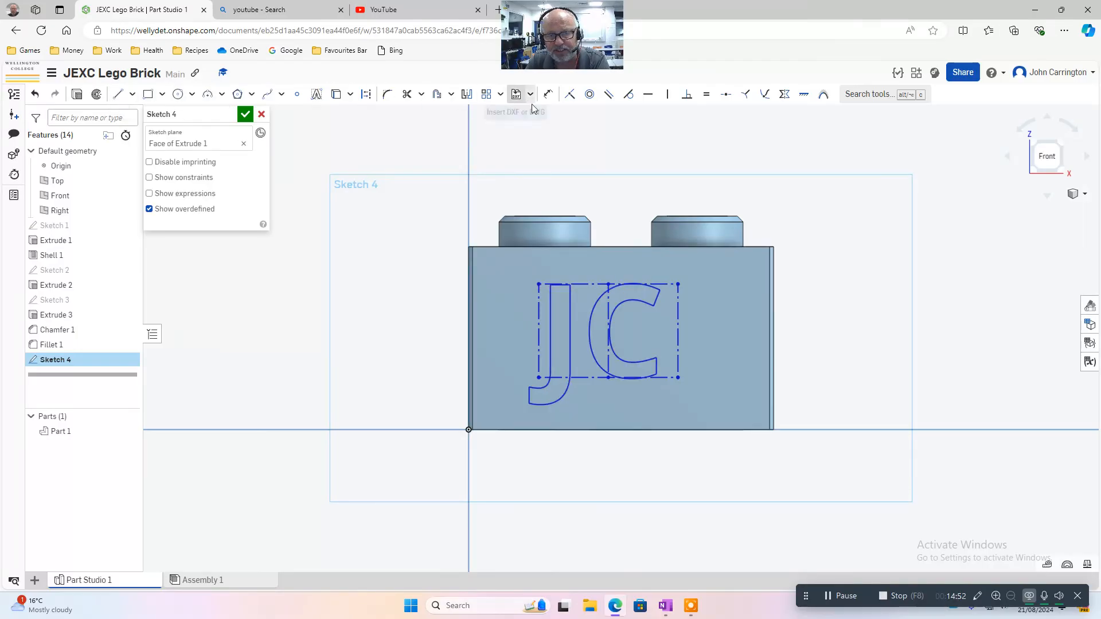
- Dimension the "JC" text box's vertical centre line 8 mm from the front face's right-hand edge
{"action": "left_click", "coordinate": [549, 96]}
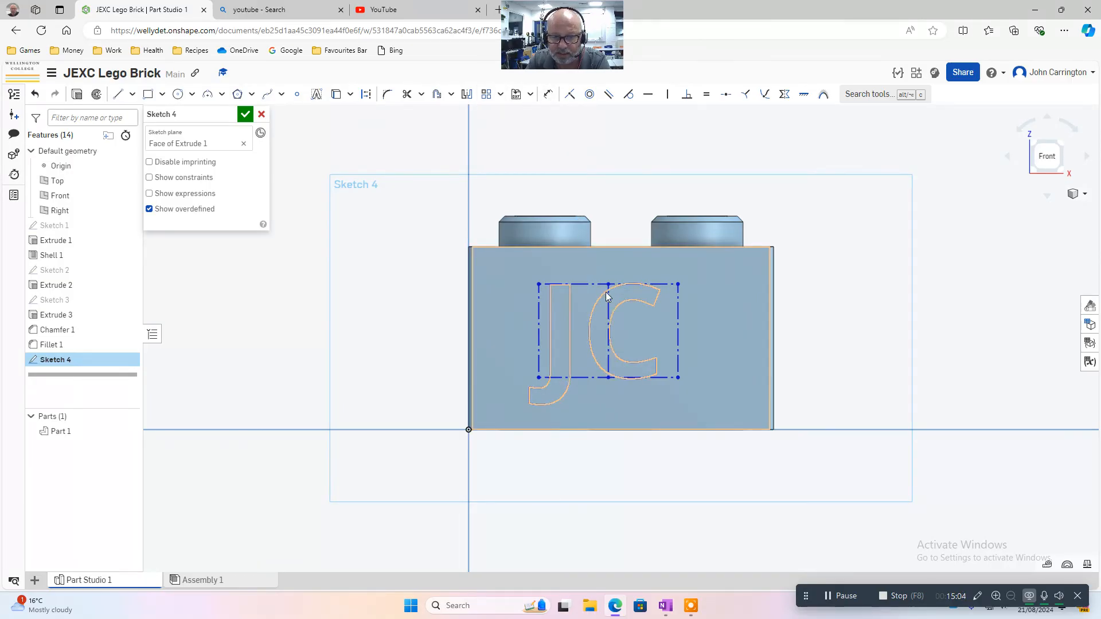
{"action": "left_click", "coordinate": [548, 94]}
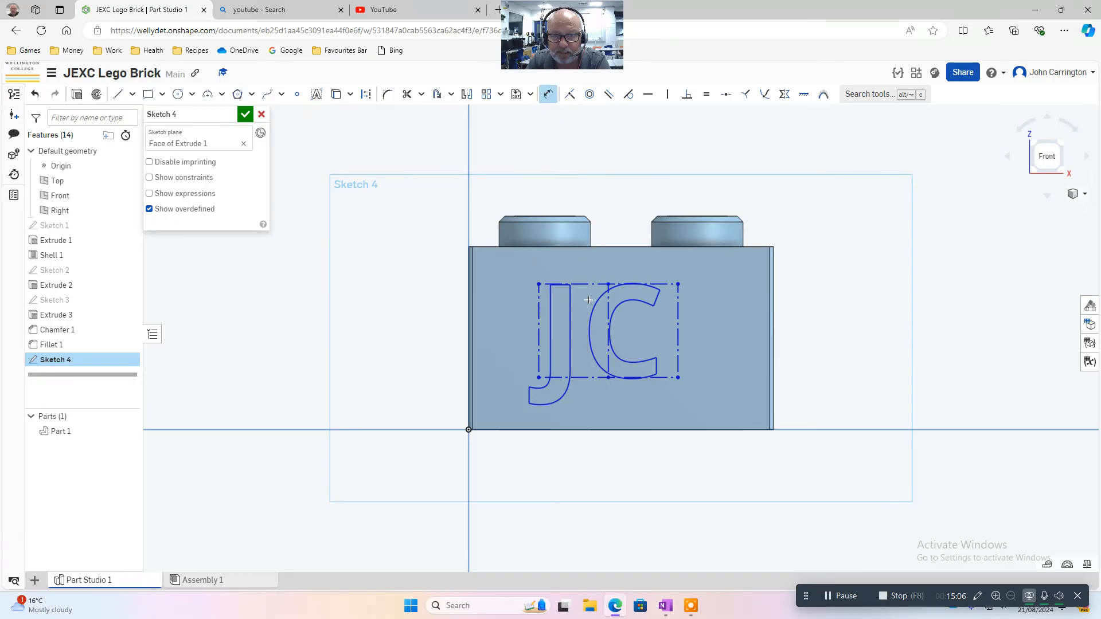
{"action": "left_click", "coordinate": [608, 334]}
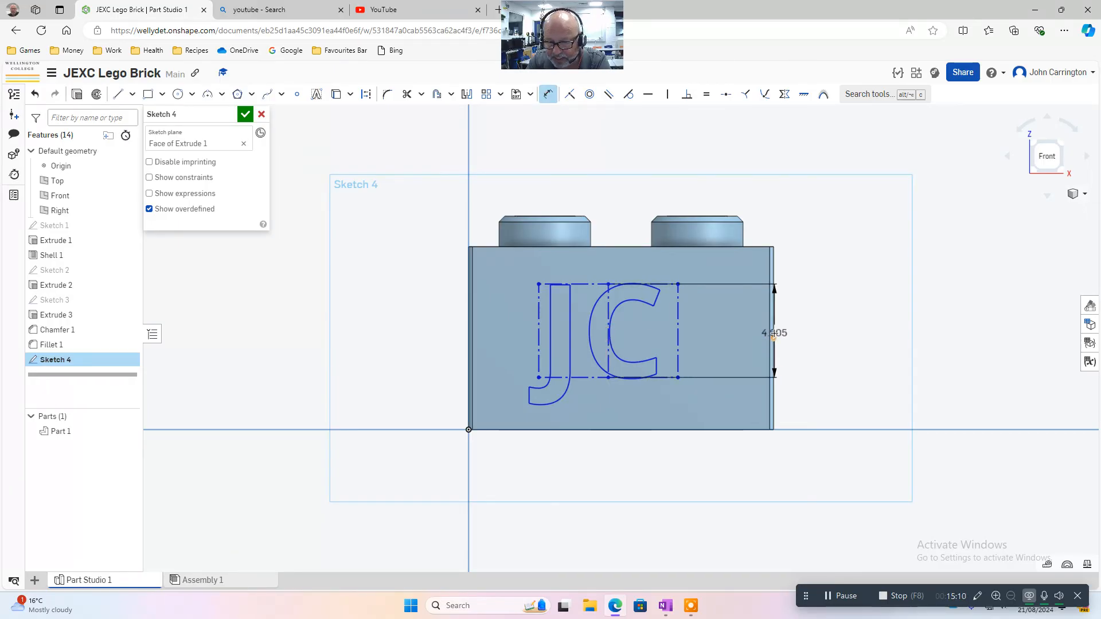
{"action": "left_click", "coordinate": [772, 321]}
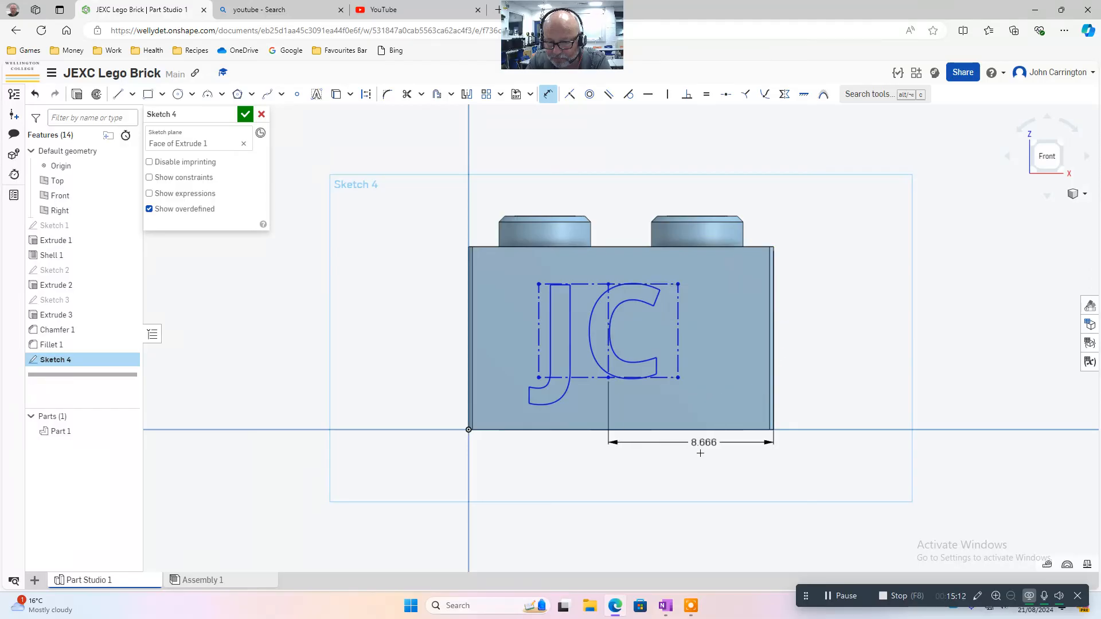
{"action": "left_click", "coordinate": [711, 467]}
{"action": "type", "text": "8"}
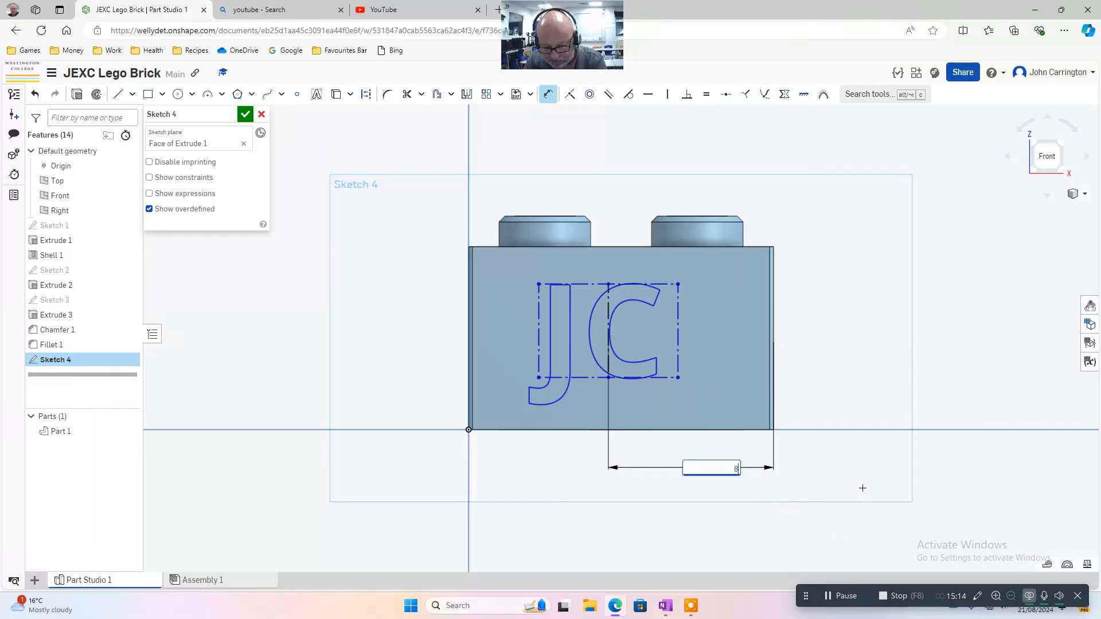
{"action": "key", "text": "Return"}
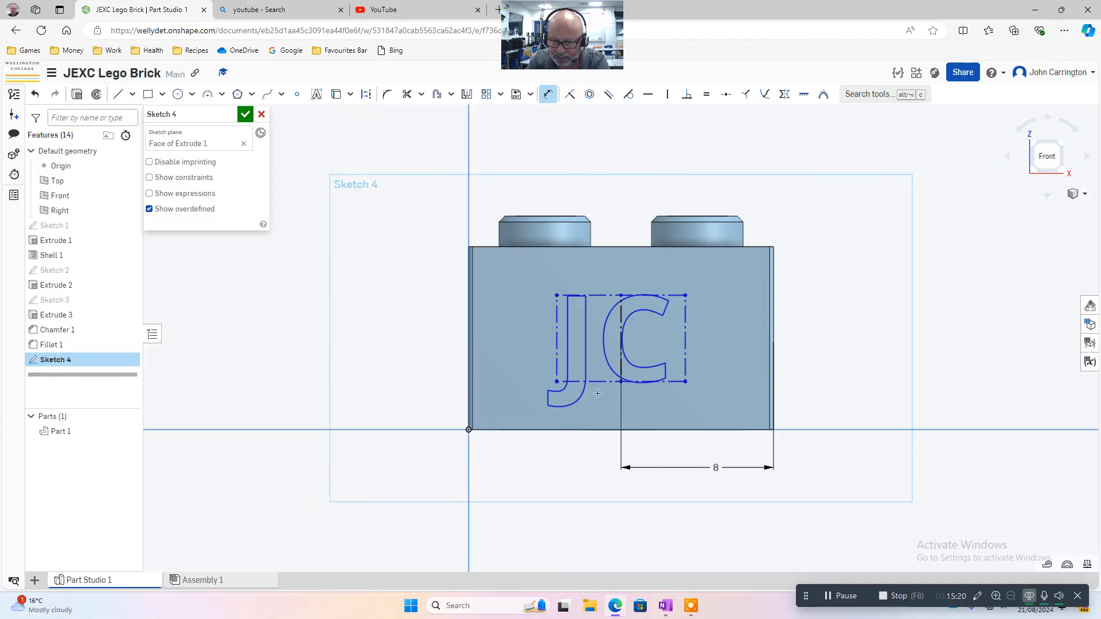
- Dimension the base of the "JC" text box 3 mm above the bottom edge of the brick
{"action": "left_click", "coordinate": [674, 382]}
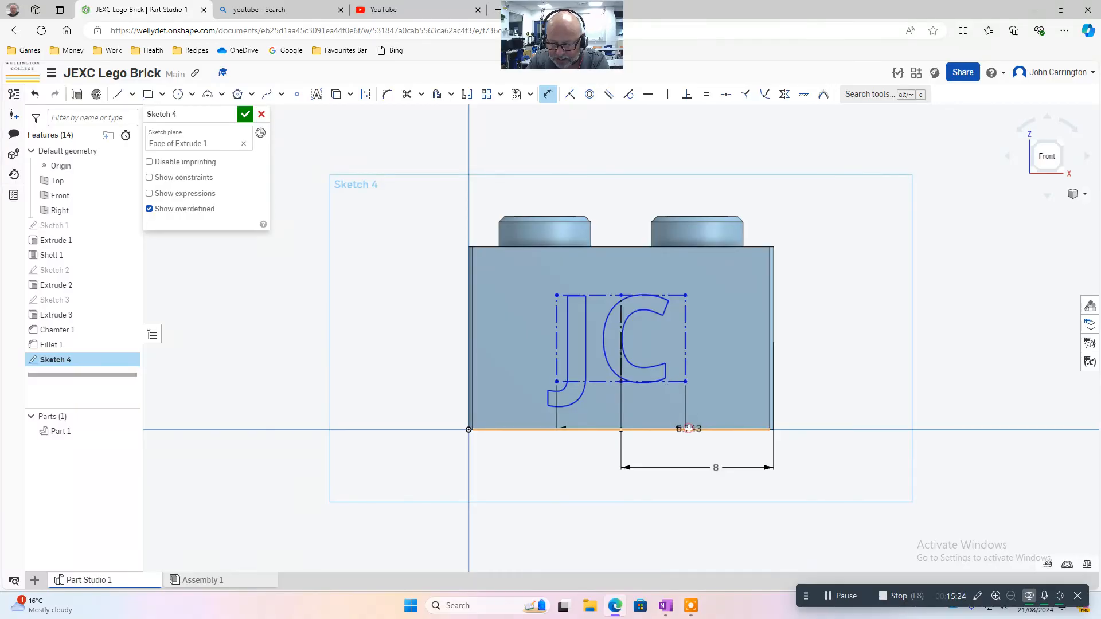
{"action": "left_click", "coordinate": [688, 429]}
{"action": "left_click", "coordinate": [682, 452]}
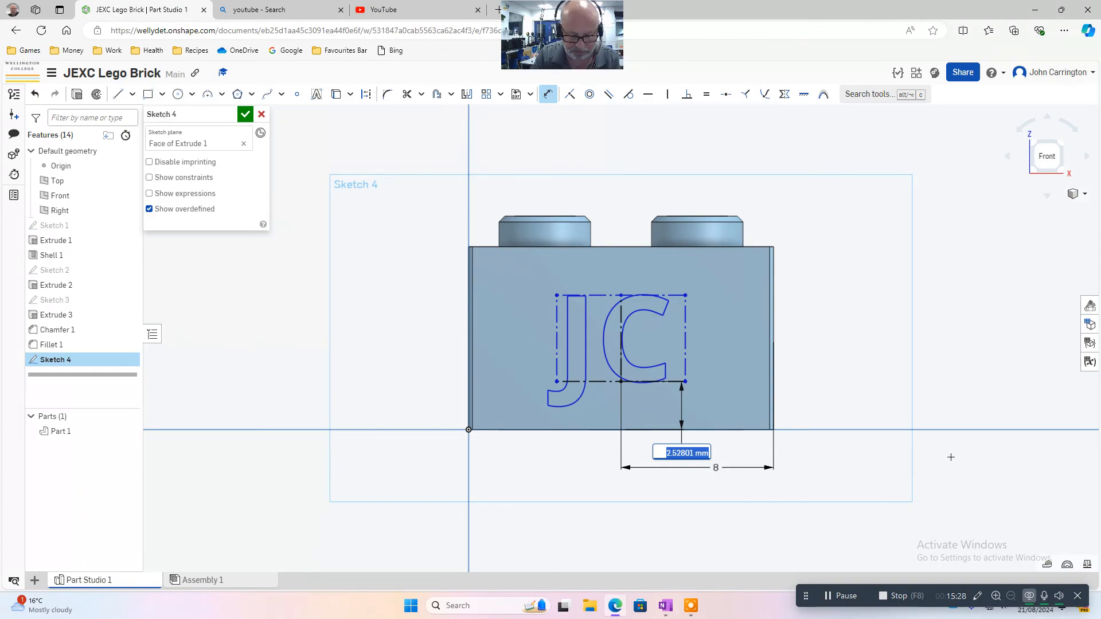
{"action": "type", "text": "3"}
{"action": "key", "text": "Return"}
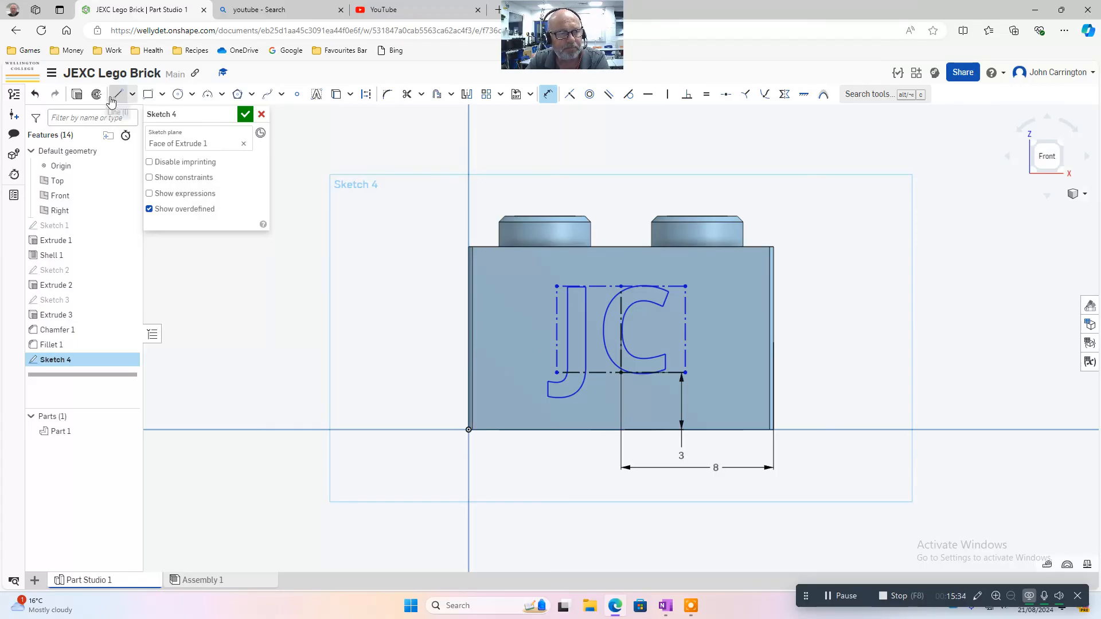
- Engrave the "JC" lettering into the front face with a blind Remove extrude 0.5 mm deep
{"action": "left_click", "coordinate": [76, 95]}
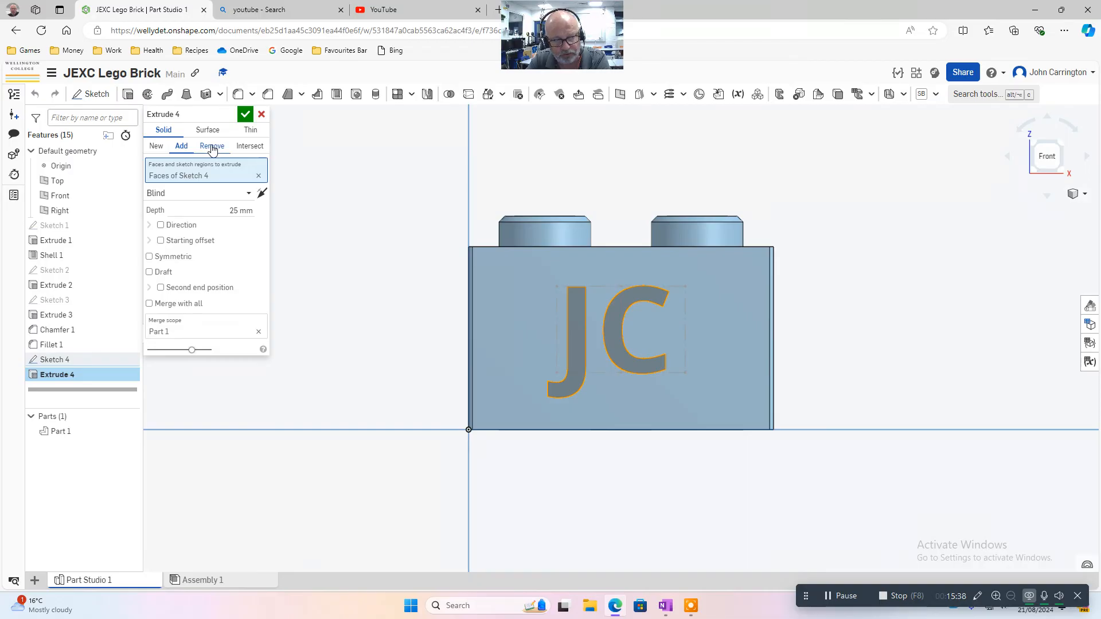
{"action": "left_click", "coordinate": [212, 147]}
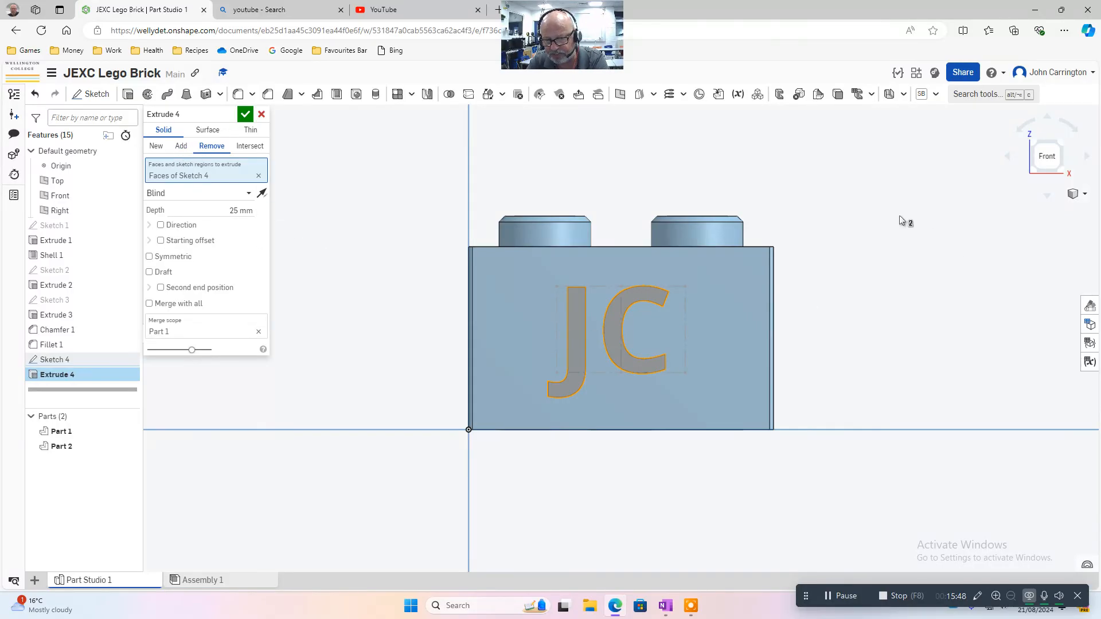
{"action": "left_click", "coordinate": [238, 209]}
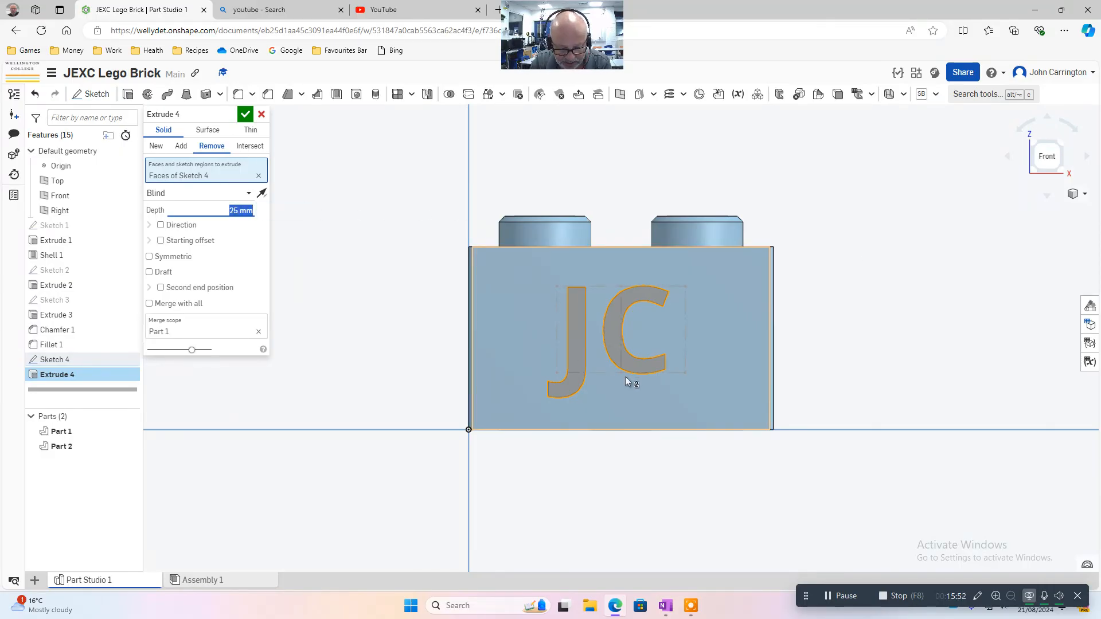
{"action": "type", "text": "0.5"}
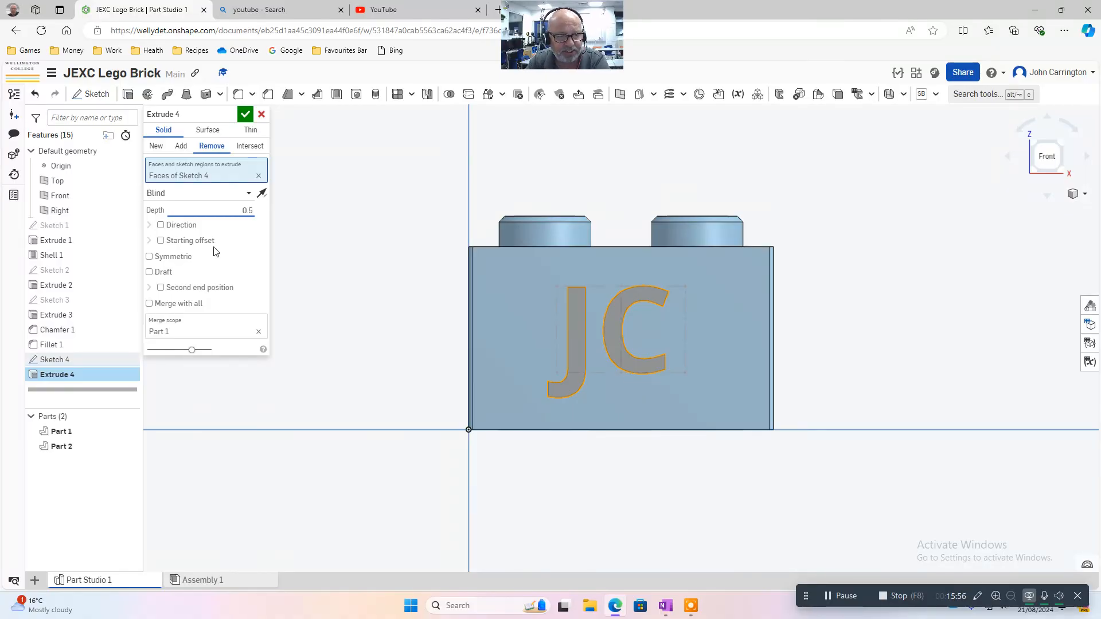
{"action": "left_click", "coordinate": [248, 115]}
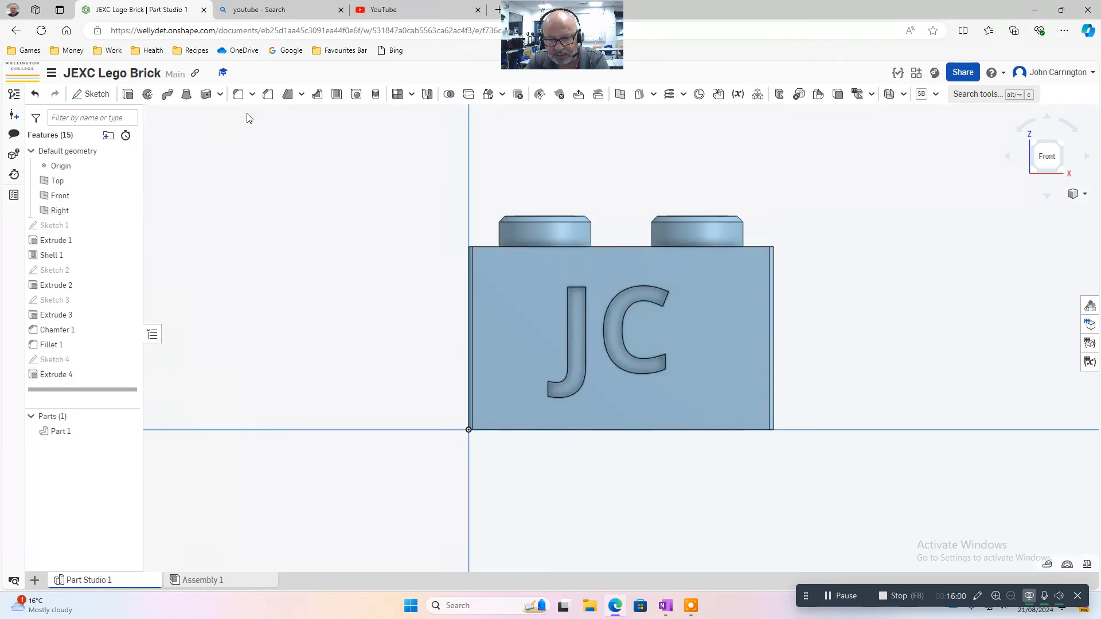
- Capture a rectangular screen snip of the whole lettered brick in isometric view
{"action": "right_click_drag", "start_coordinate": [851, 258], "coordinate": [815, 294]}
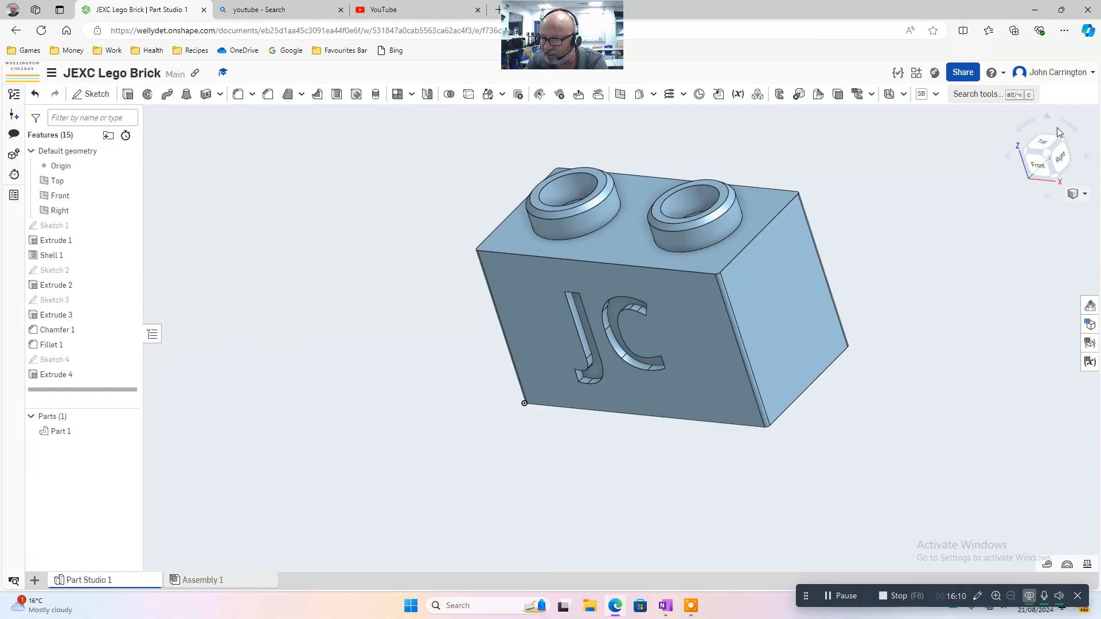
{"action": "left_click", "coordinate": [1045, 155]}
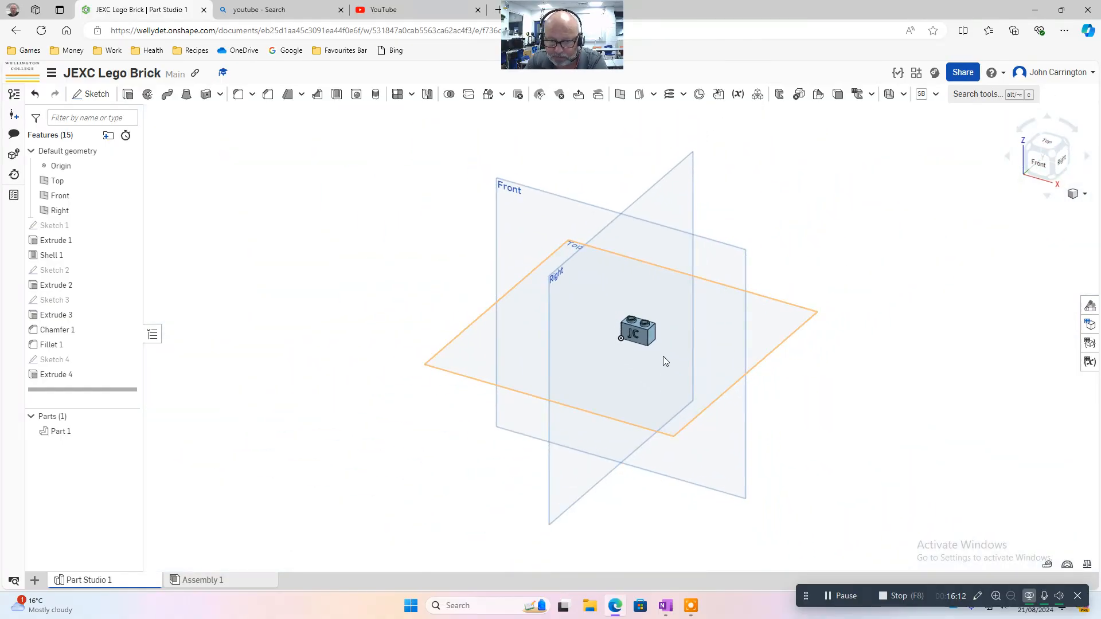
{"action": "scroll", "coordinate": [663, 350], "scroll_direction": "up", "scroll_amount": 10}
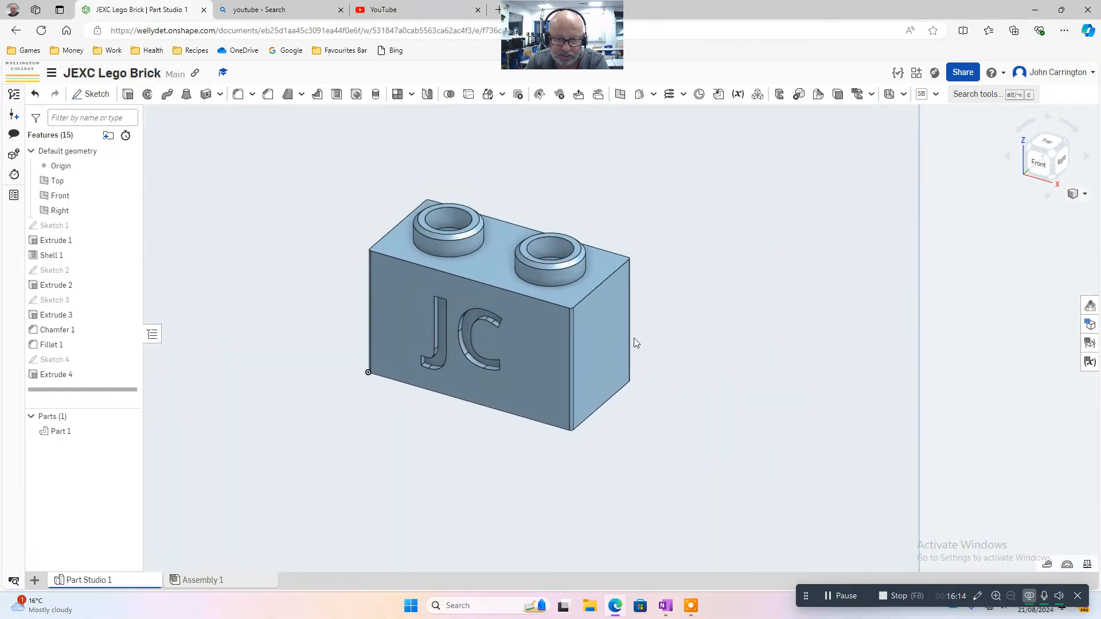
{"action": "scroll", "coordinate": [635, 339], "scroll_direction": "up", "scroll_amount": 2}
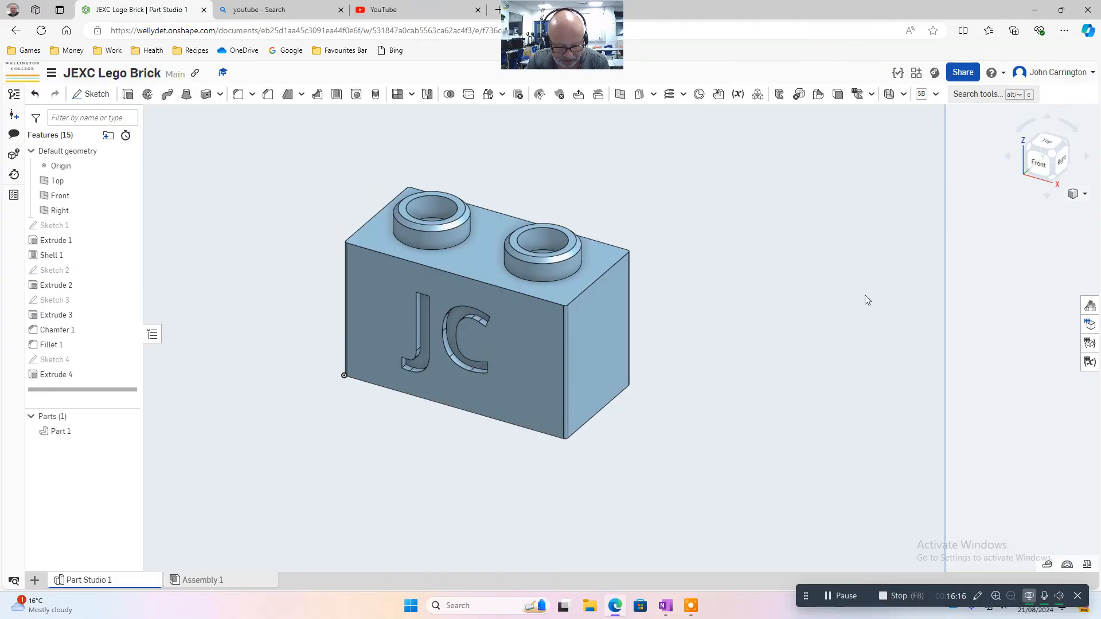
{"action": "key", "text": "super+shift+s"}
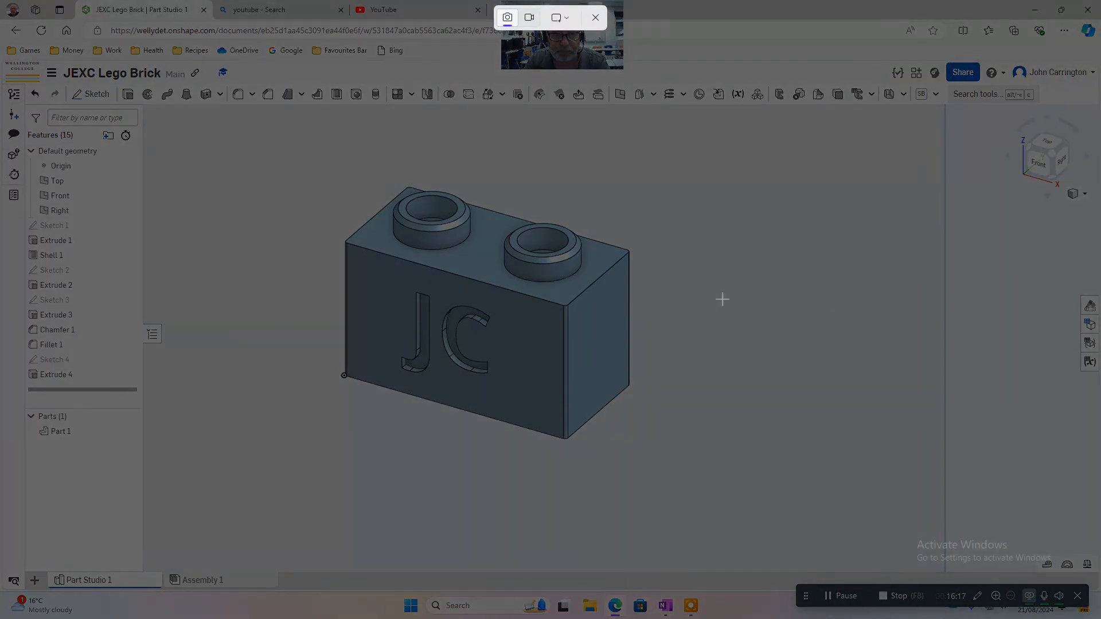
{"action": "left_click_drag", "start_coordinate": [298, 163], "coordinate": [665, 468]}
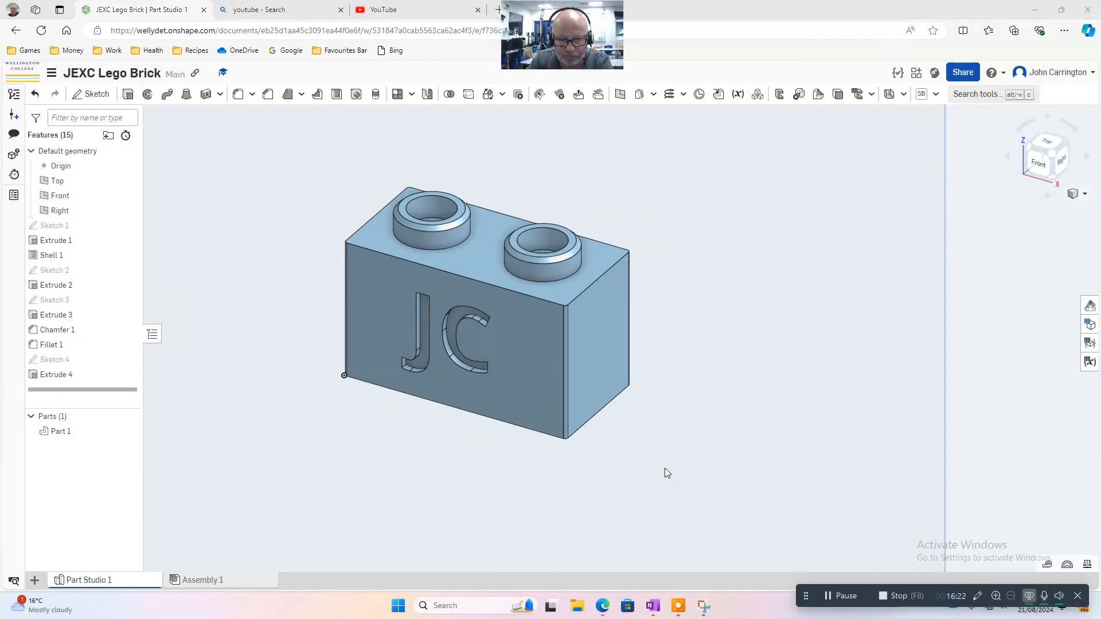
- Switch to OneNote and paste the brick snip onto the lesson page below the evidence box
{"action": "left_click", "coordinate": [664, 606]}
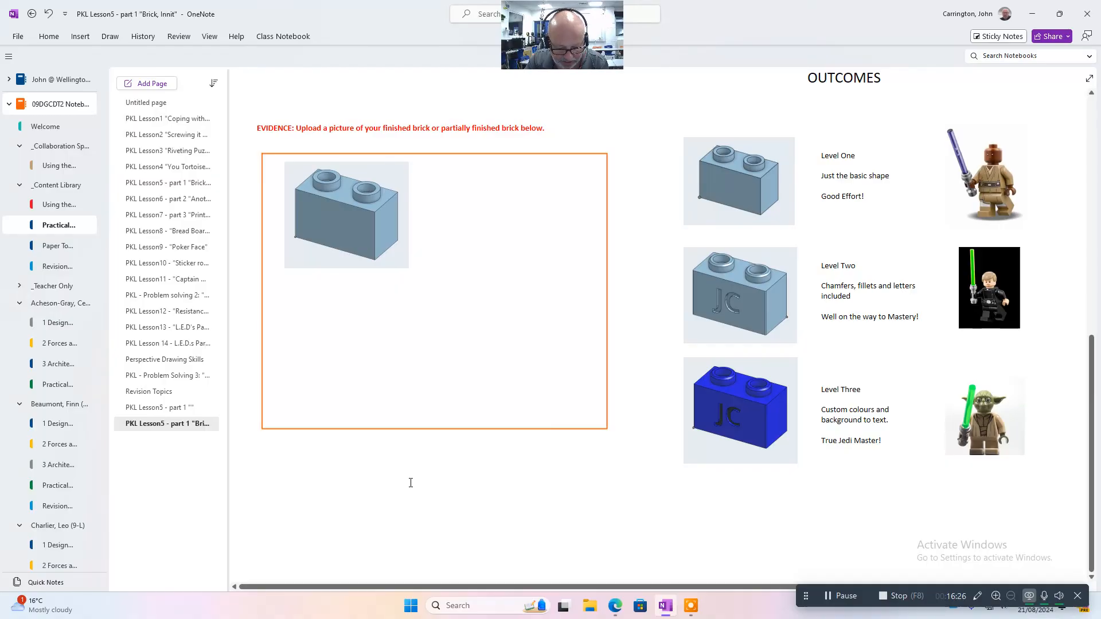
{"action": "key", "text": "ctrl+v"}
{"action": "left_click", "coordinate": [559, 450]}
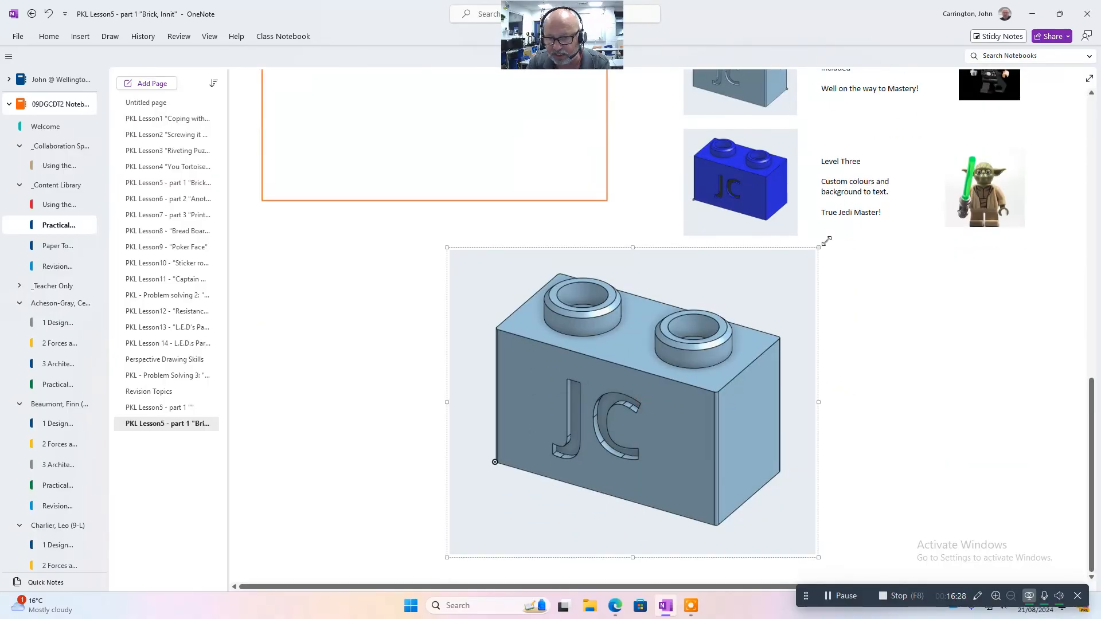
- Shrink the pasted brick picture and place it in the evidence box beside the plain brick picture
{"action": "left_click_drag", "start_coordinate": [818, 247], "coordinate": [590, 439]}
{"action": "left_click_drag", "start_coordinate": [513, 506], "coordinate": [485, 148]}
{"action": "scroll", "coordinate": [562, 327], "scroll_direction": "up", "scroll_amount": 3}
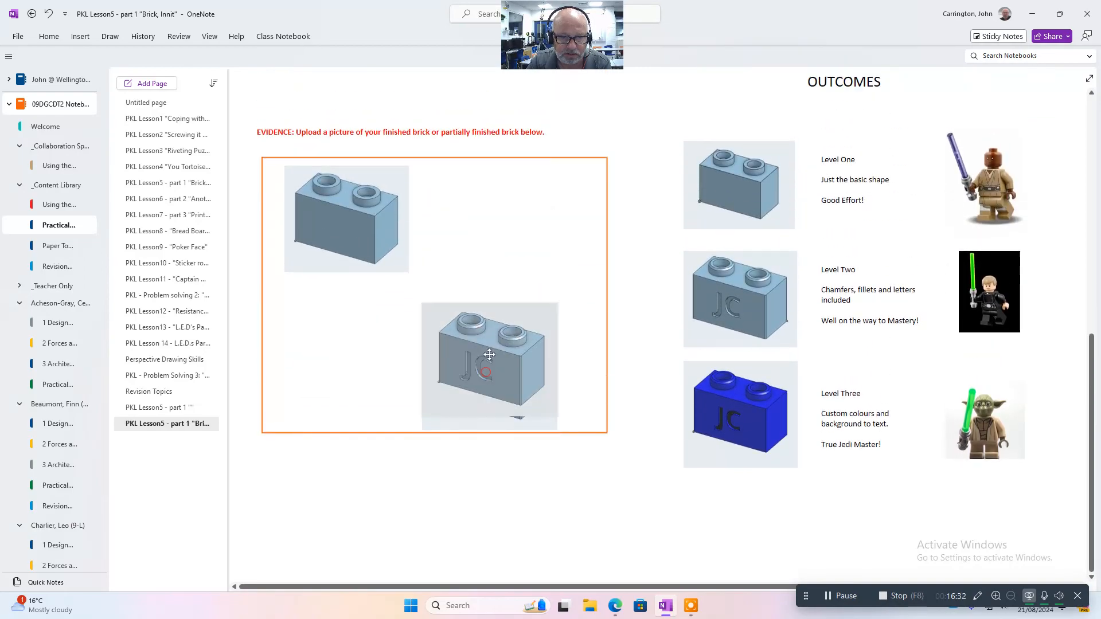
{"action": "left_click_drag", "start_coordinate": [485, 367], "coordinate": [497, 215]}
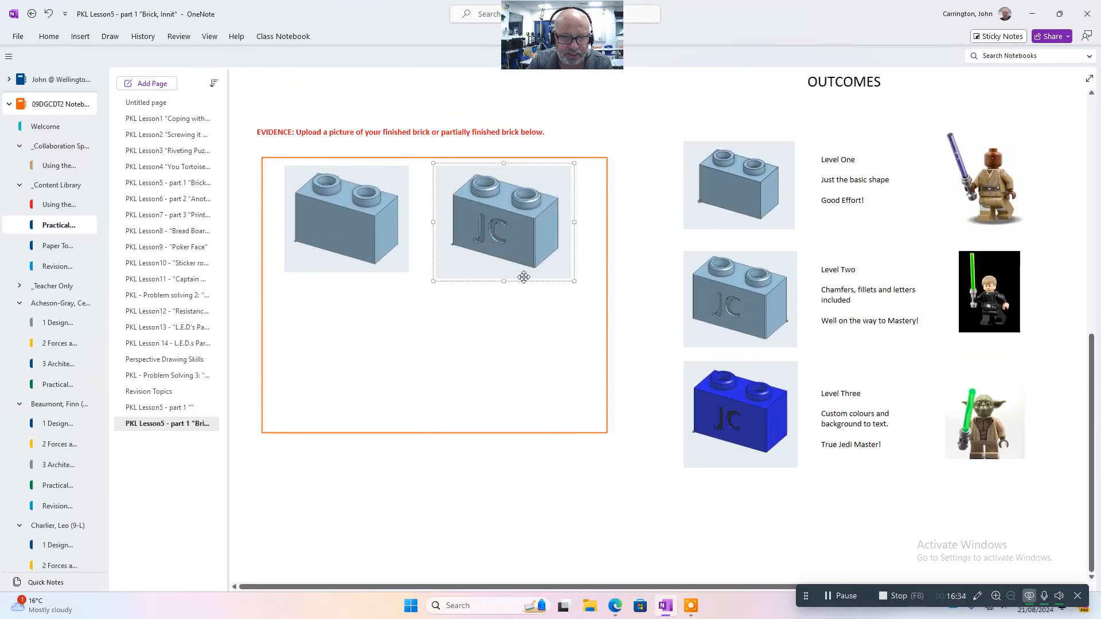
{"action": "left_click_drag", "start_coordinate": [571, 280], "coordinate": [567, 274]}
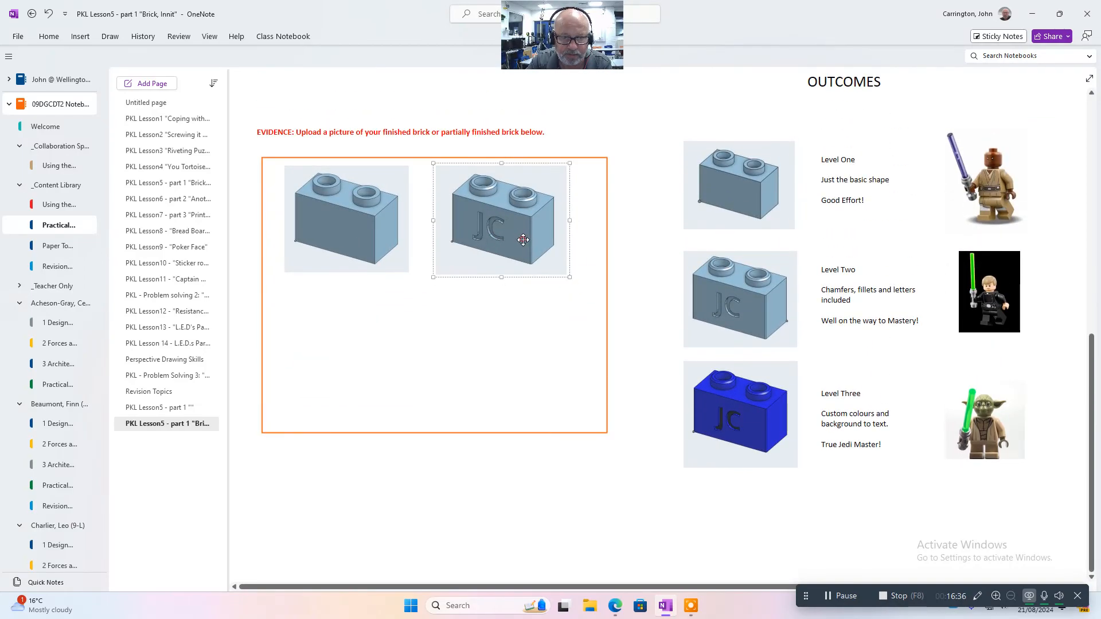
{"action": "left_click", "coordinate": [524, 243]}
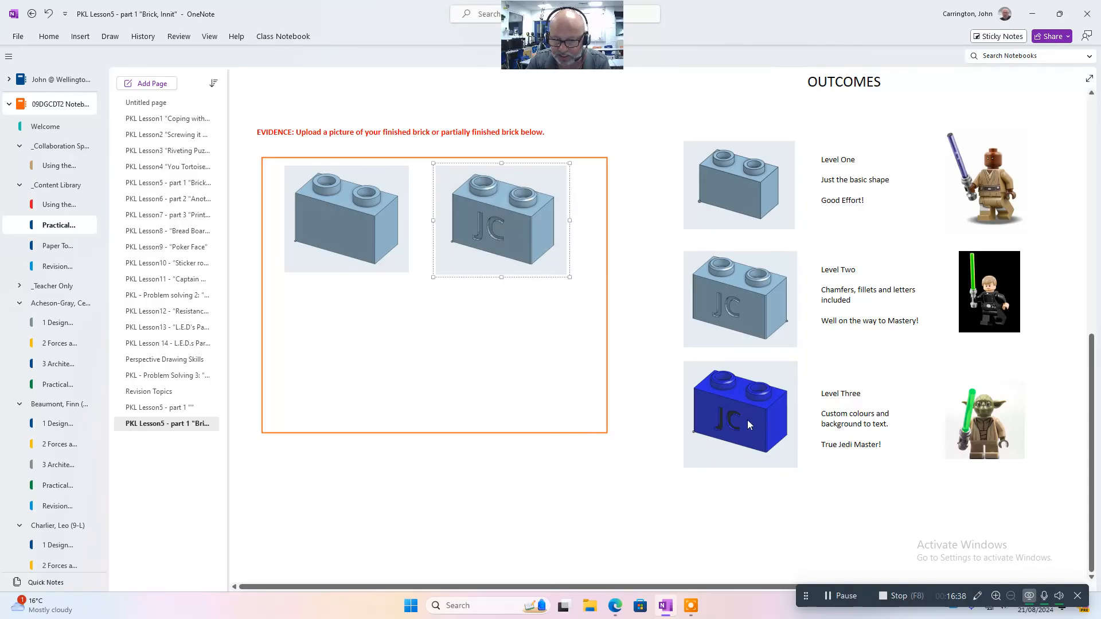
- Switch back to Onshape and set the whole brick's appearance to red (FF0000)
{"action": "left_click", "coordinate": [610, 610]}
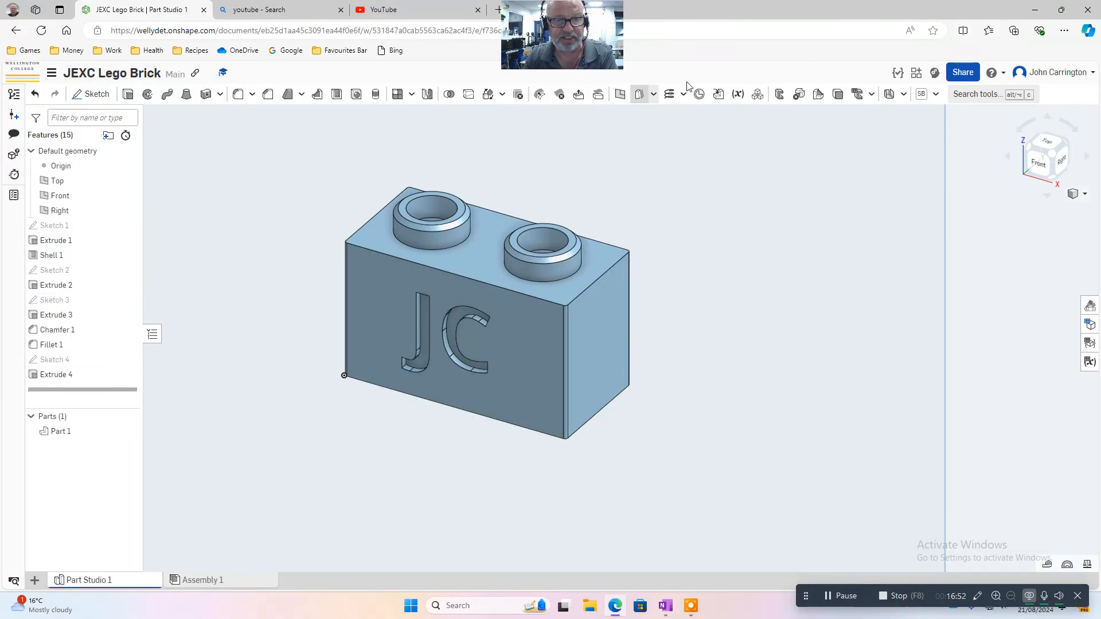
{"action": "right_click", "coordinate": [535, 353]}
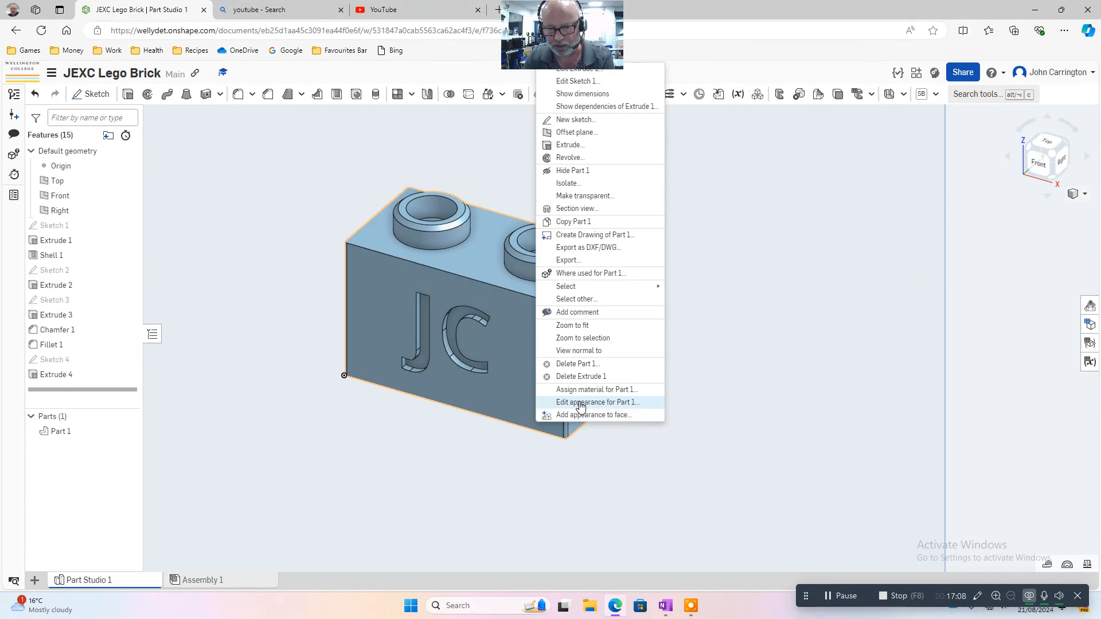
{"action": "left_click", "coordinate": [581, 402]}
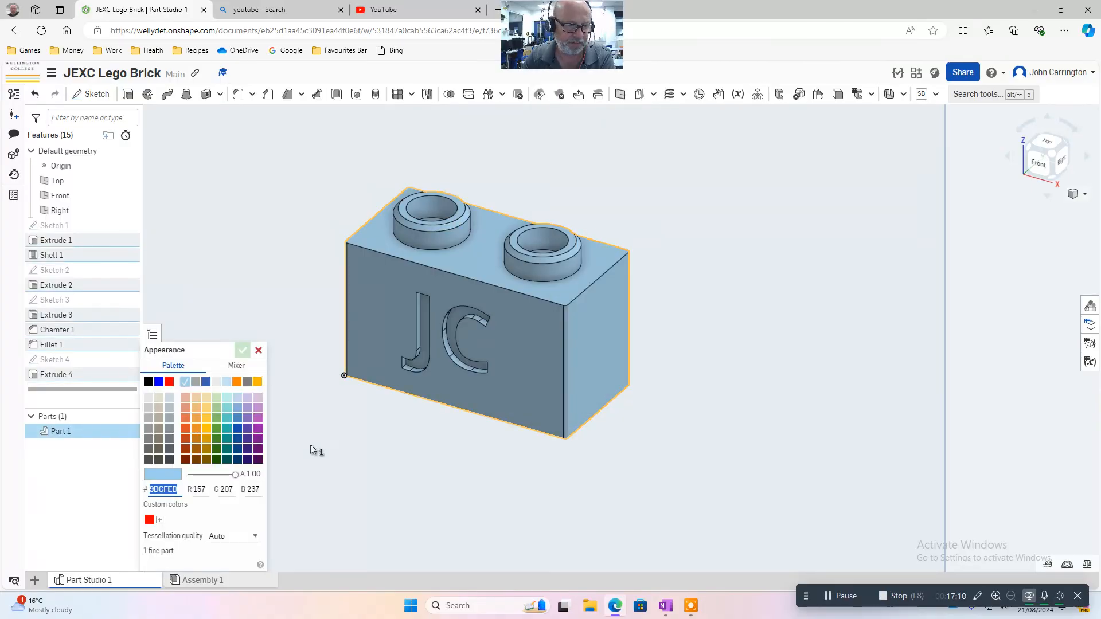
{"action": "left_click", "coordinate": [169, 383]}
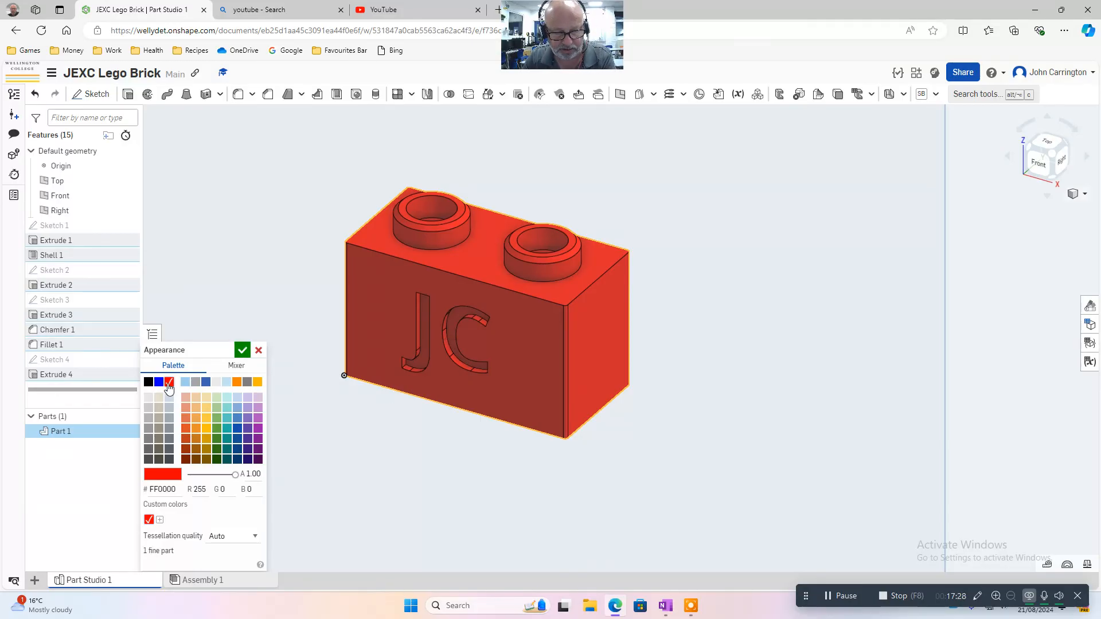
{"action": "left_click", "coordinate": [243, 349]}
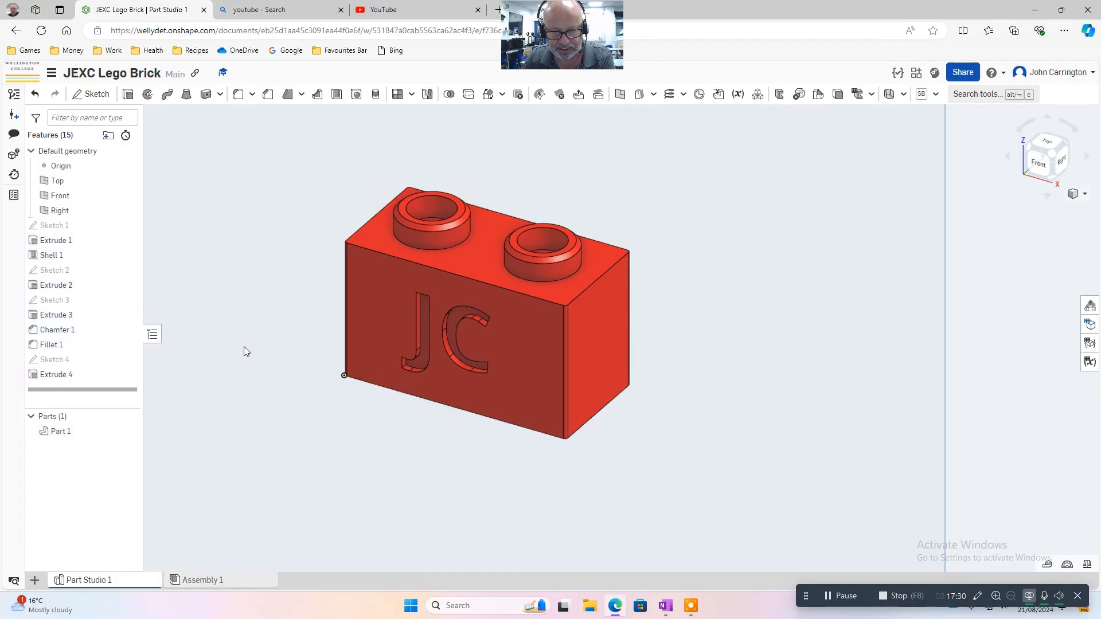
- Apply a black (000000) face appearance to the recessed face of the engraved letter C
{"action": "right_click", "coordinate": [452, 330]}
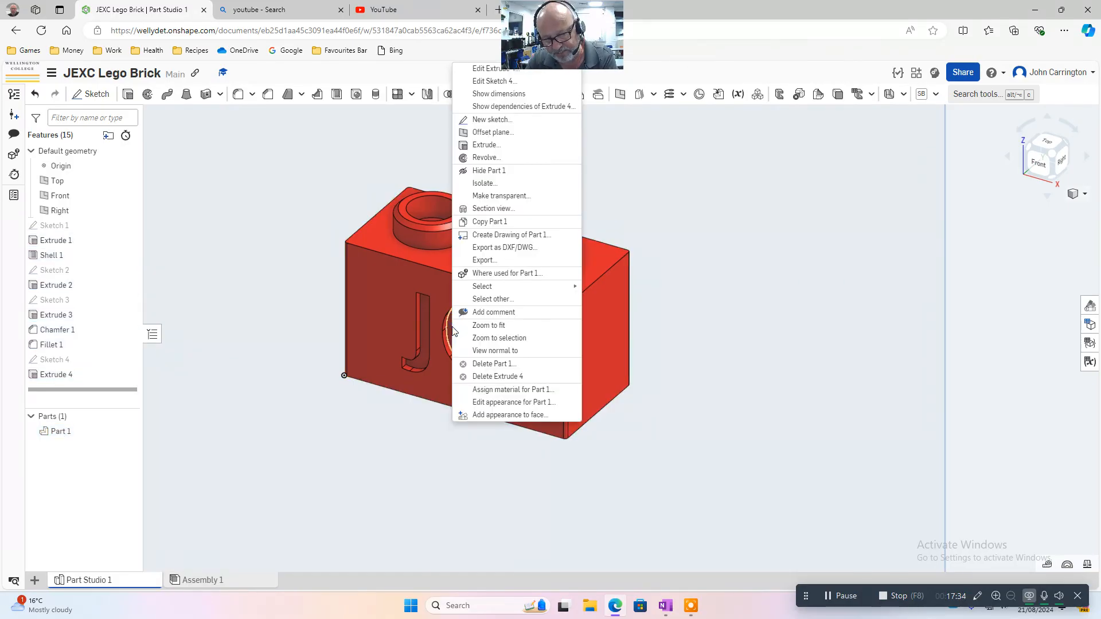
{"action": "left_click", "coordinate": [511, 416]}
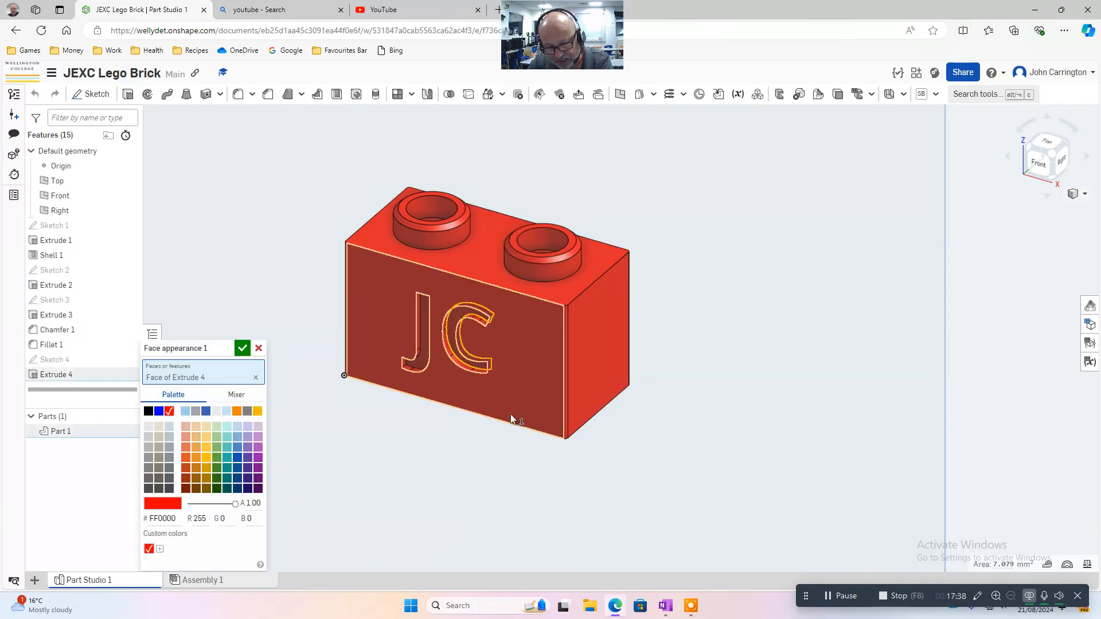
{"action": "left_click", "coordinate": [148, 411]}
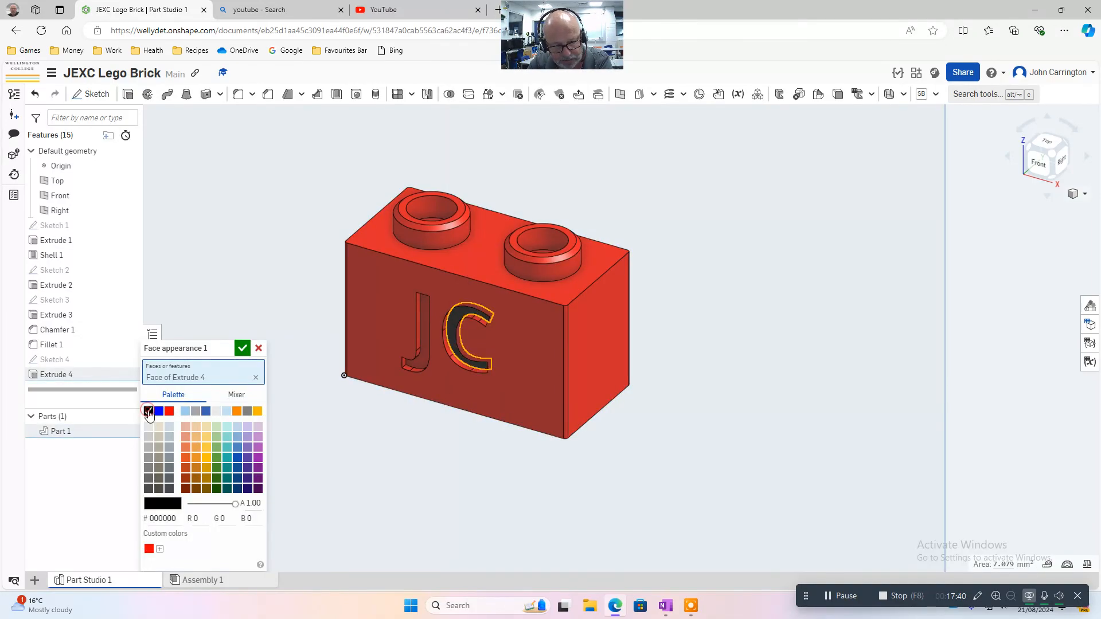
{"action": "right_click", "coordinate": [424, 337]}
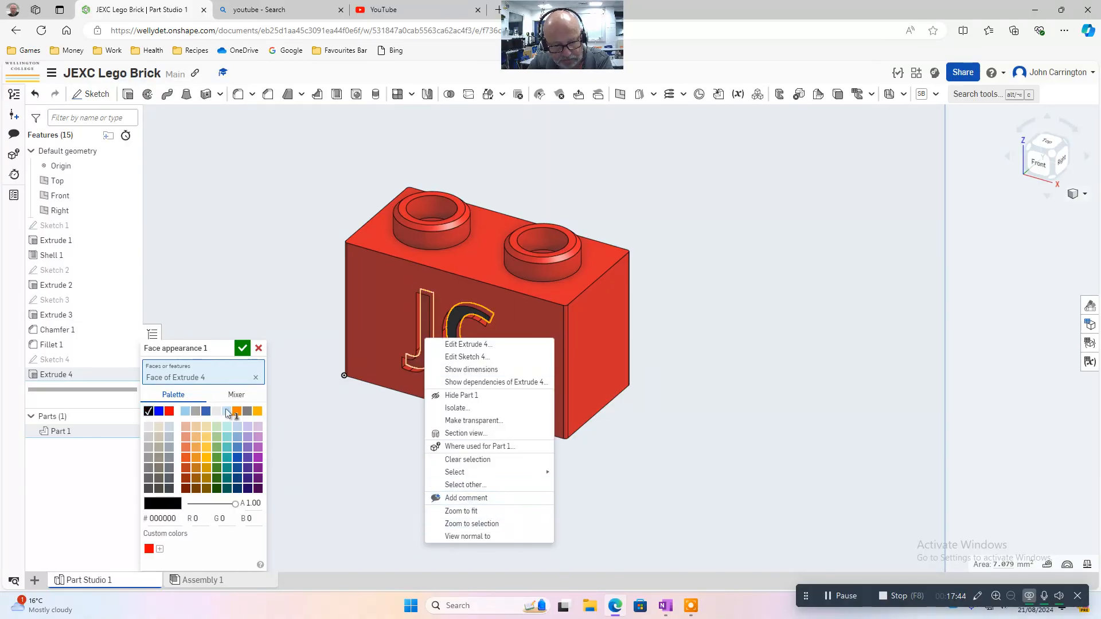
{"action": "left_click", "coordinate": [375, 458]}
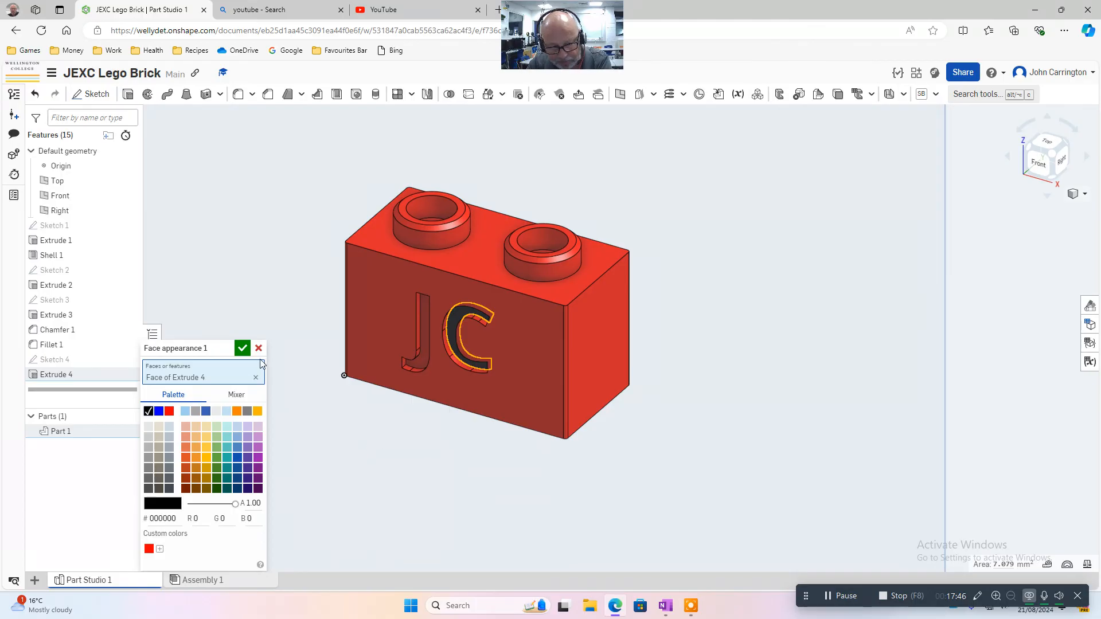
{"action": "left_click", "coordinate": [242, 349]}
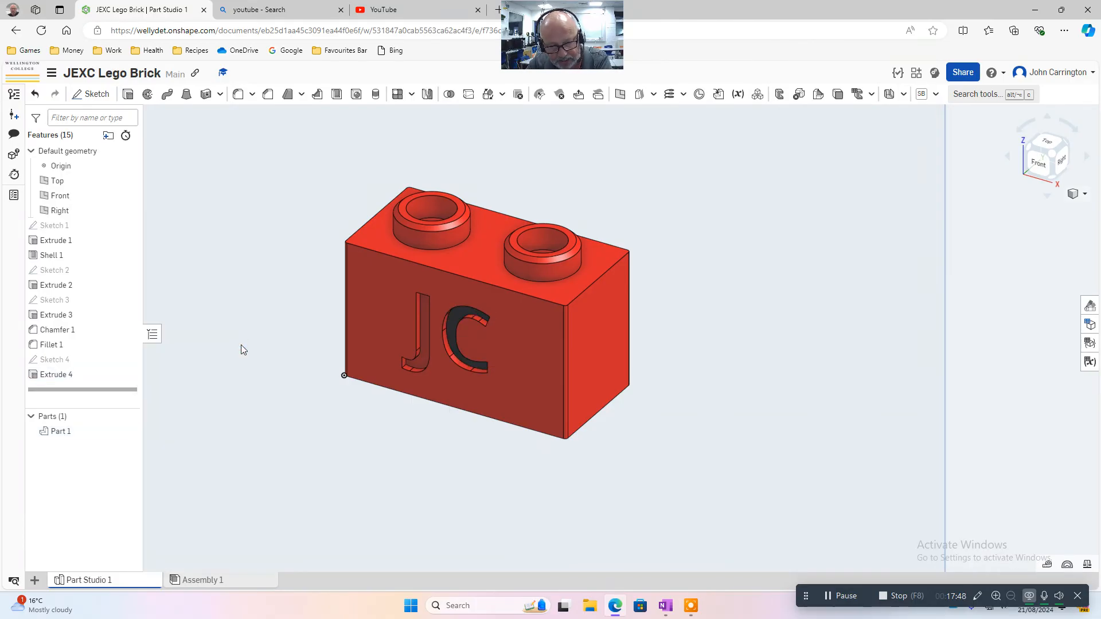
- Apply a black (000000) face appearance to the recessed face of the engraved letter J
{"action": "right_click", "coordinate": [424, 333]}
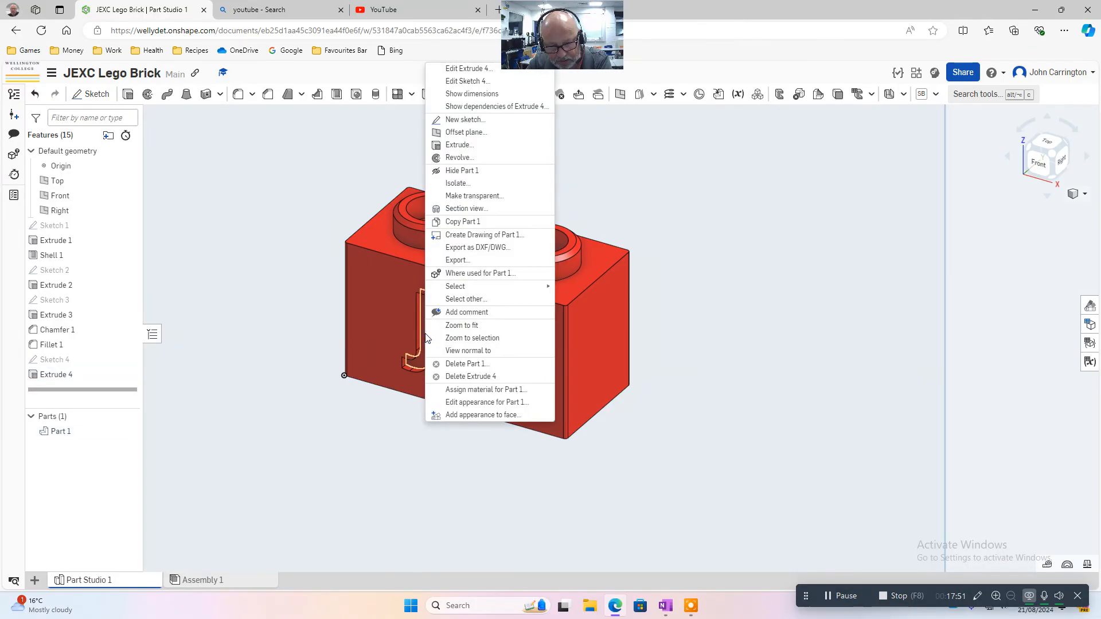
{"action": "left_click", "coordinate": [468, 415]}
{"action": "left_click", "coordinate": [148, 411]}
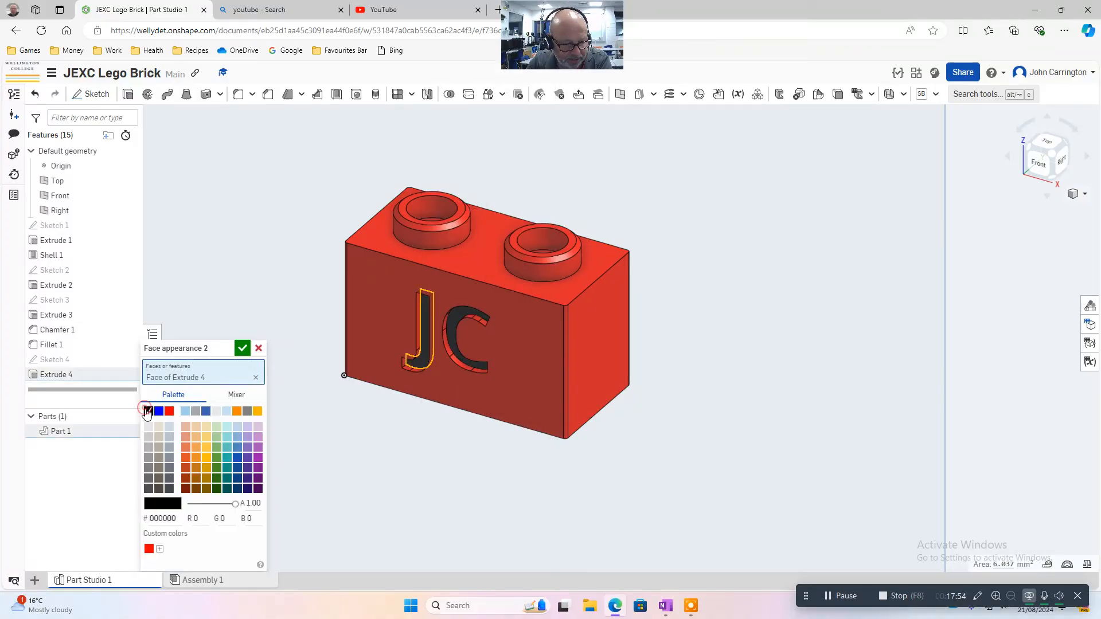
{"action": "left_click", "coordinate": [242, 348]}
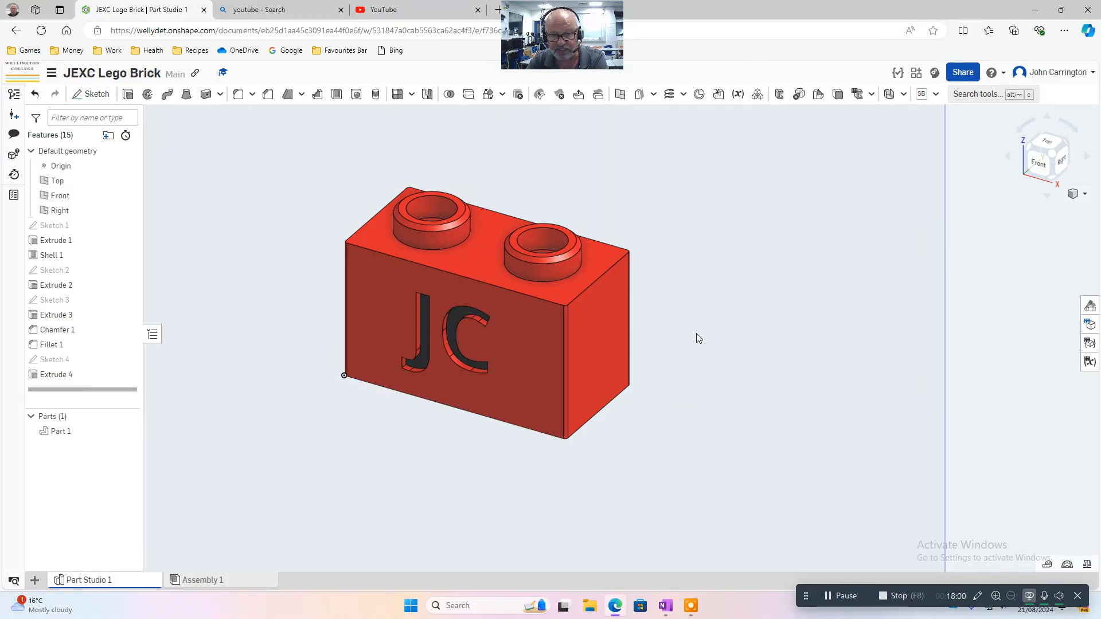
- Capture a rectangular screen snip of the whole red brick with its black letters
{"action": "scroll", "coordinate": [698, 337], "scroll_direction": "down", "scroll_amount": 2}
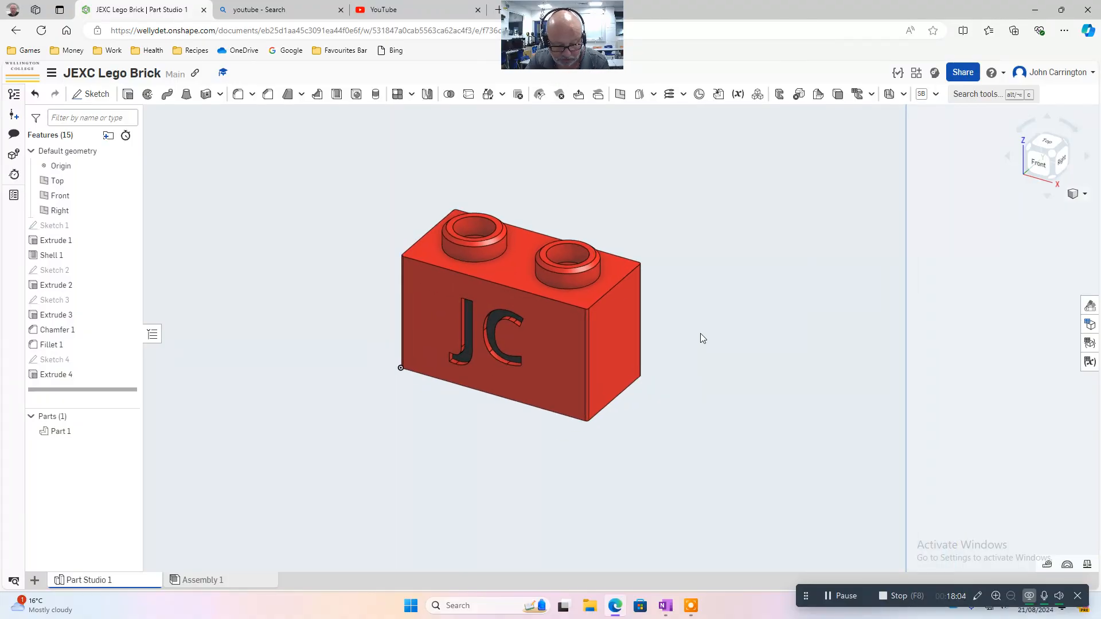
{"action": "key", "text": "super+shift+s"}
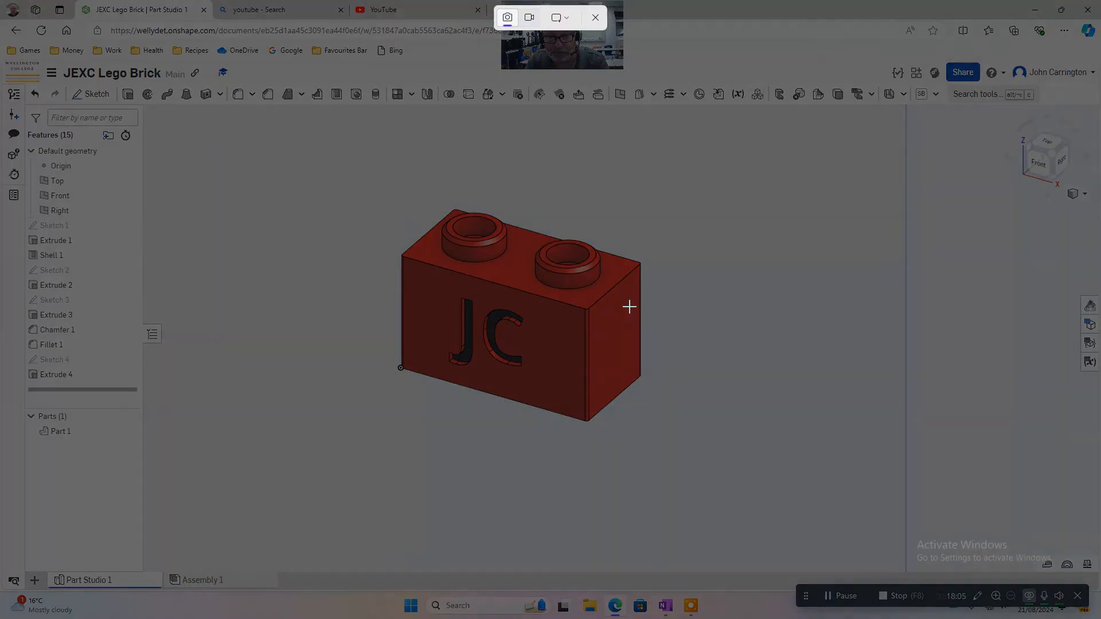
{"action": "left_click_drag", "start_coordinate": [374, 190], "coordinate": [665, 463]}
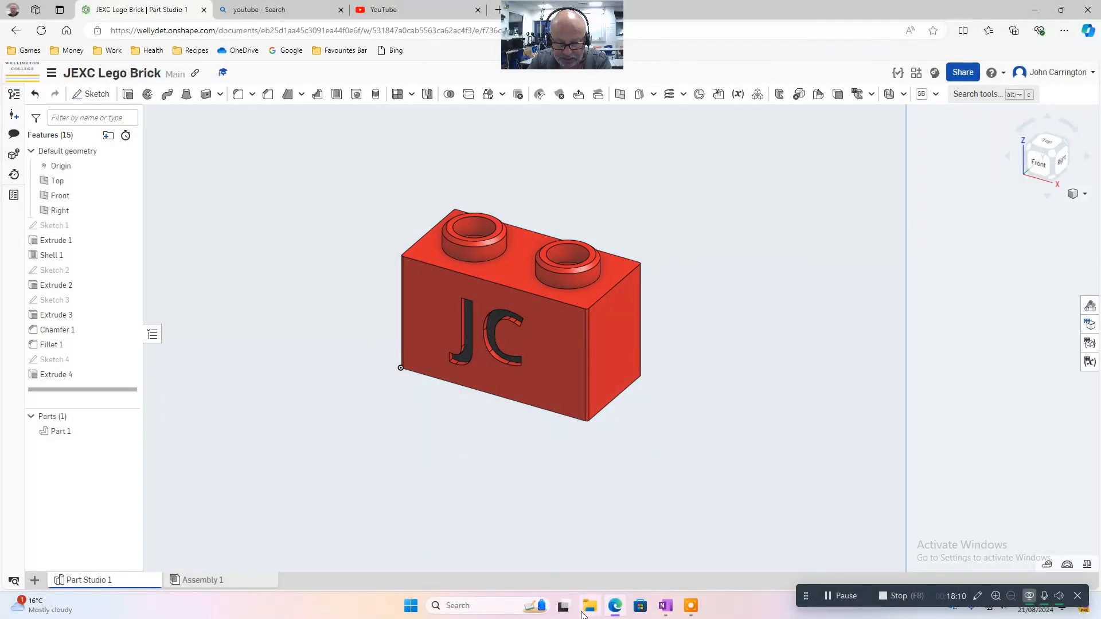
- Switch to OneNote and paste the red brick snip onto the lesson page below the evidence box
{"action": "left_click", "coordinate": [664, 606]}
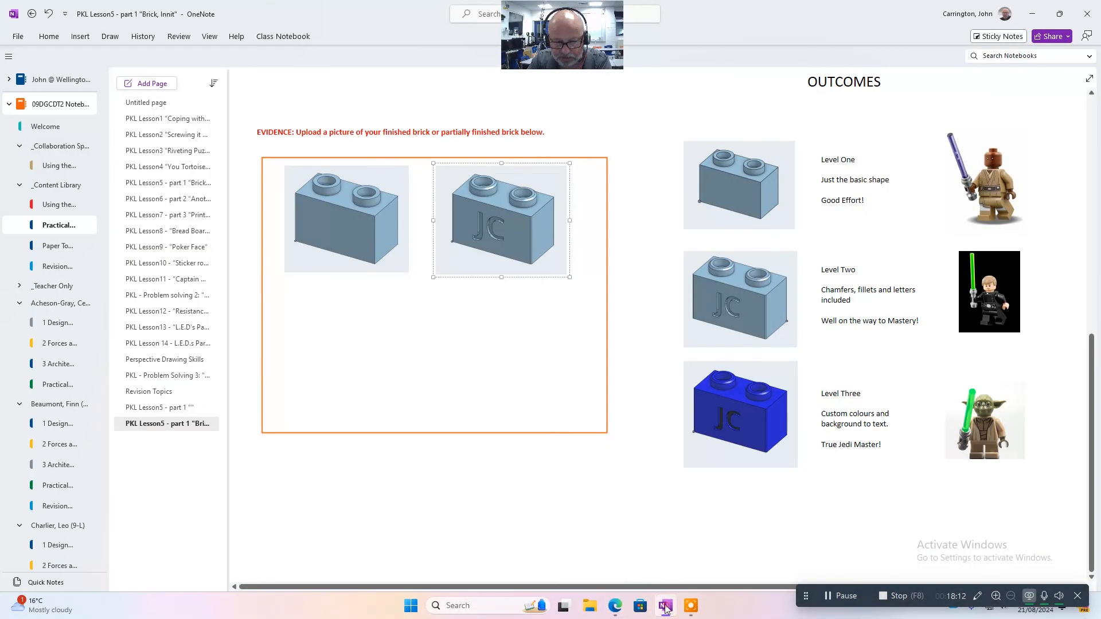
{"action": "left_click", "coordinate": [363, 492]}
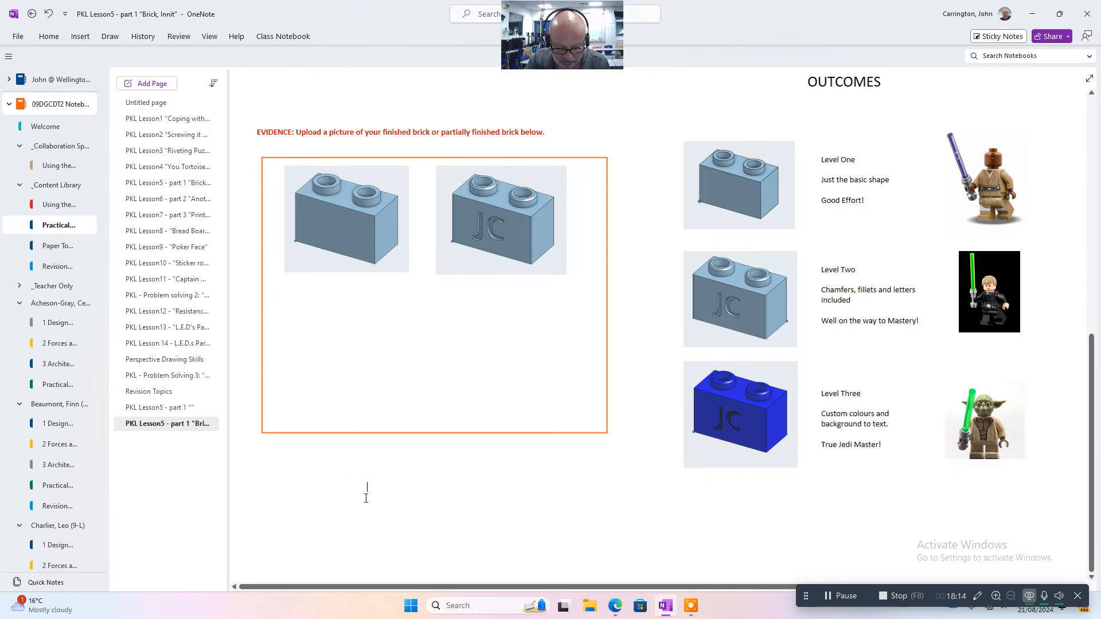
{"action": "key", "text": "ctrl+v"}
- Resize the red brick picture to match the other two and place it centrally beneath them in the evidence box
{"action": "left_click", "coordinate": [634, 321]}
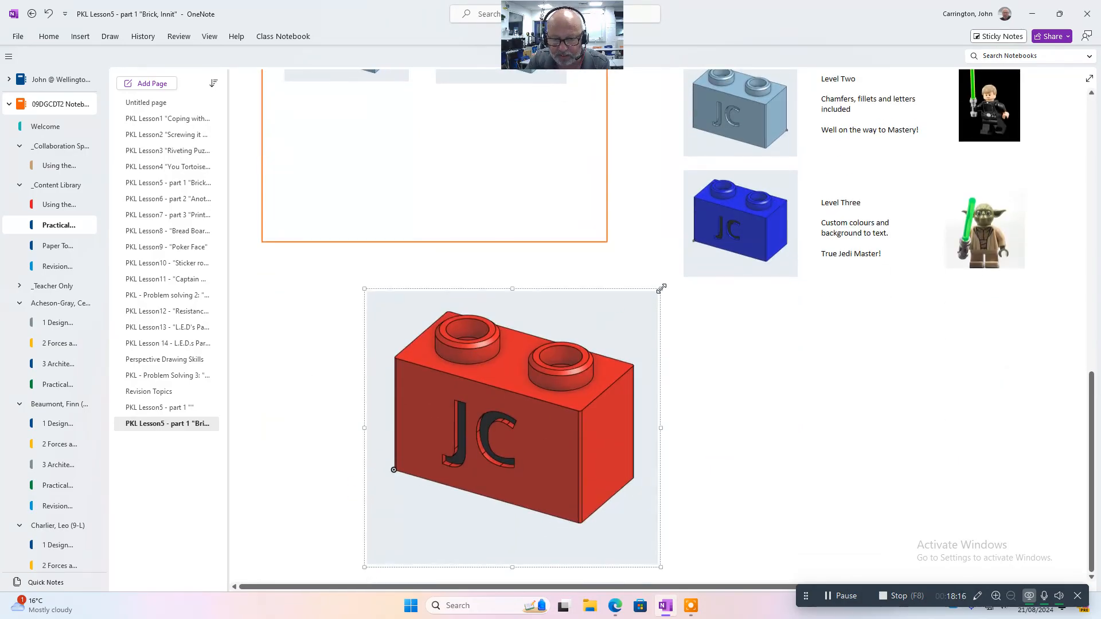
{"action": "left_click_drag", "start_coordinate": [661, 288], "coordinate": [476, 461]}
{"action": "left_click_drag", "start_coordinate": [425, 506], "coordinate": [438, 162]}
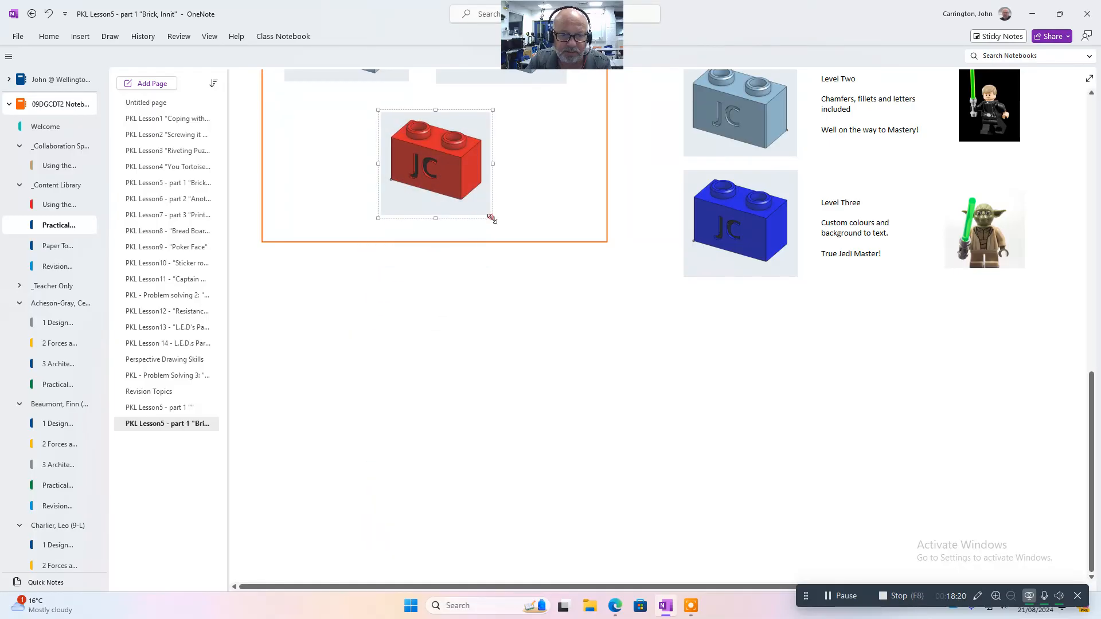
{"action": "left_click_drag", "start_coordinate": [491, 218], "coordinate": [516, 236]}
{"action": "left_click_drag", "start_coordinate": [462, 192], "coordinate": [438, 191]}
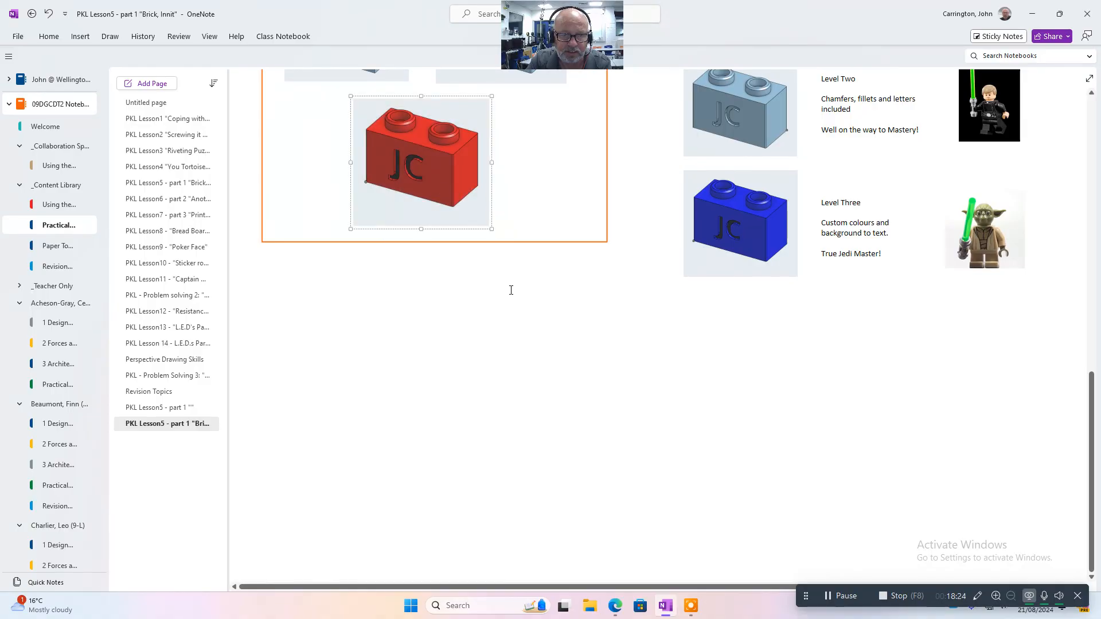
{"action": "left_click", "coordinate": [511, 290]}
{"action": "scroll", "coordinate": [553, 356], "scroll_direction": "up", "scroll_amount": 3}
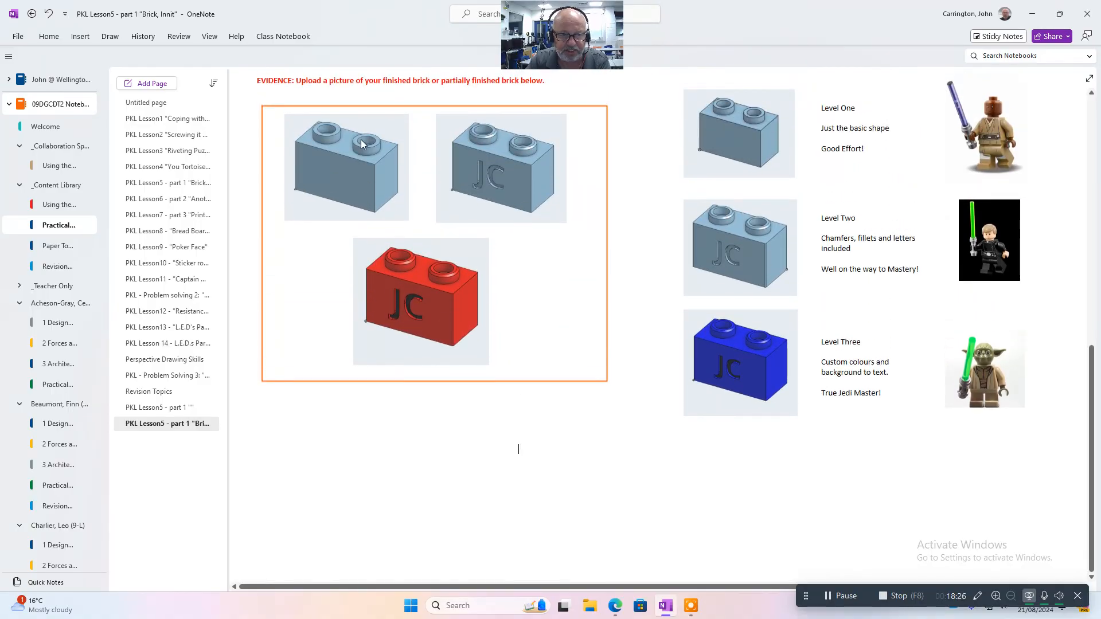